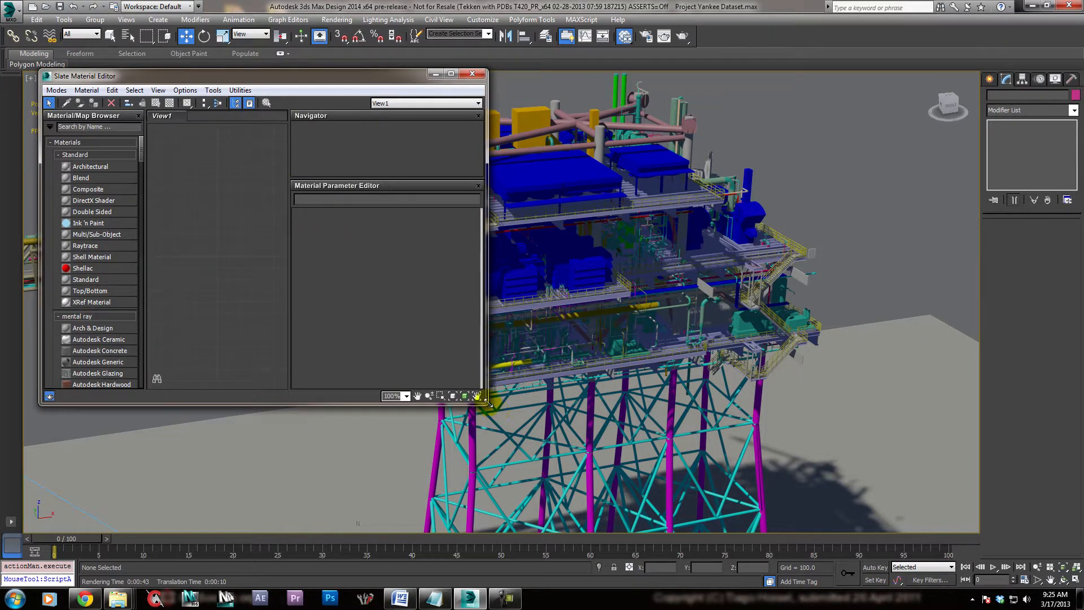
- Enlarge the Slate Material Editor window and collapse the Standard materials group so the mental ray materials are within reach
{"action": "left_click_drag", "start_coordinate": [483, 402], "coordinate": [649, 502]}
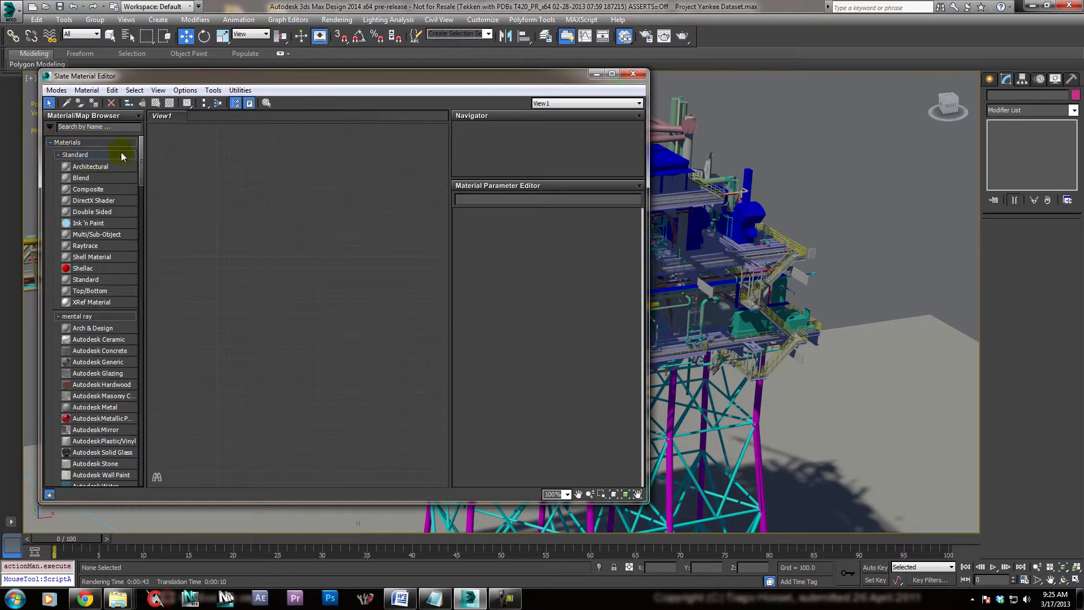
{"action": "left_click", "coordinate": [57, 153]}
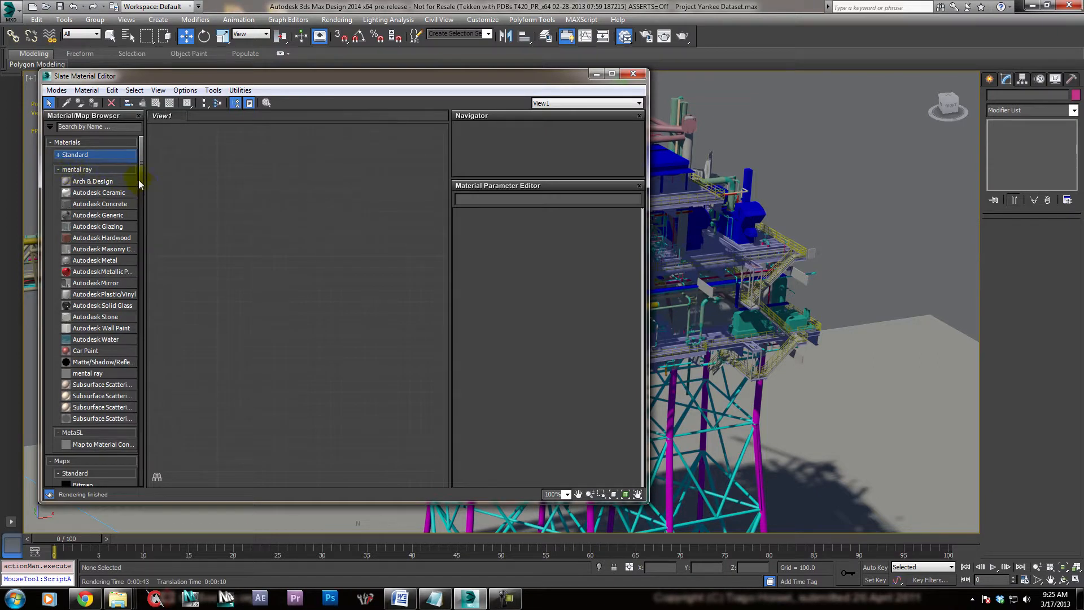
{"action": "mouse_move", "coordinate": [142, 181]}
{"action": "left_mouse_down"}
{"action": "mouse_move", "coordinate": [152, 297]}
{"action": "mouse_move", "coordinate": [147, 170]}
{"action": "left_mouse_up"}
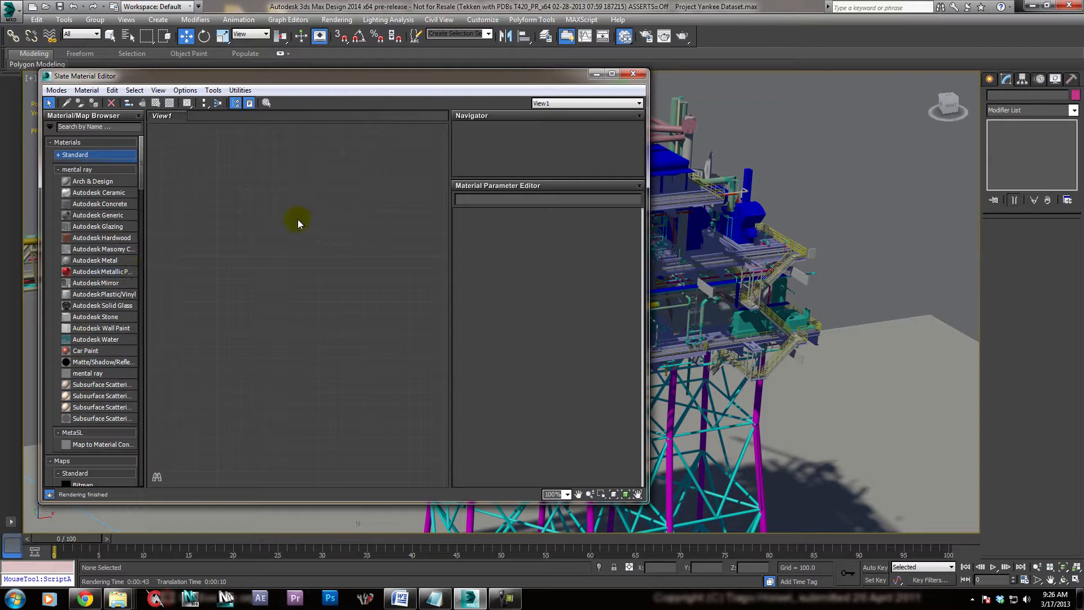
{"action": "left_click", "coordinate": [184, 90]}
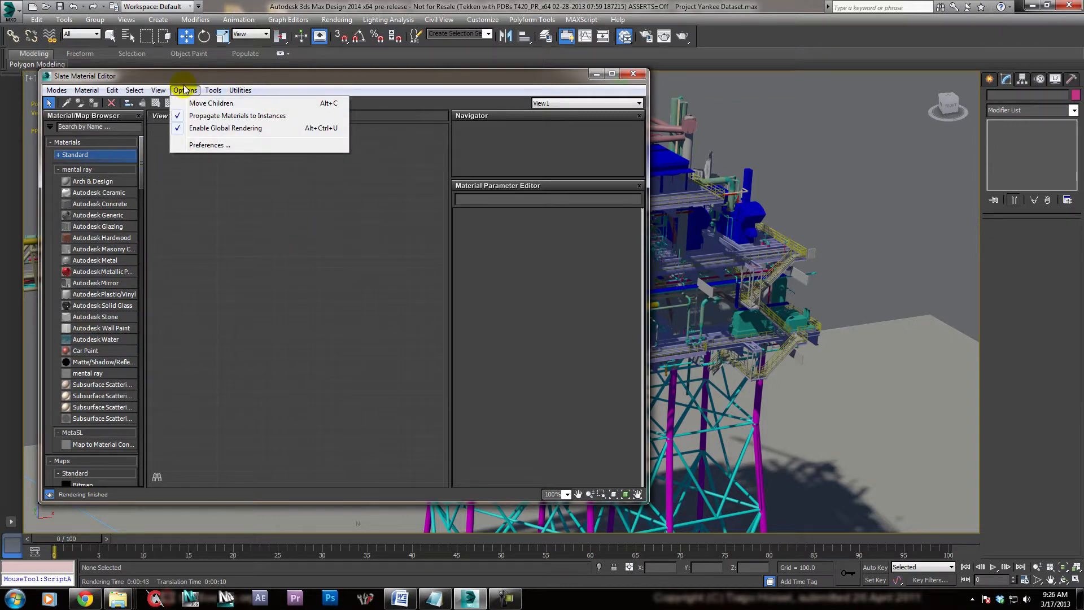
{"action": "left_click", "coordinate": [243, 260]}
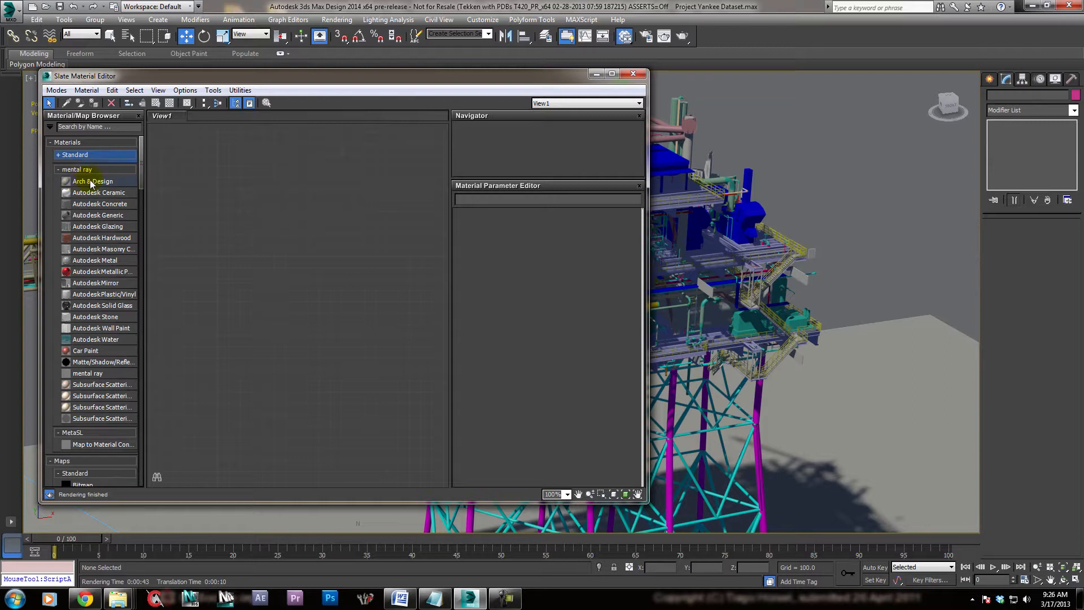
- Add a mental ray Arch & Design material to View1 and display its parameters
{"action": "left_click_drag", "start_coordinate": [86, 183], "coordinate": [295, 179]}
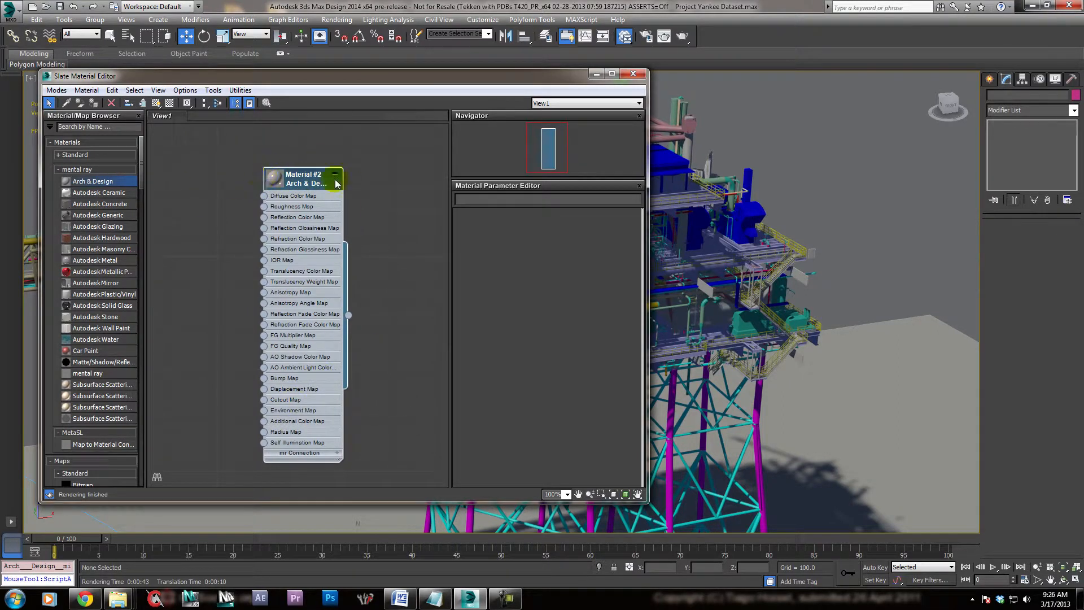
{"action": "left_click_drag", "start_coordinate": [304, 181], "coordinate": [281, 181]}
{"action": "double_click", "coordinate": [281, 180]}
{"action": "left_click_drag", "start_coordinate": [563, 357], "coordinate": [557, 406]}
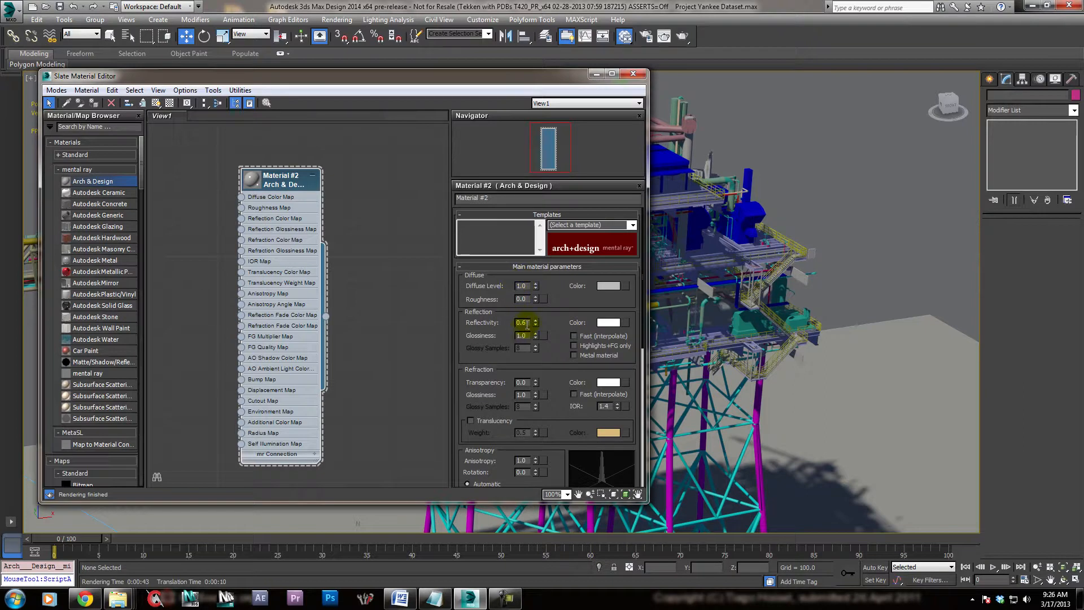
{"action": "left_click_drag", "start_coordinate": [564, 382], "coordinate": [505, 181]}
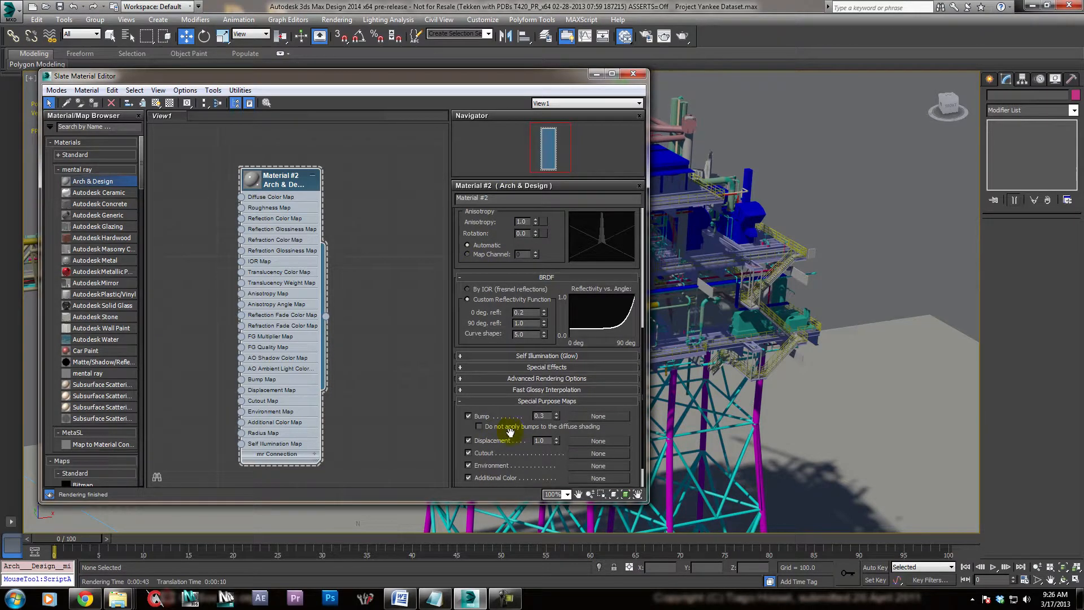
{"action": "left_click_drag", "start_coordinate": [510, 434], "coordinate": [554, 576]}
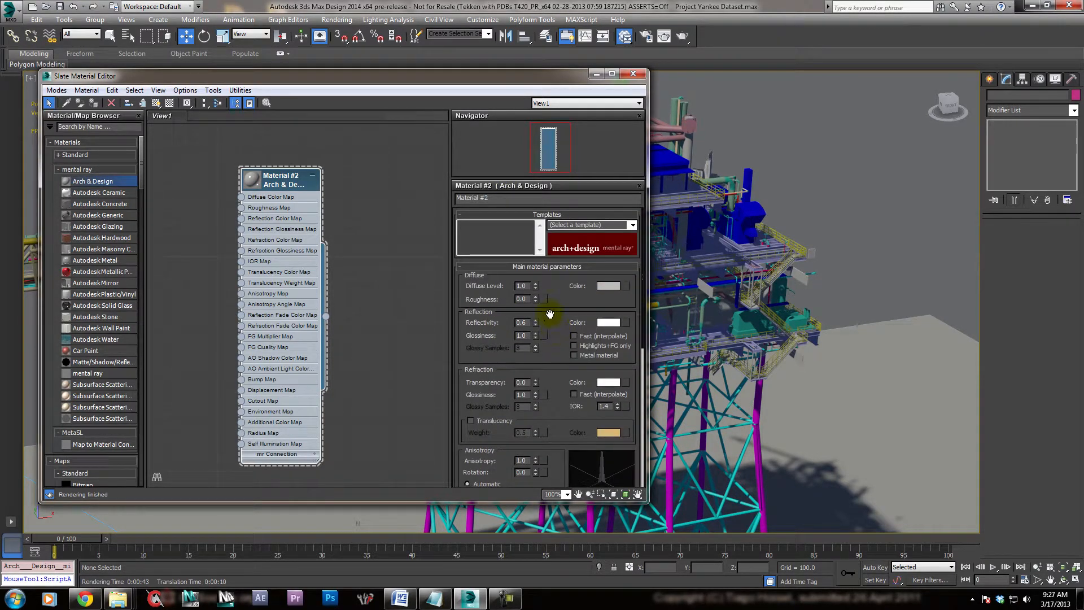
{"action": "left_click_drag", "start_coordinate": [562, 287], "coordinate": [569, 403]}
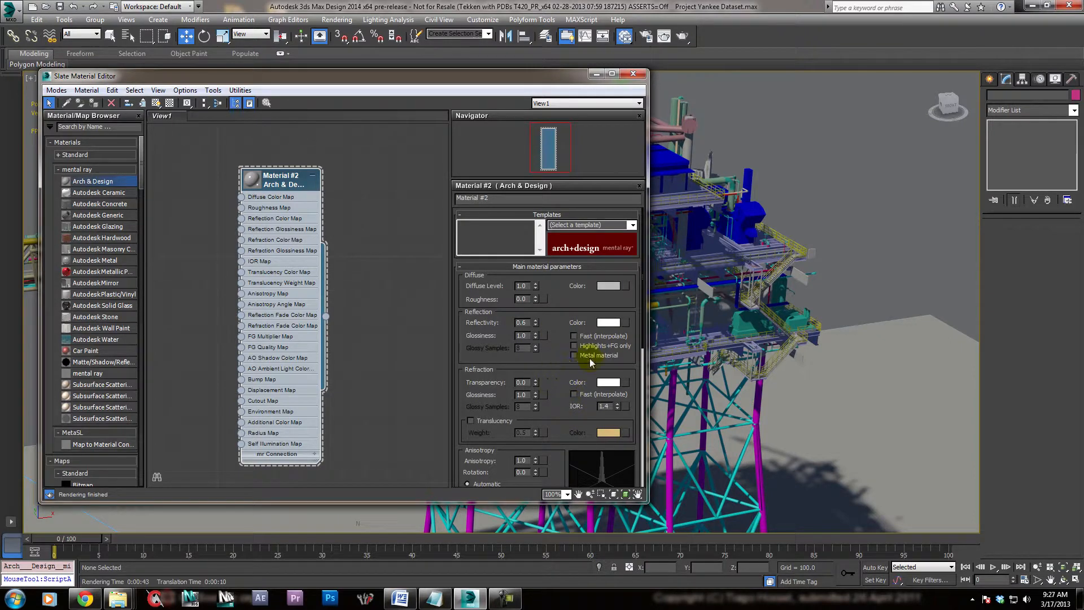
- Narrow the material editor and select the pipe fittings object 3D-PIP-003-FG_0 on the platform's lower deck
{"action": "left_click_drag", "start_coordinate": [649, 342], "coordinate": [502, 336]}
{"action": "left_click_drag", "start_coordinate": [276, 186], "coordinate": [232, 175]}
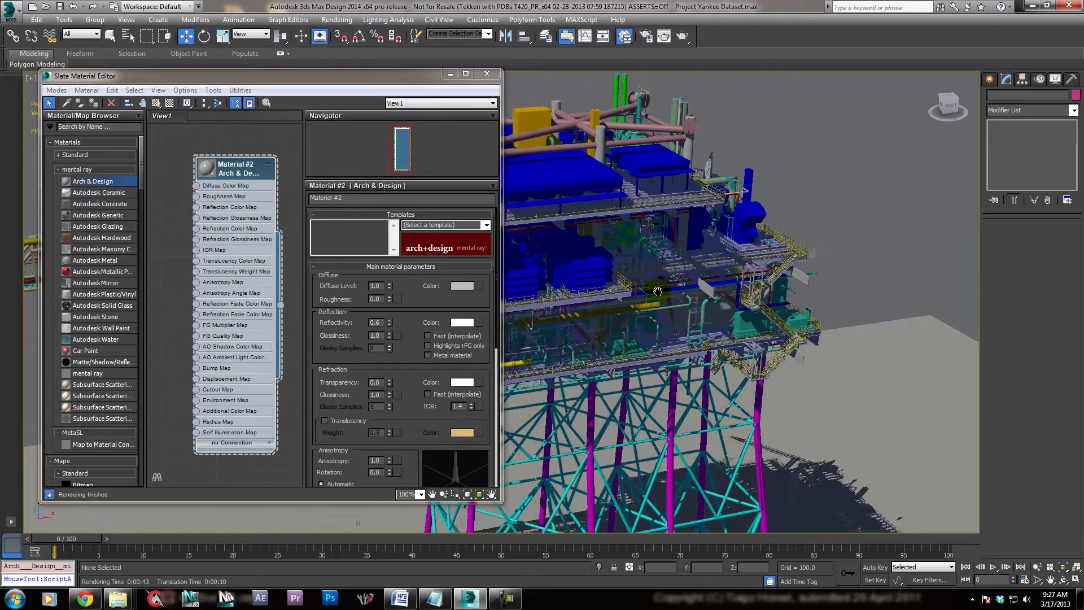
{"action": "scroll", "coordinate": [643, 290], "scroll_direction": "up", "scroll_amount": 8}
{"action": "scroll", "coordinate": [742, 286], "scroll_direction": "up", "scroll_amount": 4}
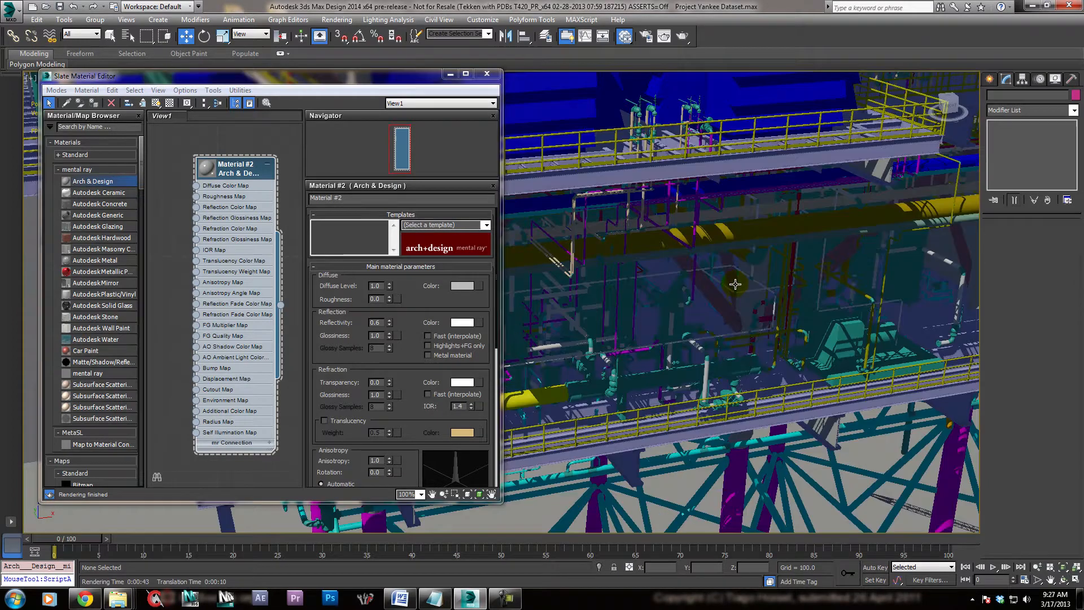
{"action": "scroll", "coordinate": [596, 278], "scroll_direction": "up", "scroll_amount": 6}
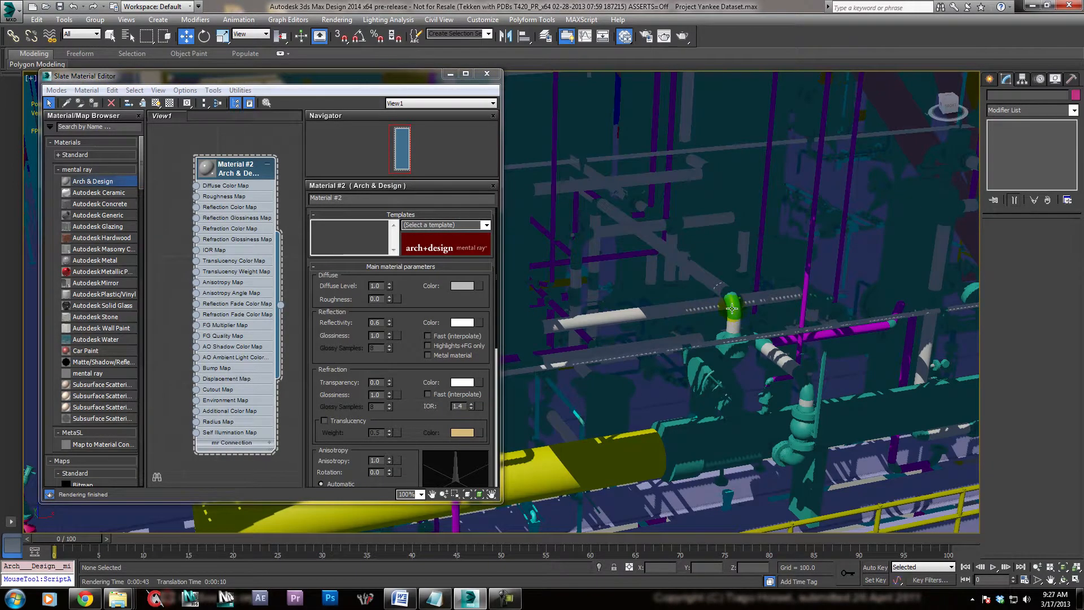
{"action": "left_click", "coordinate": [732, 308]}
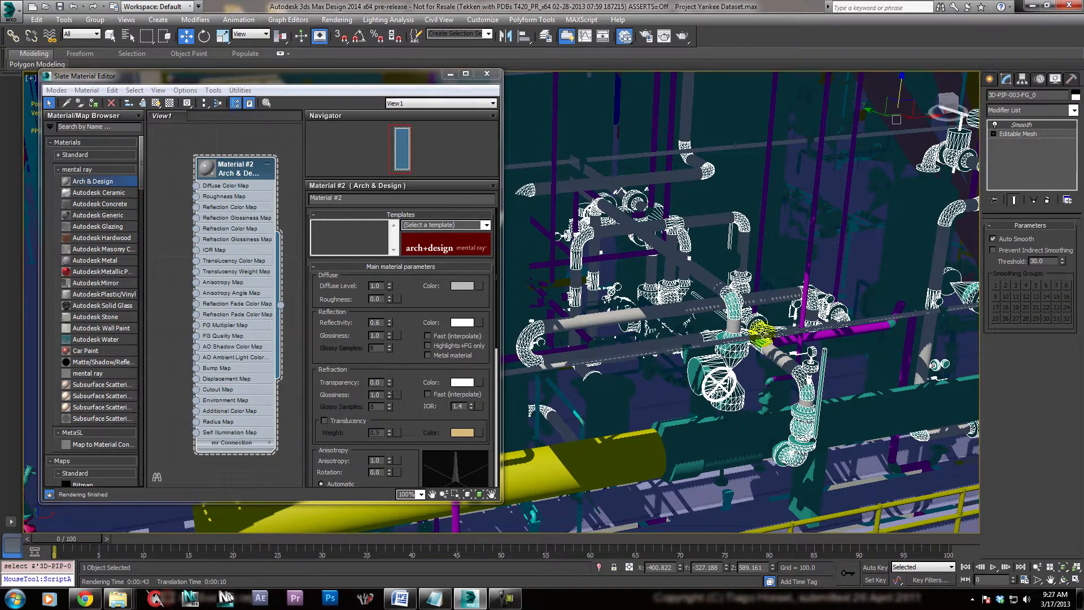
{"action": "key", "text": "q"}
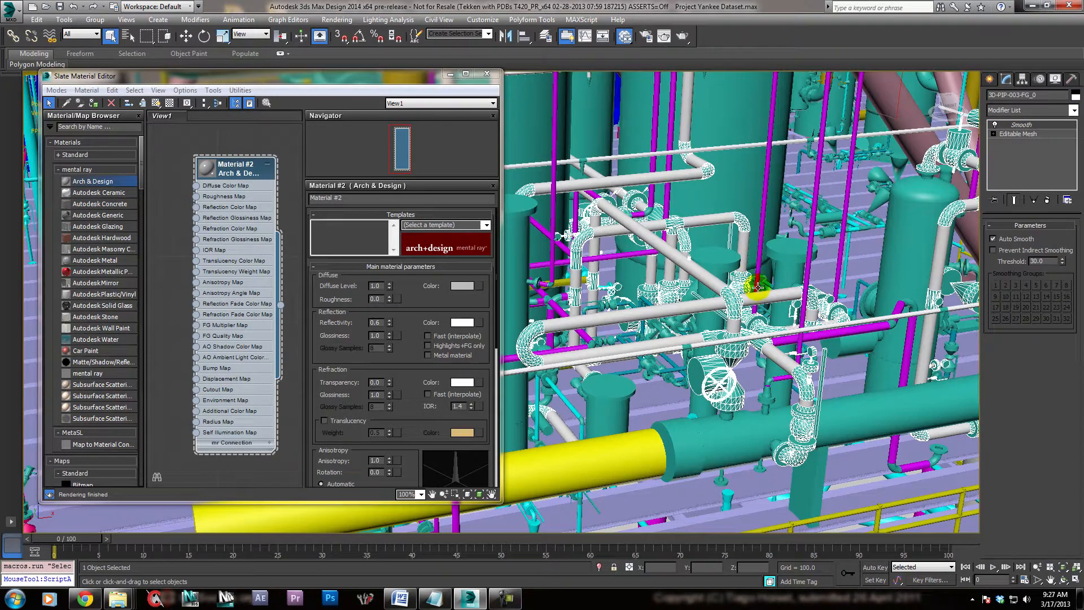
{"action": "middle_click_drag", "start_coordinate": [752, 286], "coordinate": [725, 343]}
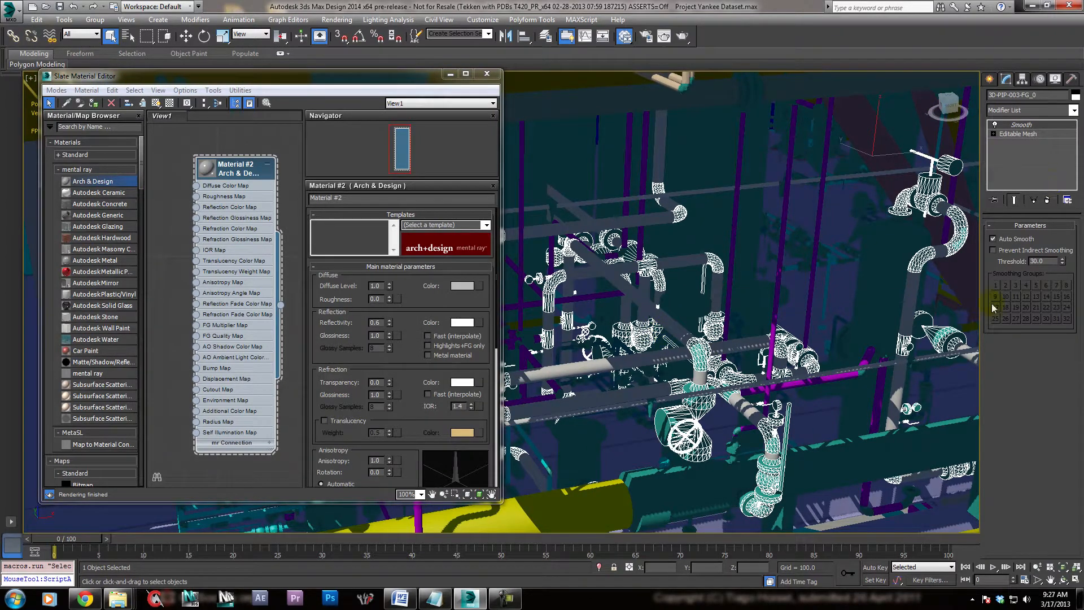
- Move the material editor clear of the viewport labels, switch the viewport to Shaded for comparison, and return it to Realistic
{"action": "left_click_drag", "start_coordinate": [252, 79], "coordinate": [229, 167]}
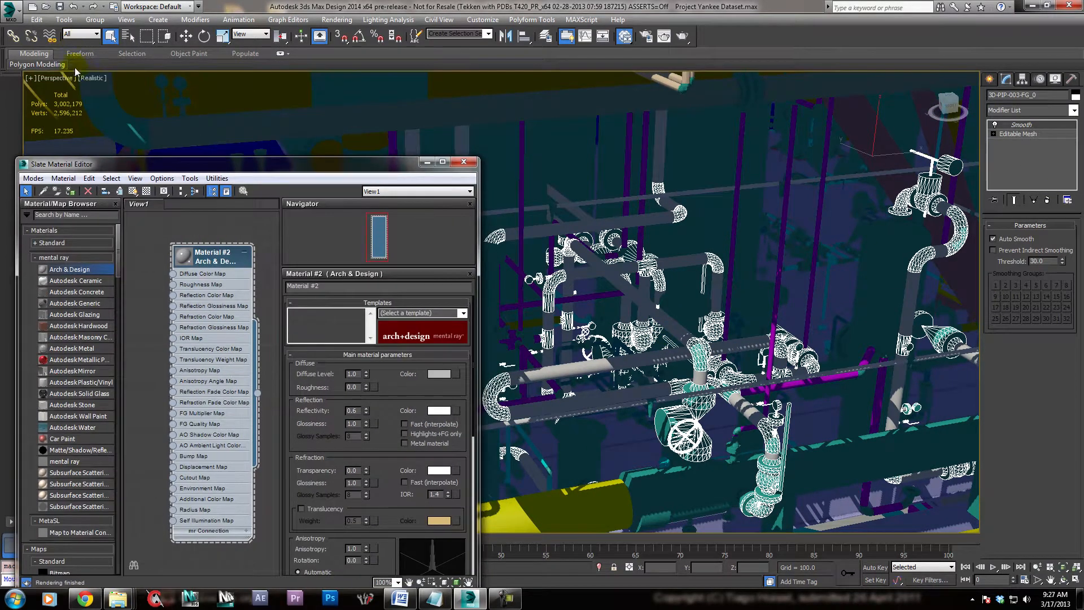
{"action": "left_click", "coordinate": [89, 78]}
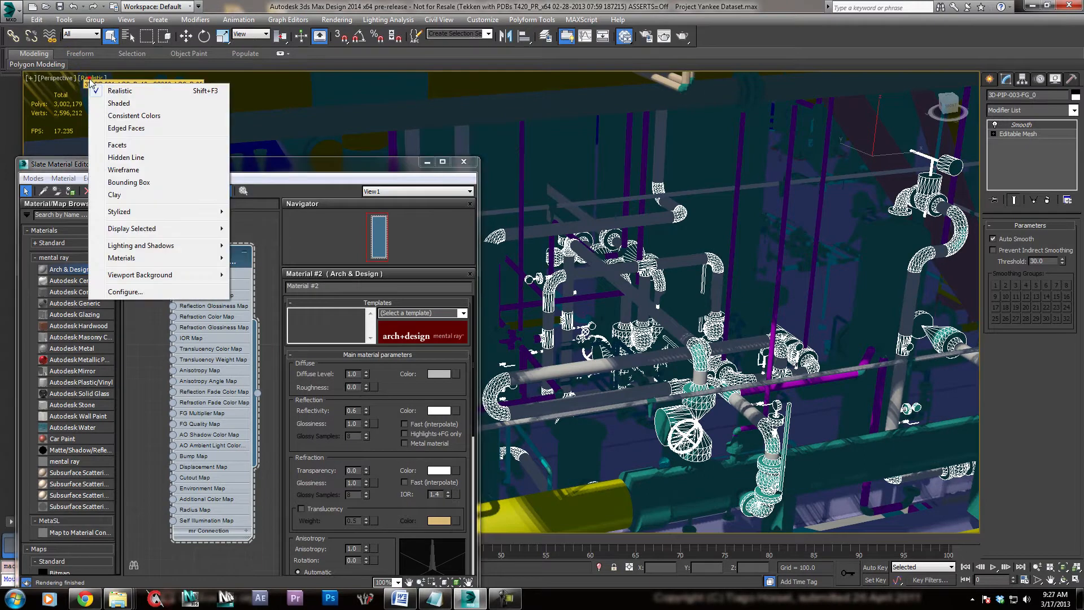
{"action": "left_click", "coordinate": [110, 99]}
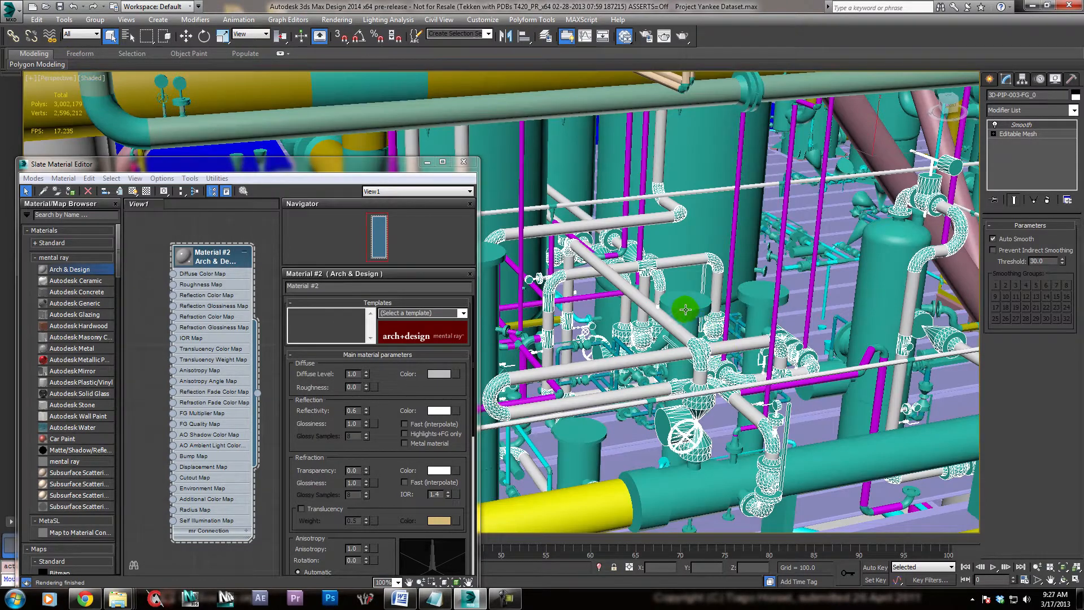
{"action": "scroll", "coordinate": [700, 294], "scroll_direction": "up", "scroll_amount": 5}
{"action": "middle_click_drag", "start_coordinate": [701, 294], "coordinate": [689, 314]}
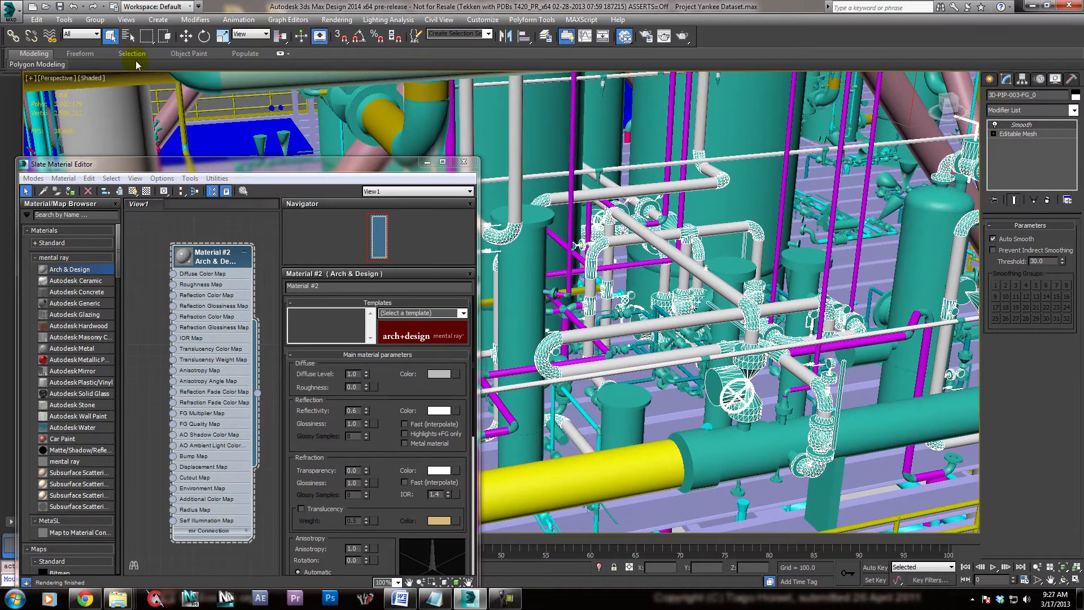
{"action": "left_click", "coordinate": [89, 78]}
{"action": "left_click", "coordinate": [105, 87]}
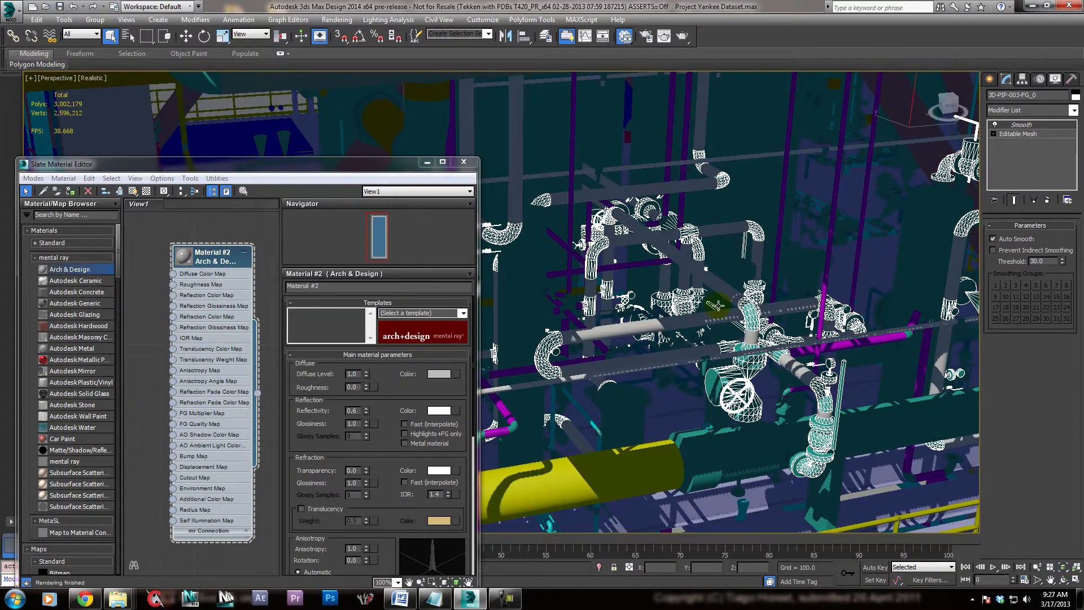
- Turn on edged faces in the viewport and isolate the selected pipe fittings
{"action": "key", "text": "F4"}
{"action": "middle_click_drag", "start_coordinate": [680, 311], "coordinate": [653, 293]}
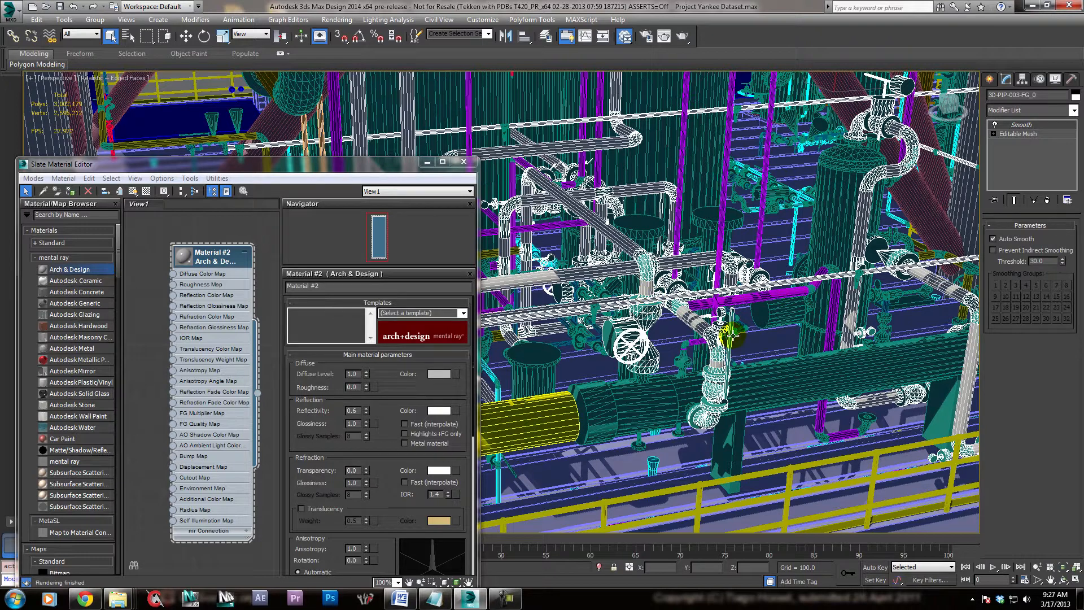
{"action": "right_click", "coordinate": [718, 350]}
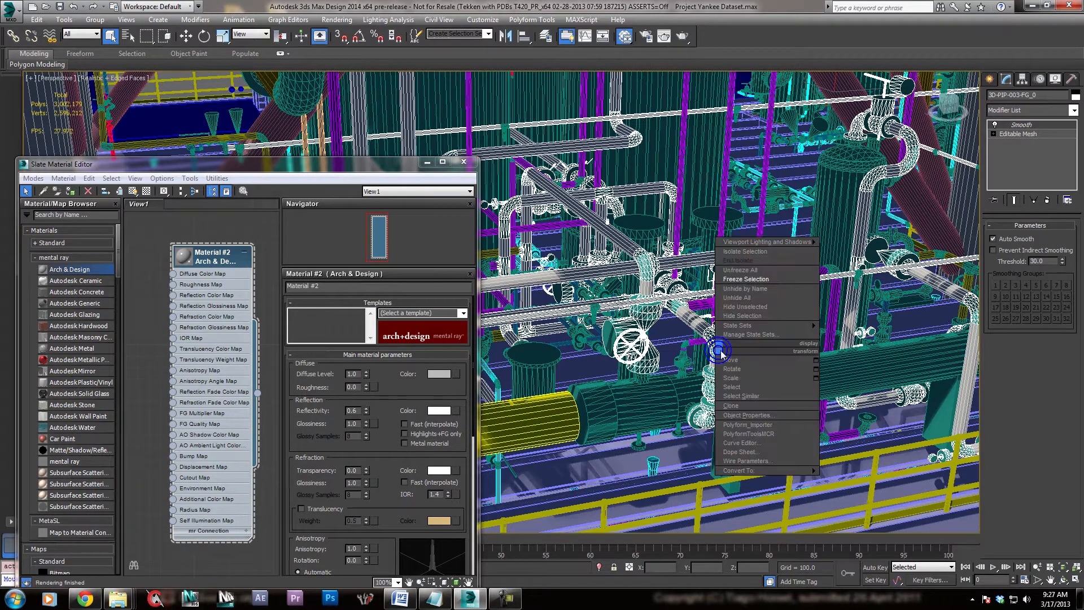
{"action": "left_click", "coordinate": [745, 251]}
{"action": "scroll", "coordinate": [721, 308], "scroll_direction": "up", "scroll_amount": 10}
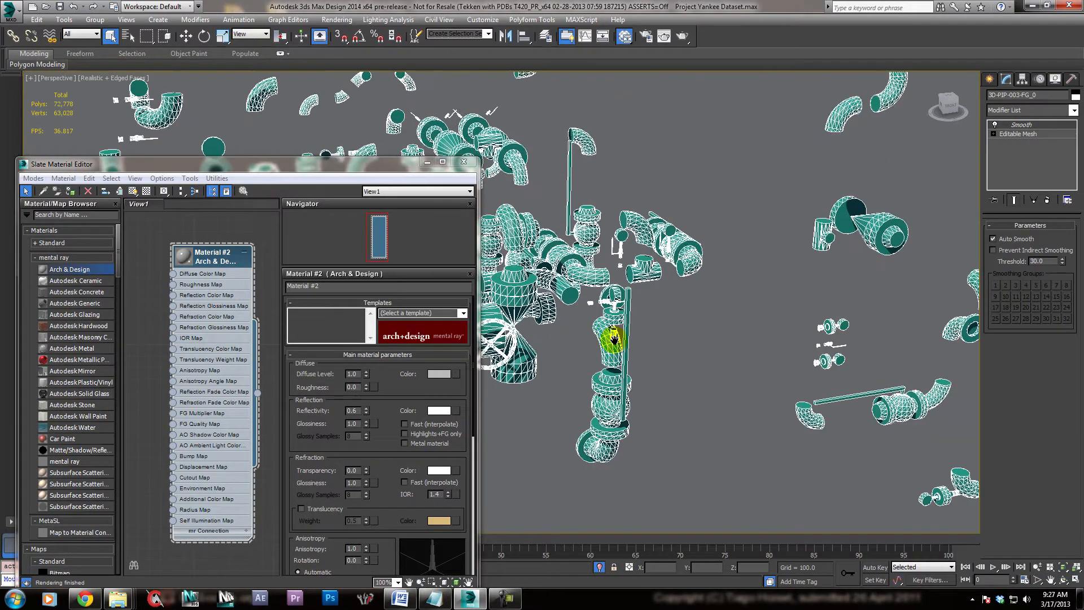
{"action": "middle_click_drag", "start_coordinate": [577, 337], "coordinate": [766, 386]}
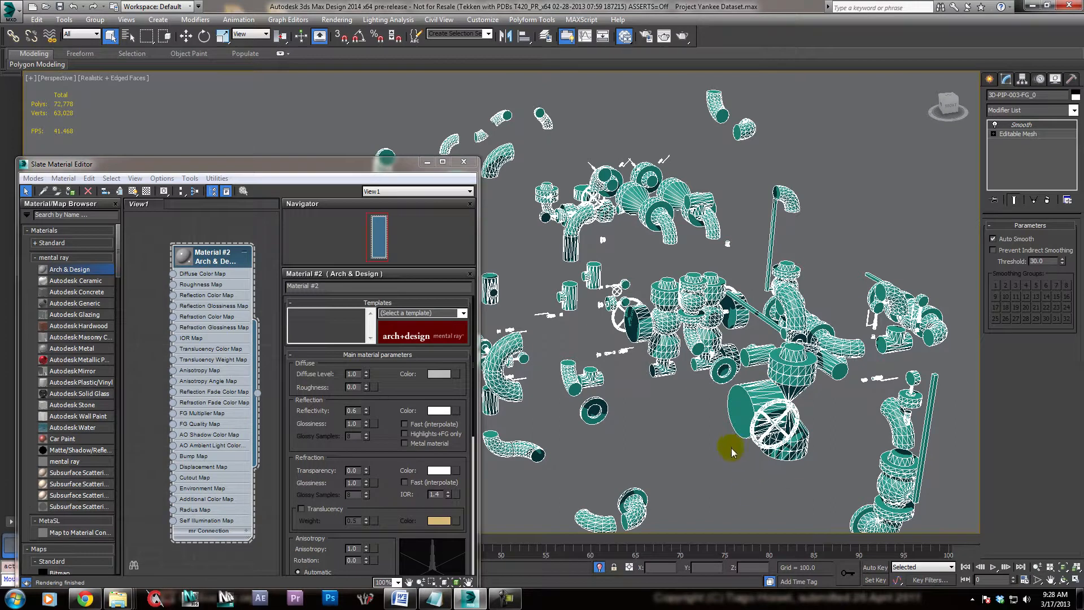
- Assign the Arch & Design material to the isolated pipe fittings
{"action": "left_click", "coordinate": [666, 451]}
{"action": "middle_click_drag", "start_coordinate": [802, 477], "coordinate": [771, 458]}
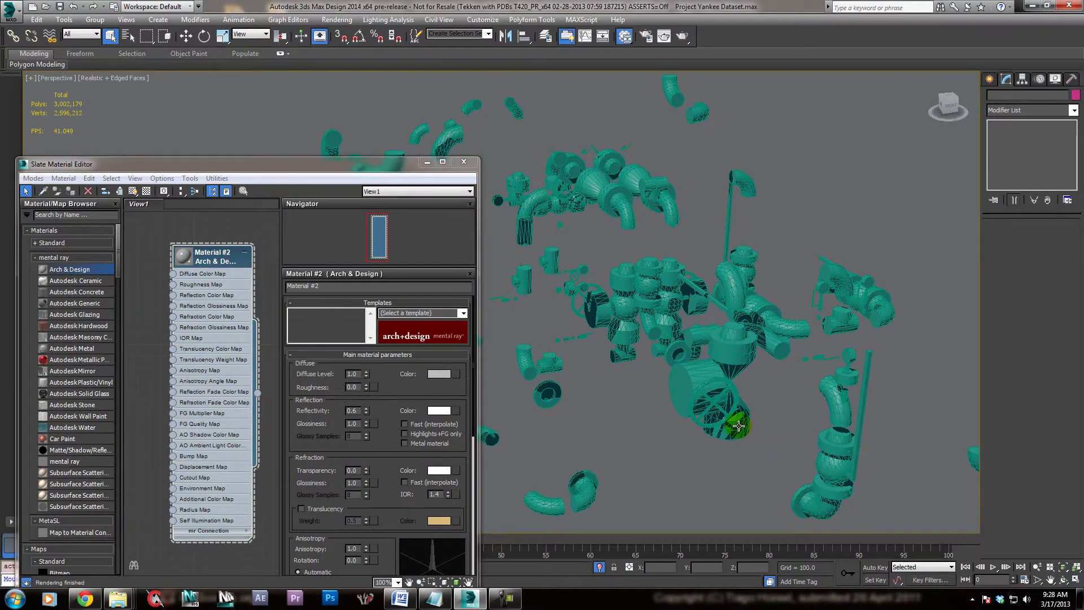
{"action": "left_click", "coordinate": [738, 426]}
{"action": "left_click_drag", "start_coordinate": [215, 258], "coordinate": [213, 259]}
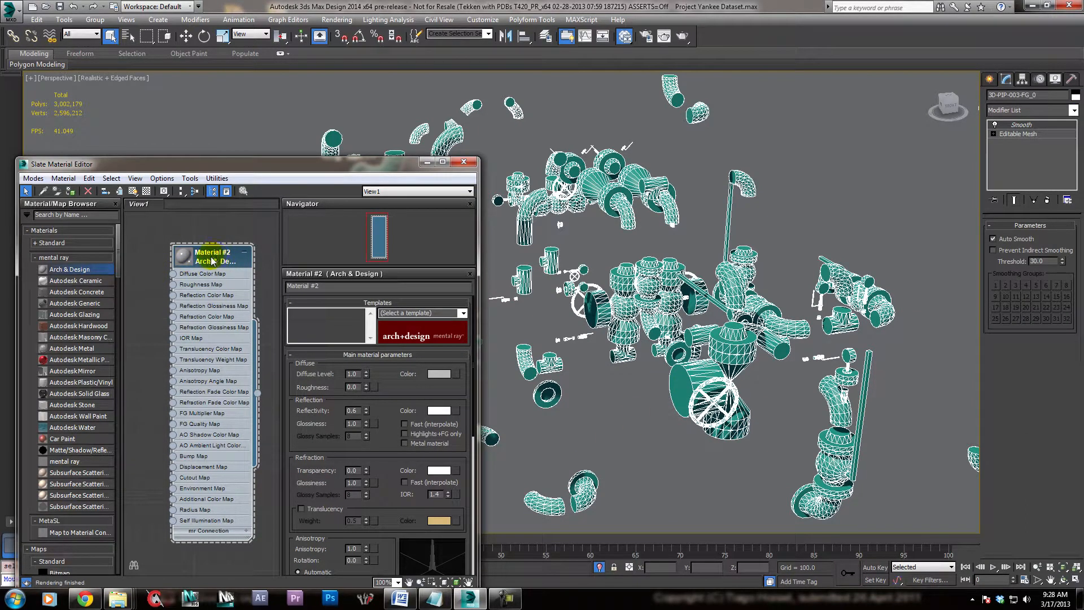
{"action": "left_click", "coordinate": [70, 191]}
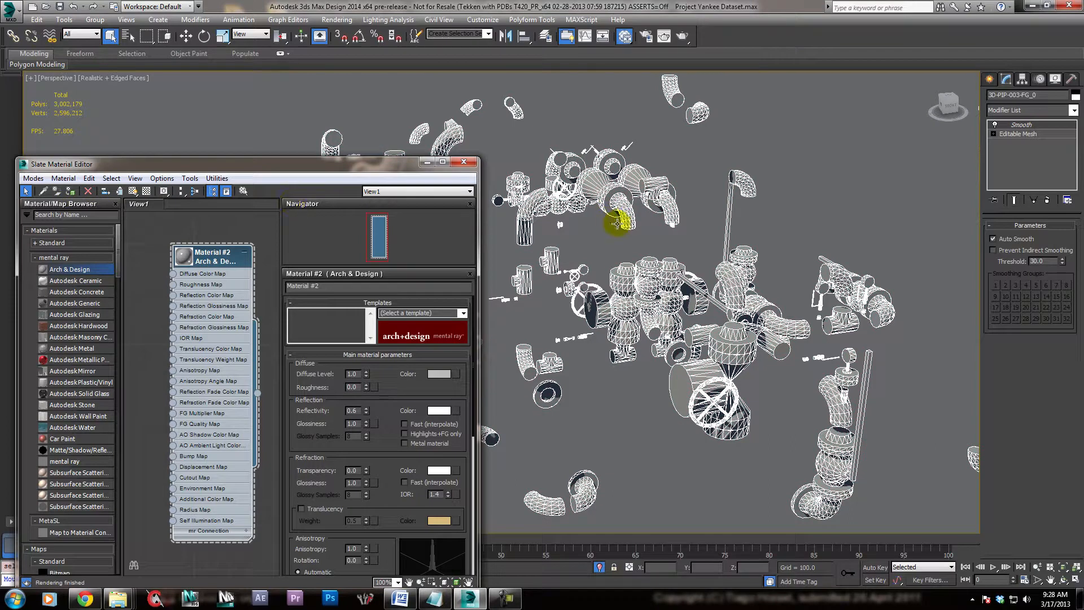
- Turn off edged faces and deselect the pipe fittings
{"action": "middle_click_drag", "start_coordinate": [702, 443], "coordinate": [736, 450], "text": "alt"}
{"action": "key", "text": "F4"}
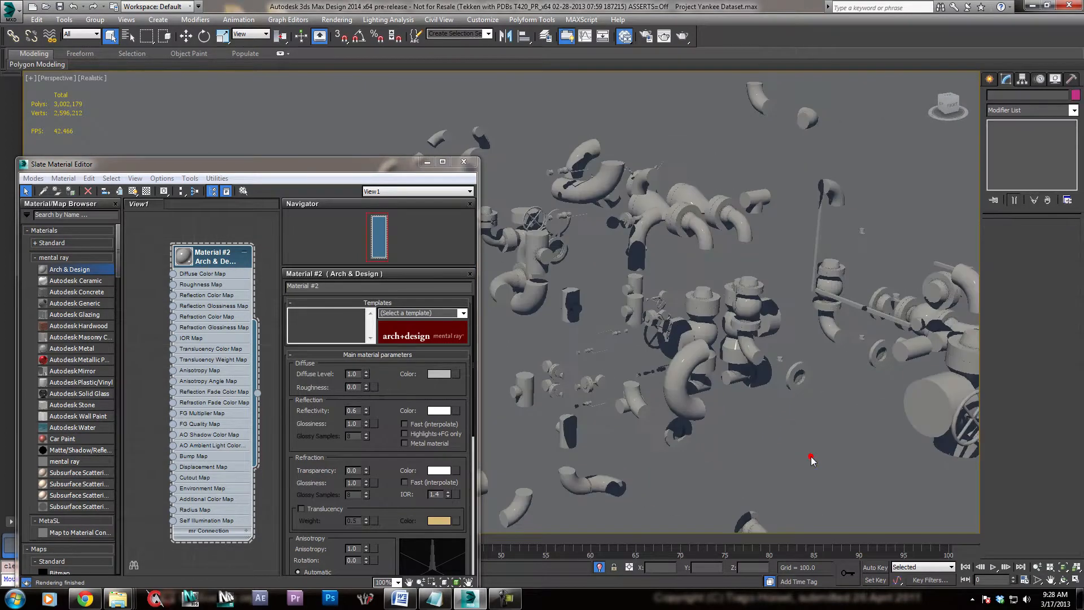
{"action": "left_click", "coordinate": [810, 456]}
- Render a closer Perspective view of the pipe fittings to check the material, and close the rendered frame
{"action": "mouse_move", "coordinate": [815, 450]}
{"action": "middle_mouse_down"}
{"action": "mouse_move", "coordinate": [712, 443]}
{"action": "mouse_move", "coordinate": [753, 438]}
{"action": "mouse_move", "coordinate": [709, 450]}
{"action": "middle_mouse_up"}
{"action": "scroll", "coordinate": [848, 455], "scroll_direction": "up", "scroll_amount": 6}
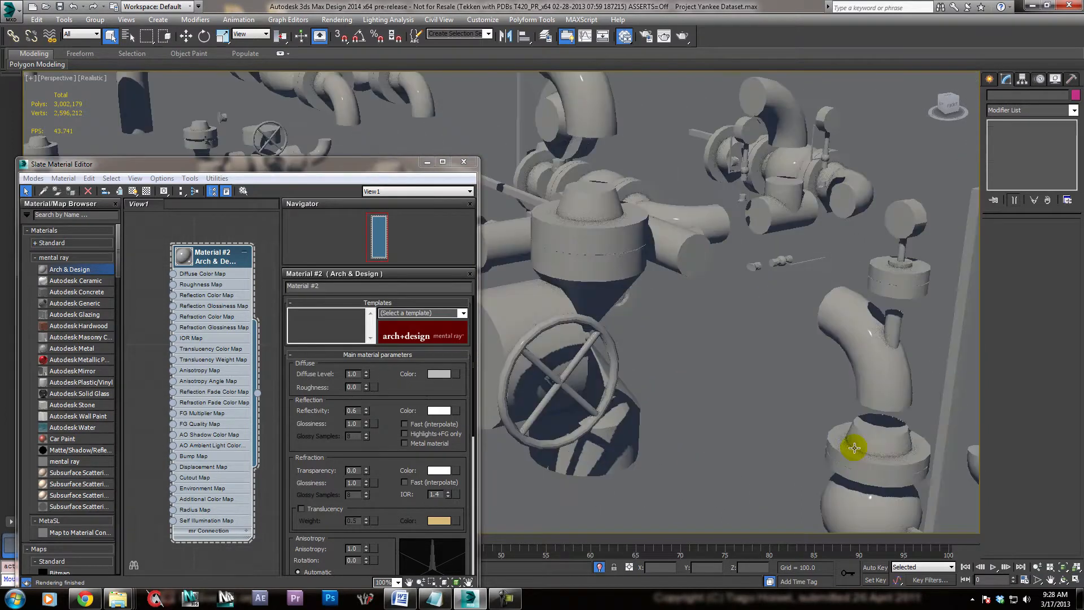
{"action": "middle_click_drag", "start_coordinate": [839, 467], "coordinate": [721, 412]}
{"action": "scroll", "coordinate": [721, 412], "scroll_direction": "down", "scroll_amount": 5}
{"action": "scroll", "coordinate": [741, 404], "scroll_direction": "up", "scroll_amount": 3}
{"action": "scroll", "coordinate": [732, 404], "scroll_direction": "down", "scroll_amount": 3}
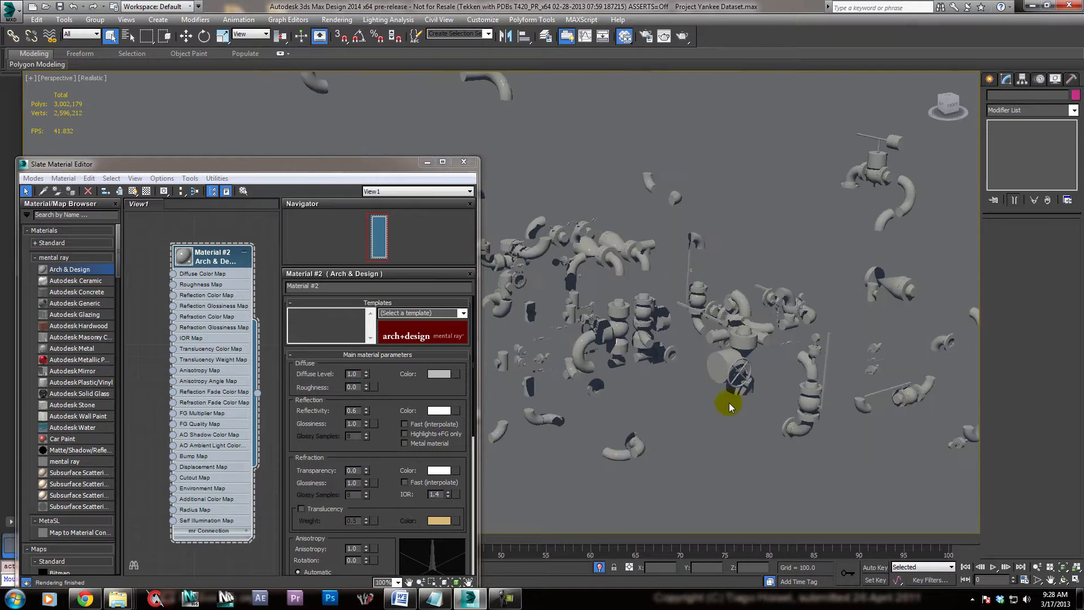
{"action": "scroll", "coordinate": [721, 438], "scroll_direction": "up", "scroll_amount": 6}
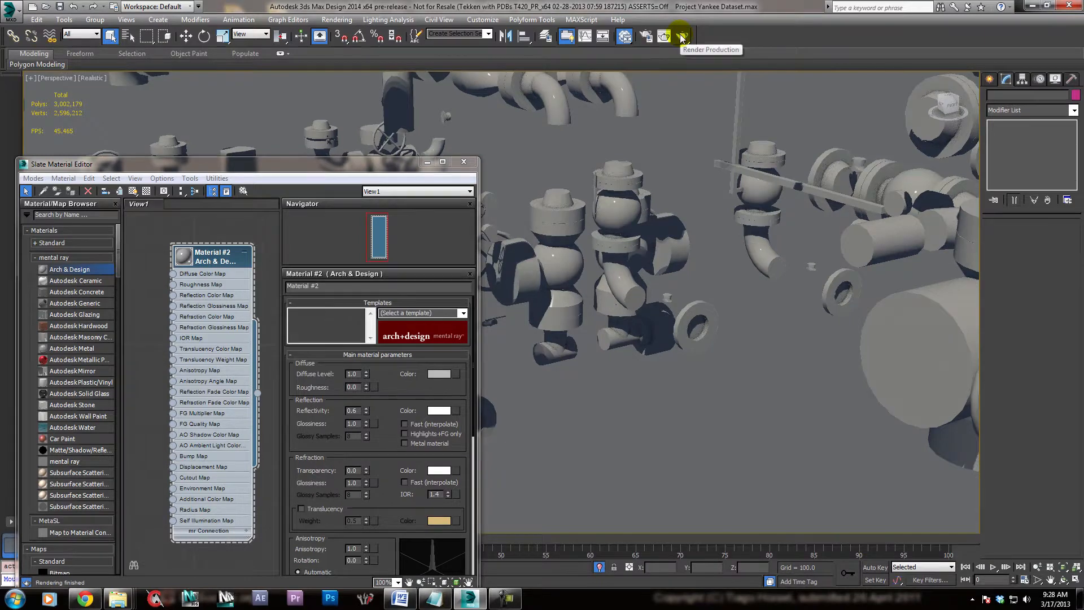
{"action": "left_click", "coordinate": [682, 37]}
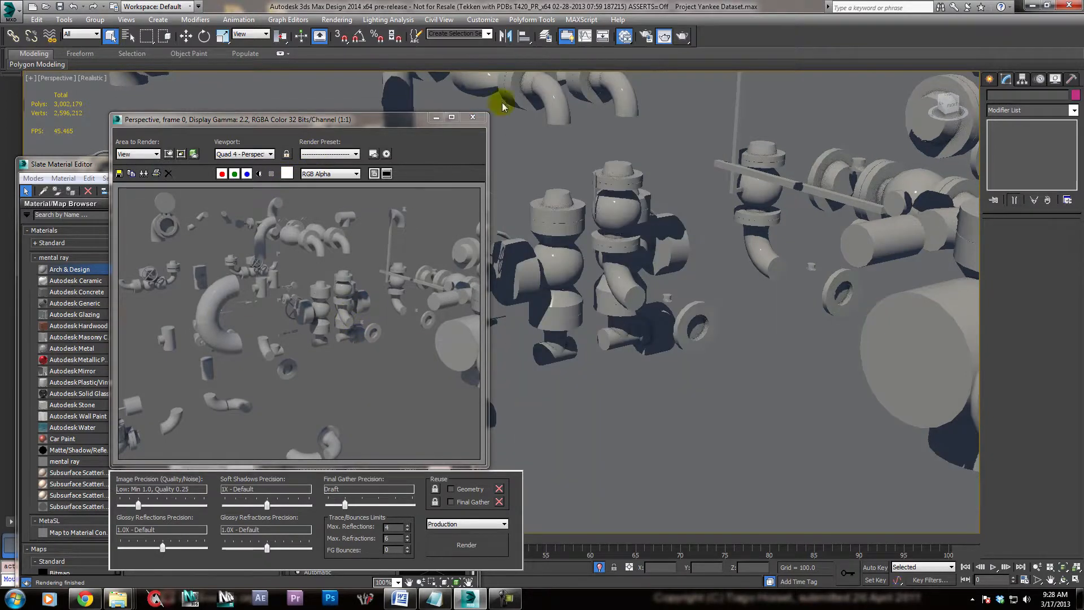
{"action": "left_click", "coordinate": [472, 117]}
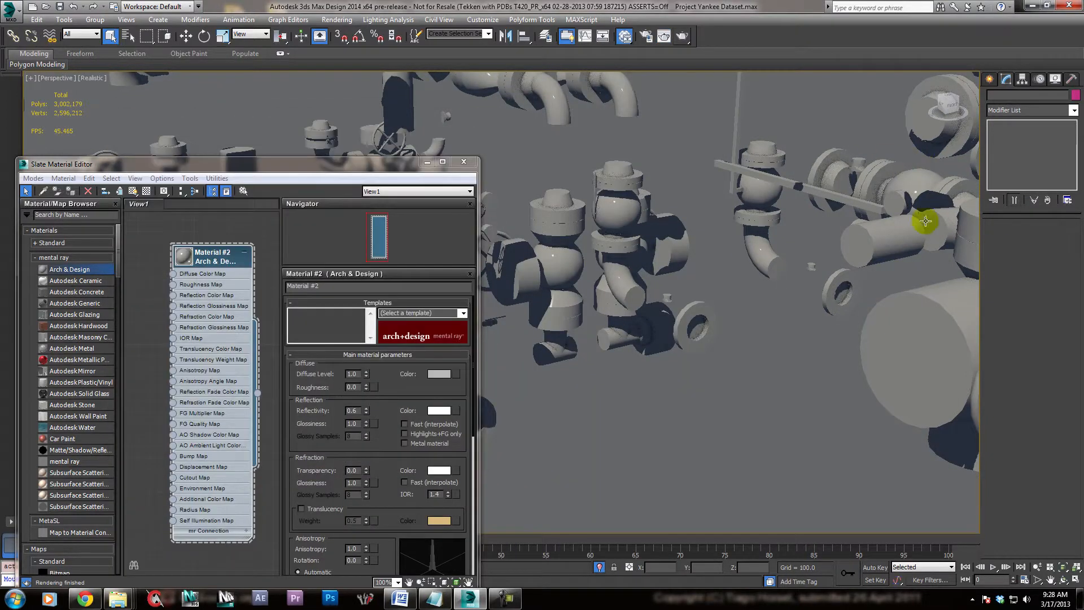
- Select the pipe fittings again and turn edged faces back on
{"action": "left_click", "coordinate": [763, 181]}
{"action": "key", "text": "F4"}
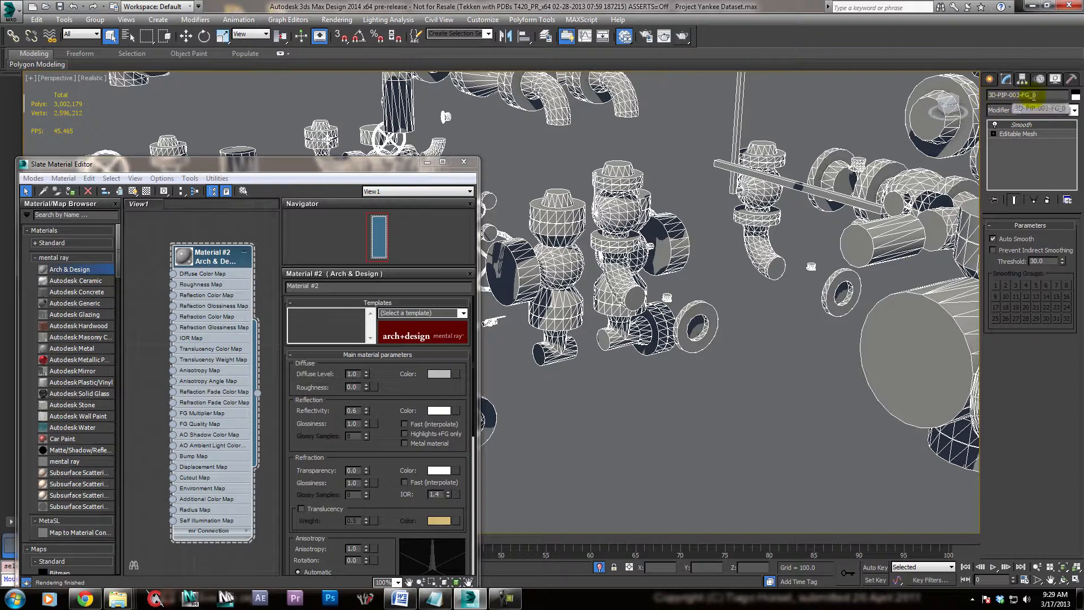
- End the isolation of the pipe fittings to bring back the rest of the oil platform
{"action": "right_click", "coordinate": [696, 412]}
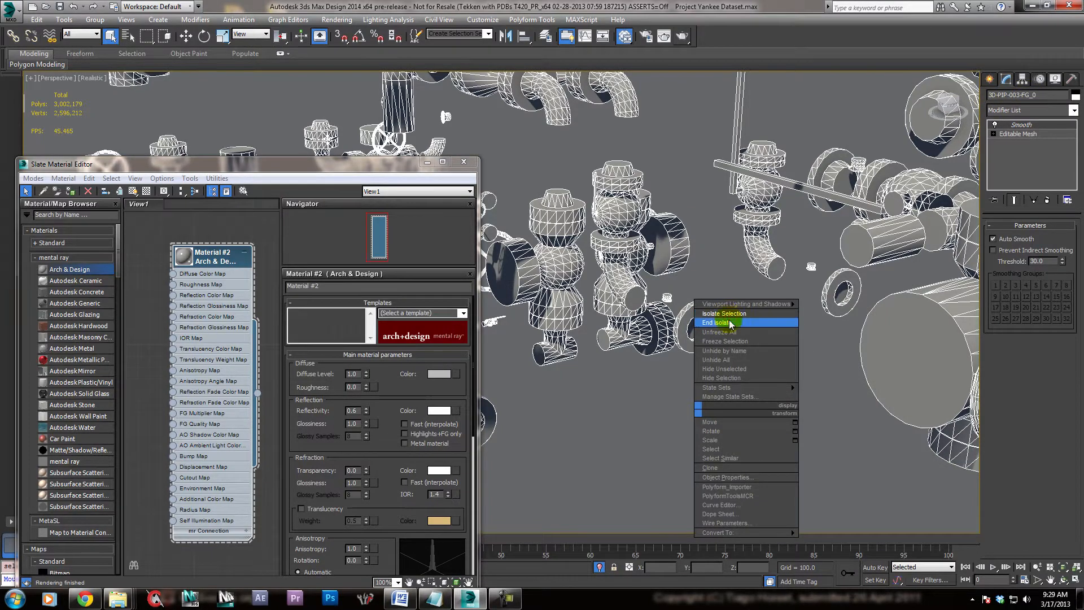
{"action": "left_click", "coordinate": [727, 326]}
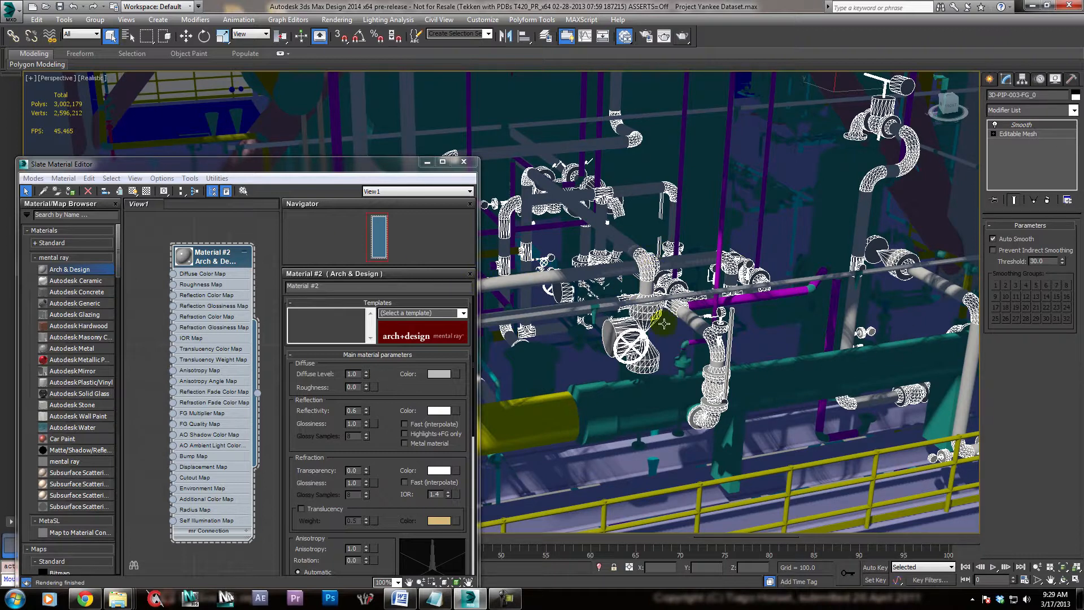
{"action": "middle_click_drag", "start_coordinate": [587, 271], "coordinate": [614, 275]}
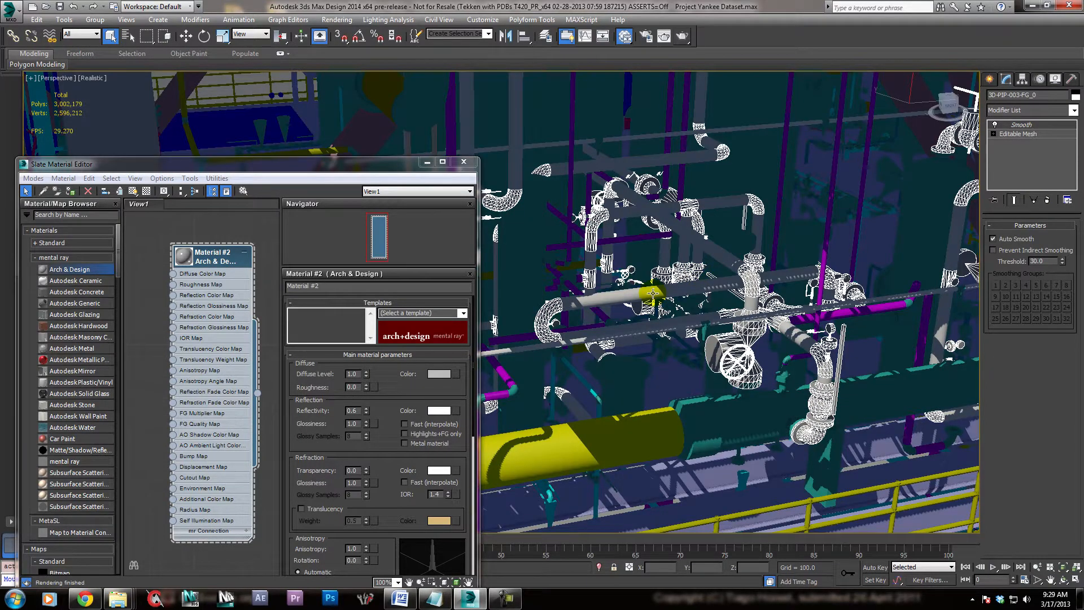
- Select the straight pipe runs around the fittings individually in the Perspective view
{"action": "left_click", "coordinate": [653, 292]}
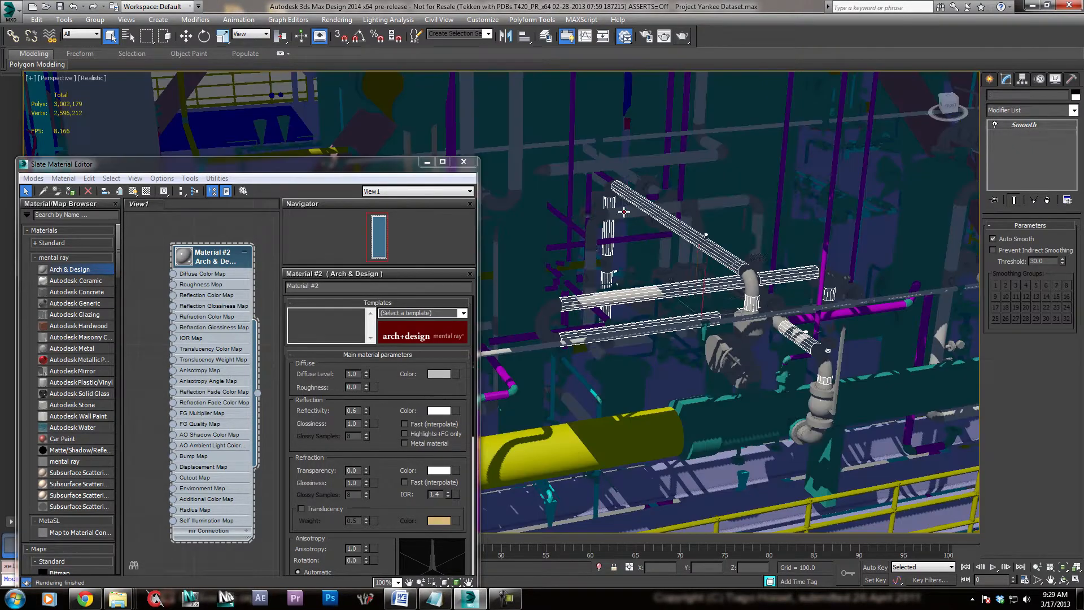
{"action": "left_click", "coordinate": [623, 212], "text": "ctrl"}
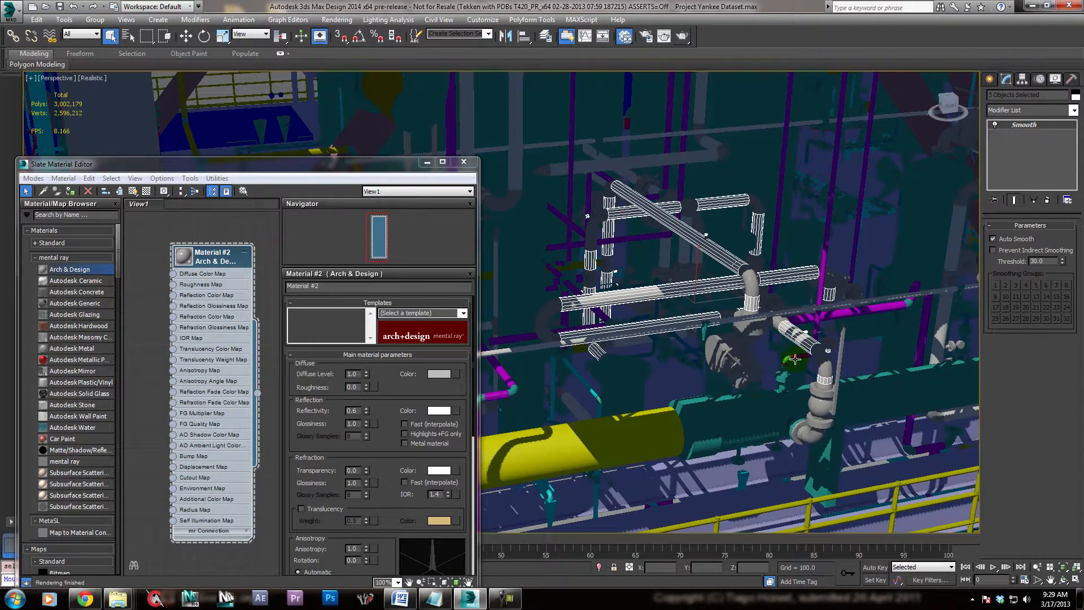
{"action": "left_click", "coordinate": [704, 246]}
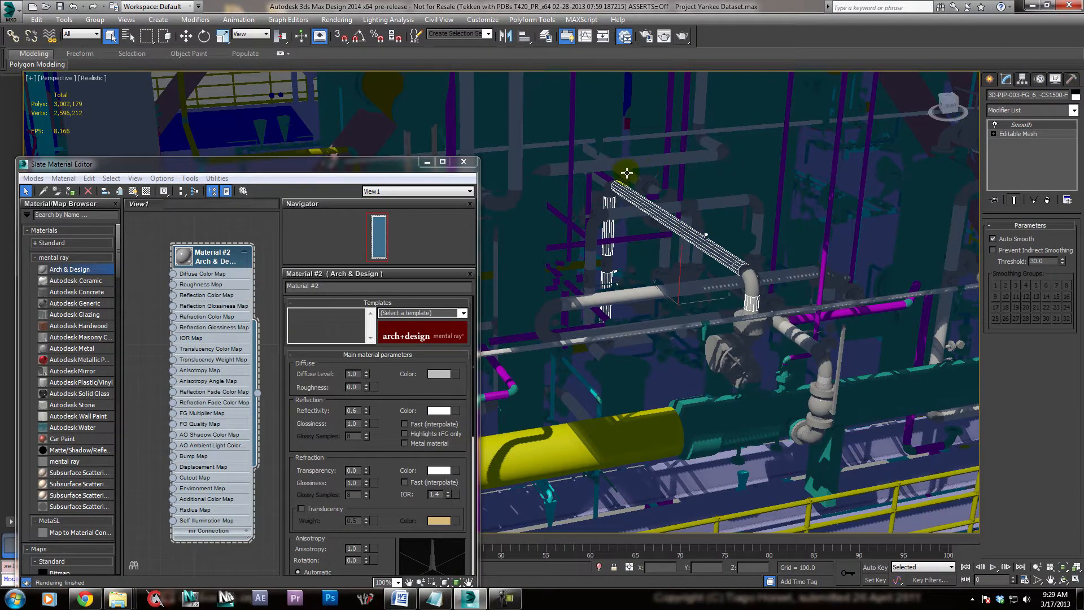
{"action": "key", "text": "h"}
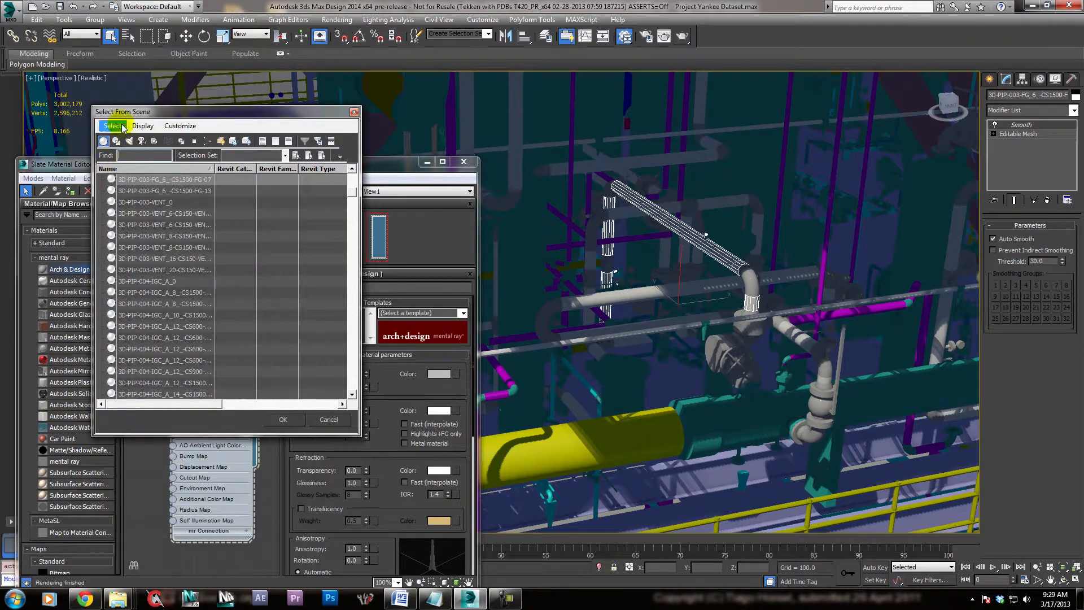
{"action": "left_click", "coordinate": [354, 113]}
- Select all scene objects whose names contain FG by finding *FG* in the select-by-name list
{"action": "left_click", "coordinate": [37, 19]}
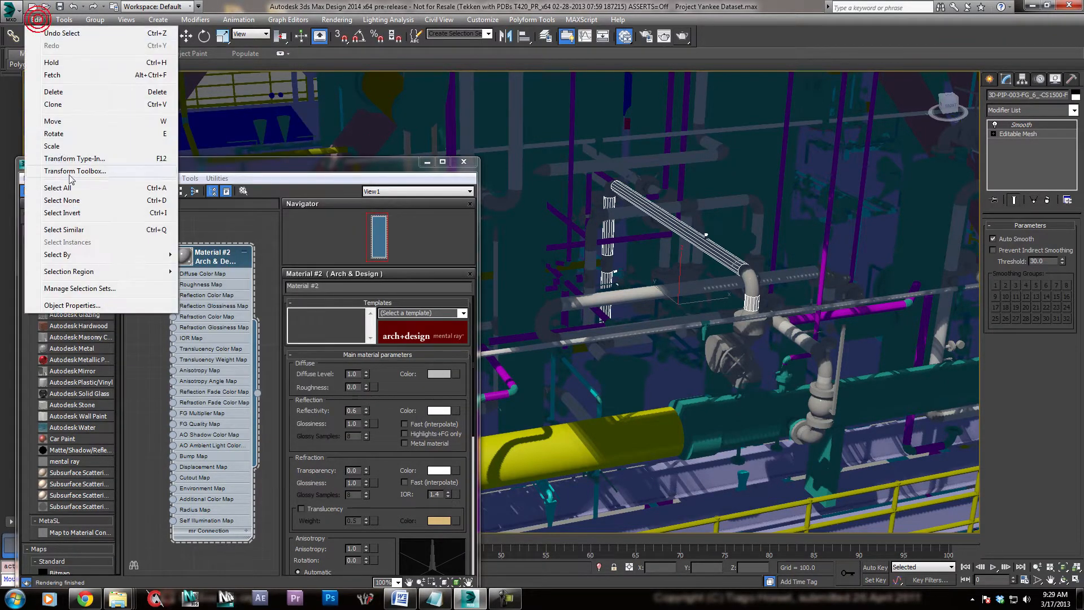
{"action": "mouse_move", "coordinate": [79, 256]}
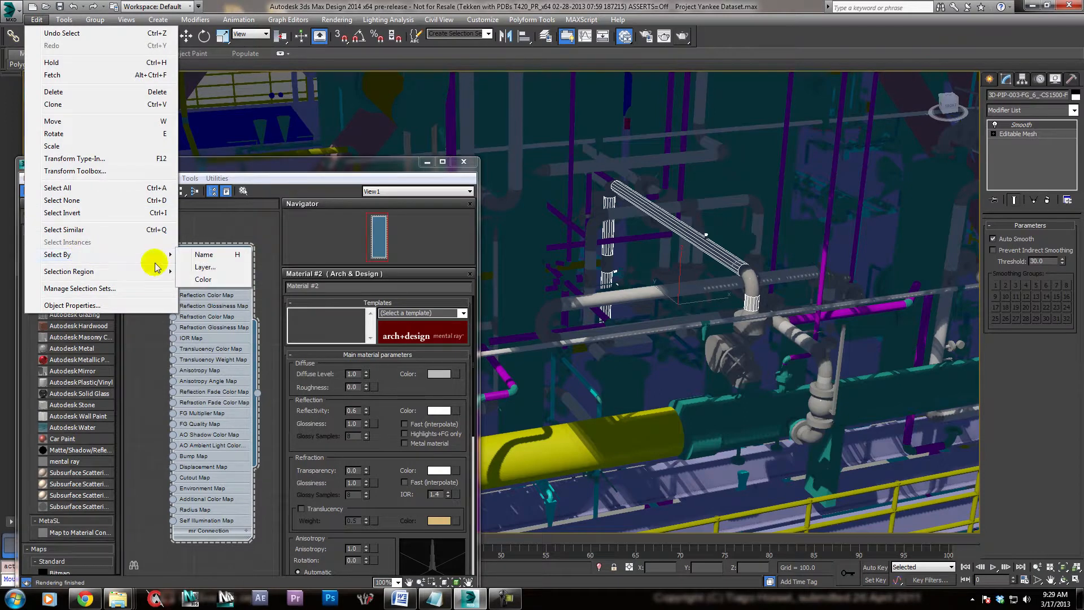
{"action": "left_click", "coordinate": [204, 255]}
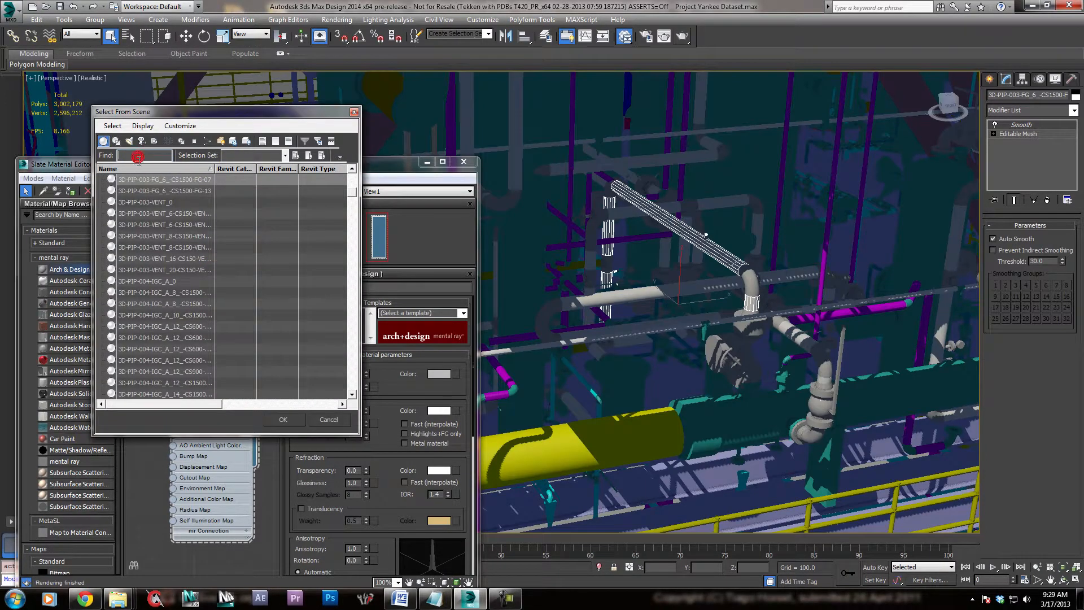
{"action": "left_click", "coordinate": [139, 155]}
{"action": "type", "text": "*FG*"}
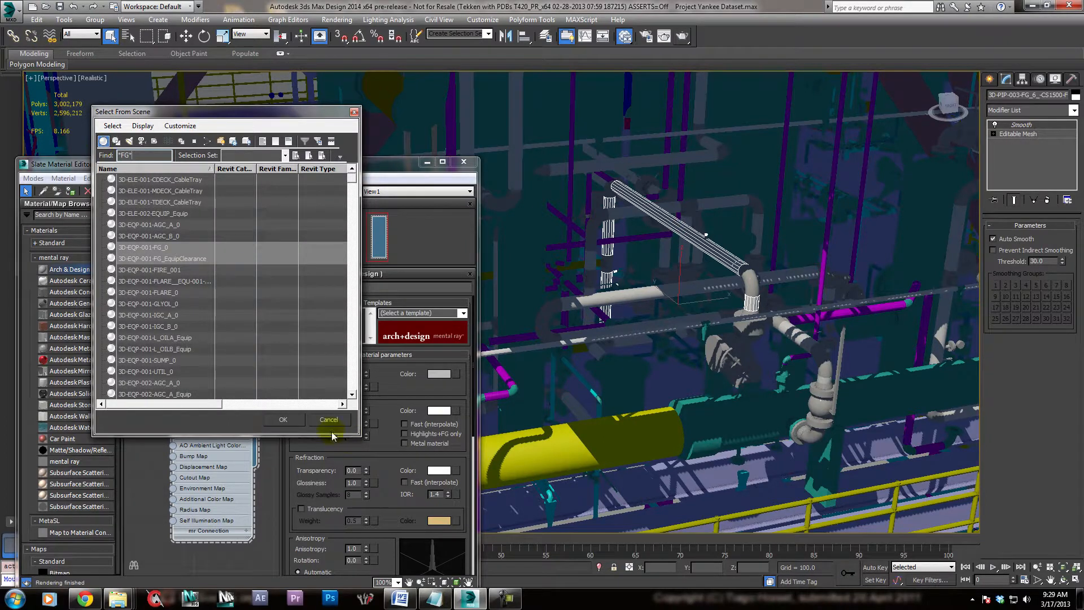
{"action": "left_click", "coordinate": [283, 419]}
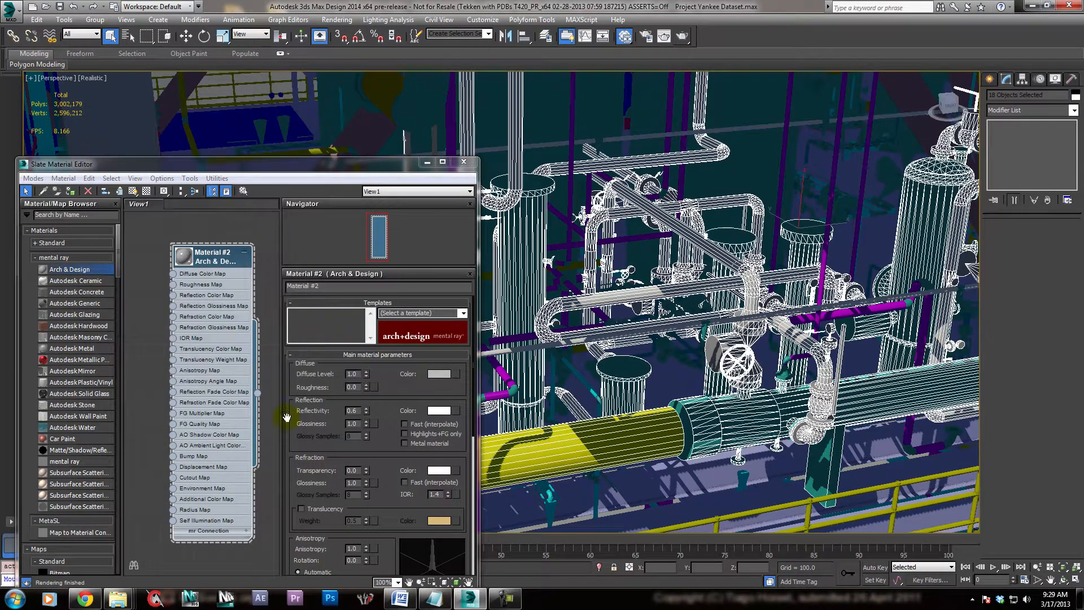
- Isolate the selected FG pipes and equipment in the Perspective view
{"action": "right_click", "coordinate": [672, 338]}
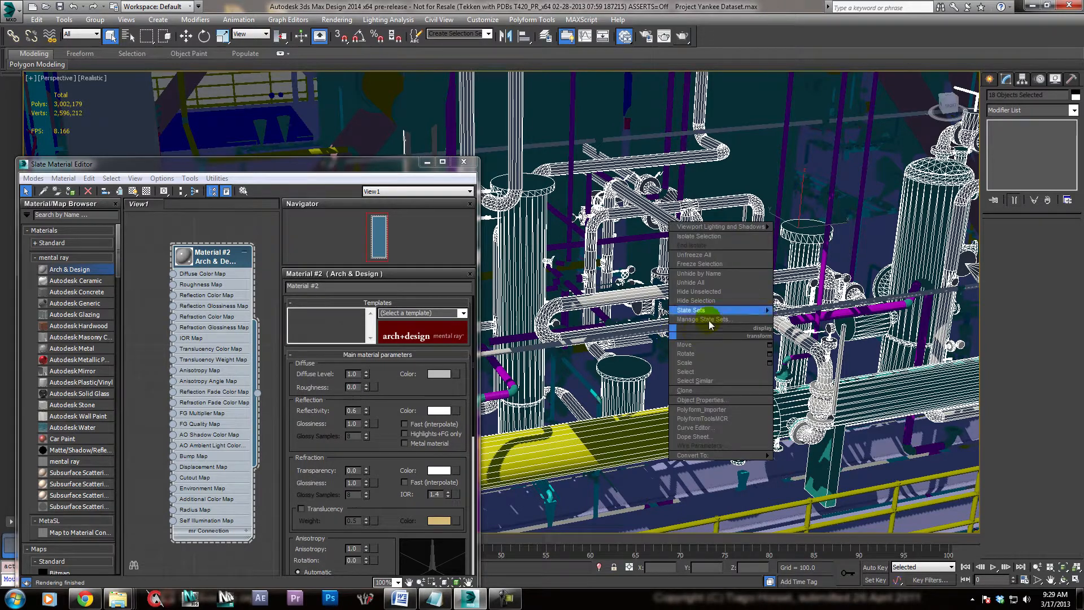
{"action": "left_click", "coordinate": [704, 237]}
{"action": "middle_click_drag", "start_coordinate": [661, 301], "coordinate": [745, 323]}
{"action": "scroll", "coordinate": [873, 220], "scroll_direction": "down", "scroll_amount": 5}
{"action": "scroll", "coordinate": [746, 323], "scroll_direction": "up", "scroll_amount": 3}
{"action": "scroll", "coordinate": [817, 327], "scroll_direction": "up", "scroll_amount": 3}
{"action": "middle_click_drag", "start_coordinate": [817, 326], "coordinate": [655, 314]}
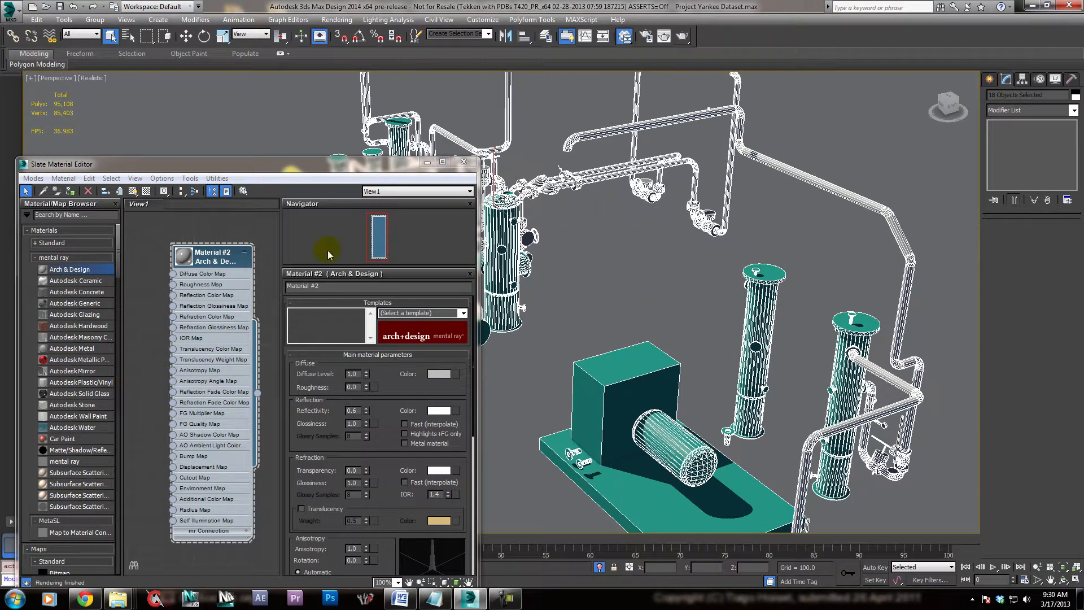
- Assign the Arch & Design material to all isolated FG objects and deselect them
{"action": "left_click_drag", "start_coordinate": [196, 255], "coordinate": [186, 256]}
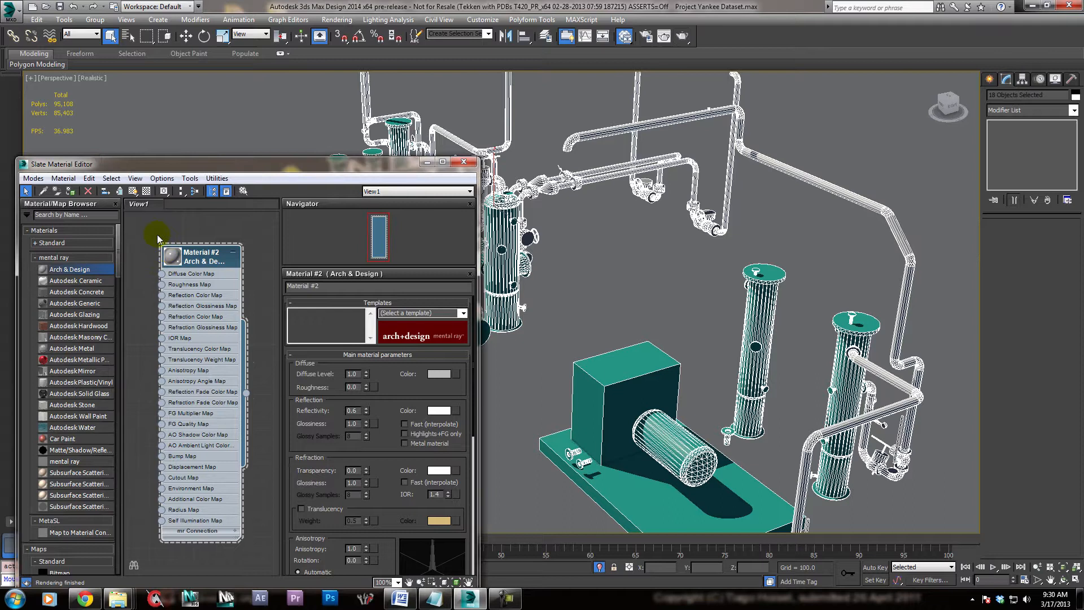
{"action": "left_click", "coordinate": [69, 191]}
{"action": "left_click", "coordinate": [652, 316]}
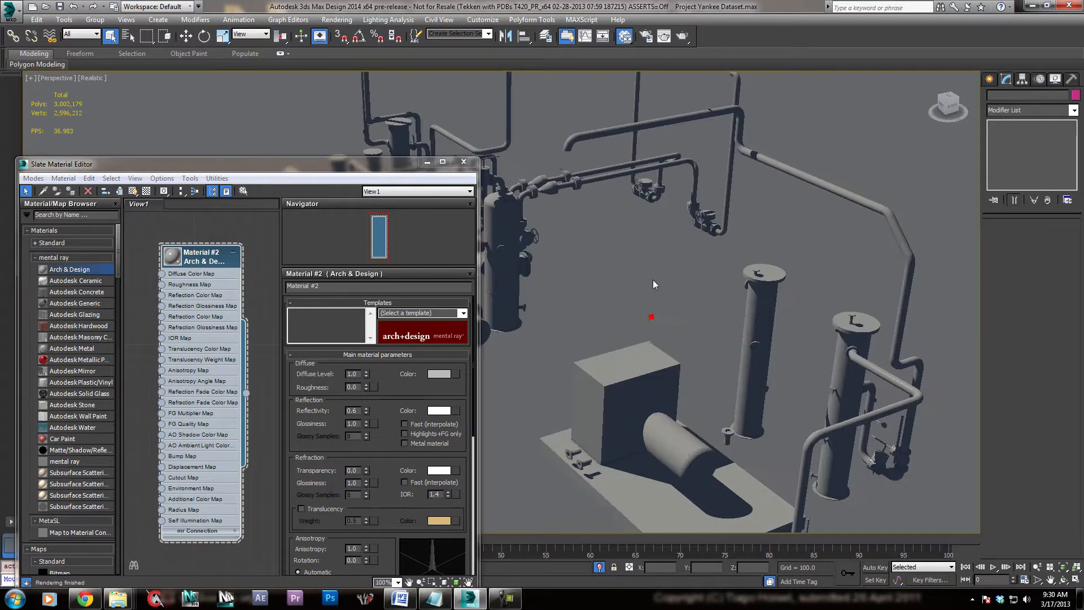
- Select the FG equipment vessels and skid, and widen the Slate Material Editor
{"action": "middle_click_drag", "start_coordinate": [634, 289], "coordinate": [677, 263], "text": "alt"}
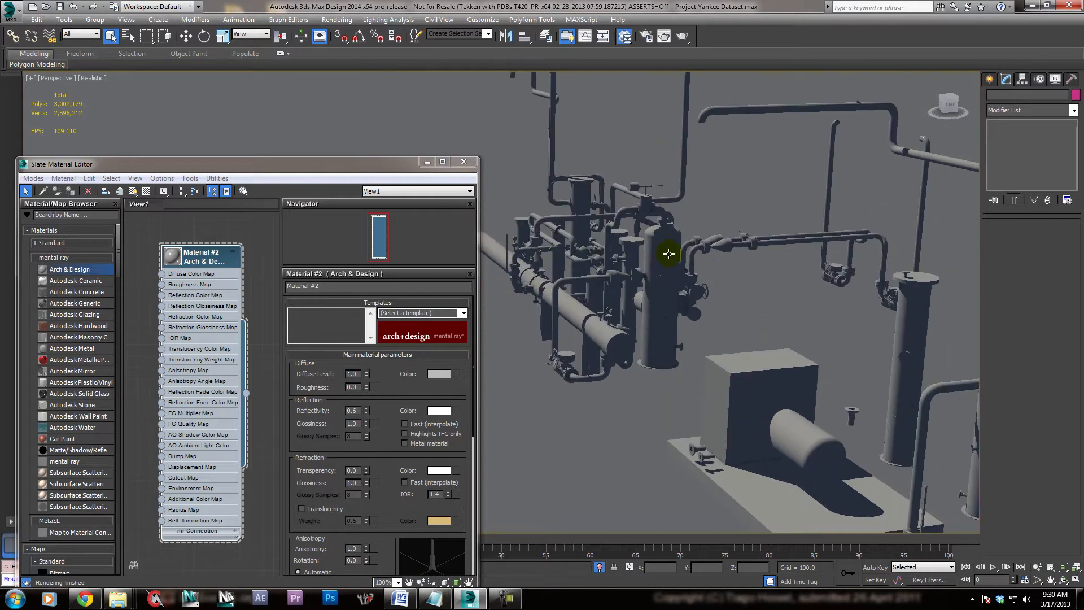
{"action": "left_click", "coordinate": [670, 250]}
{"action": "middle_click_drag", "start_coordinate": [830, 369], "coordinate": [765, 337], "text": "alt"}
{"action": "left_click_drag", "start_coordinate": [478, 339], "coordinate": [559, 337]}
- Rename the Arch & Design material as FG
{"action": "mouse_move", "coordinate": [218, 258]}
{"action": "left_mouse_down"}
{"action": "mouse_move", "coordinate": [212, 286]}
{"action": "mouse_move", "coordinate": [207, 258]}
{"action": "left_mouse_up"}
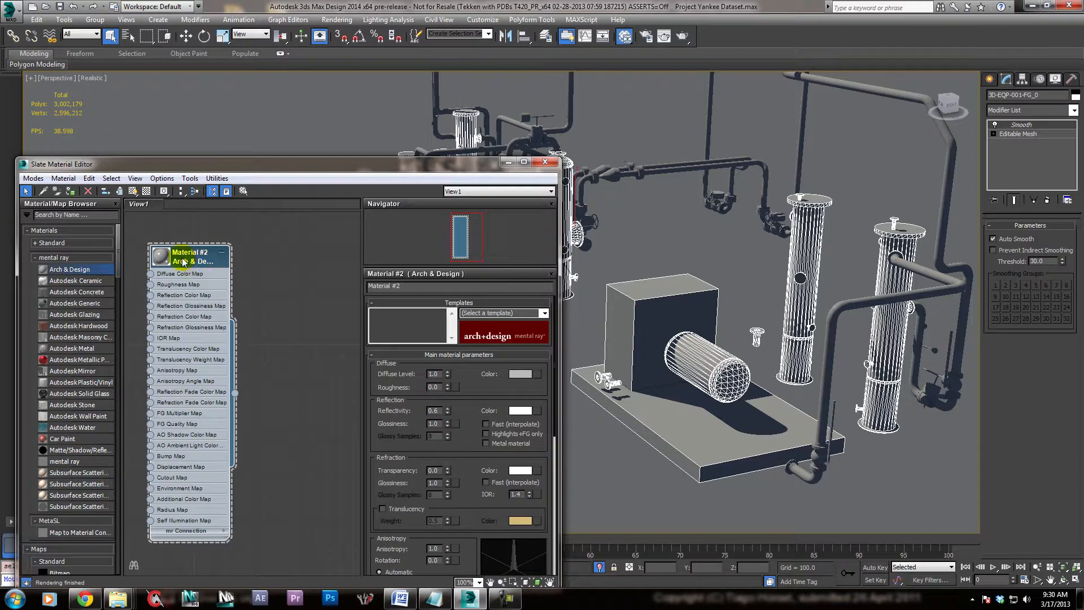
{"action": "left_click_drag", "start_coordinate": [408, 288], "coordinate": [363, 317]}
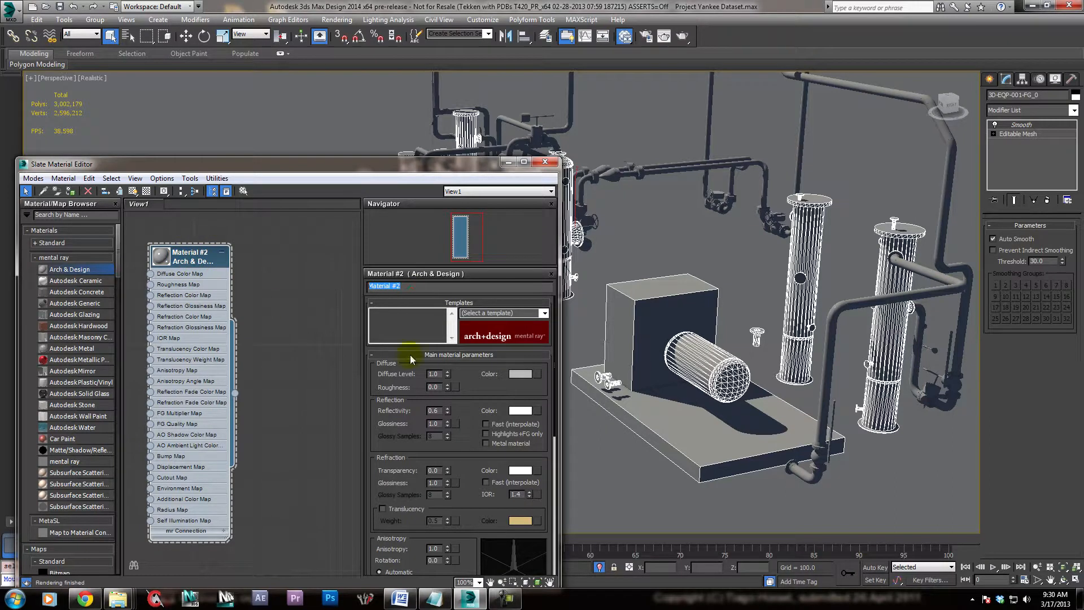
{"action": "type", "text": "FG"}
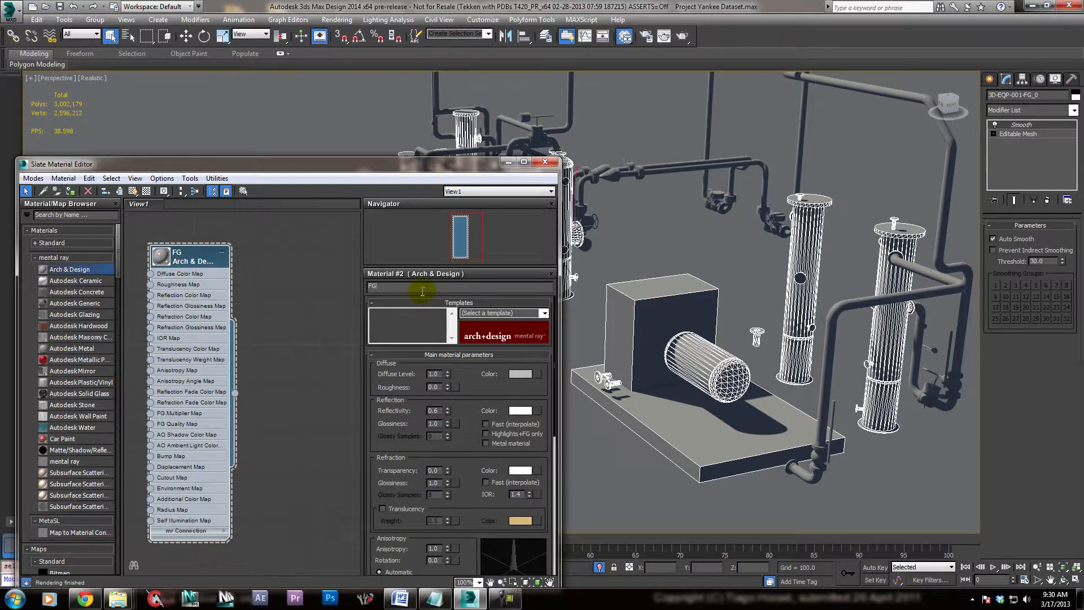
{"action": "mouse_move", "coordinate": [267, 290]}
{"action": "middle_mouse_down"}
{"action": "mouse_move", "coordinate": [259, 302]}
{"action": "mouse_move", "coordinate": [270, 283]}
{"action": "middle_mouse_up"}
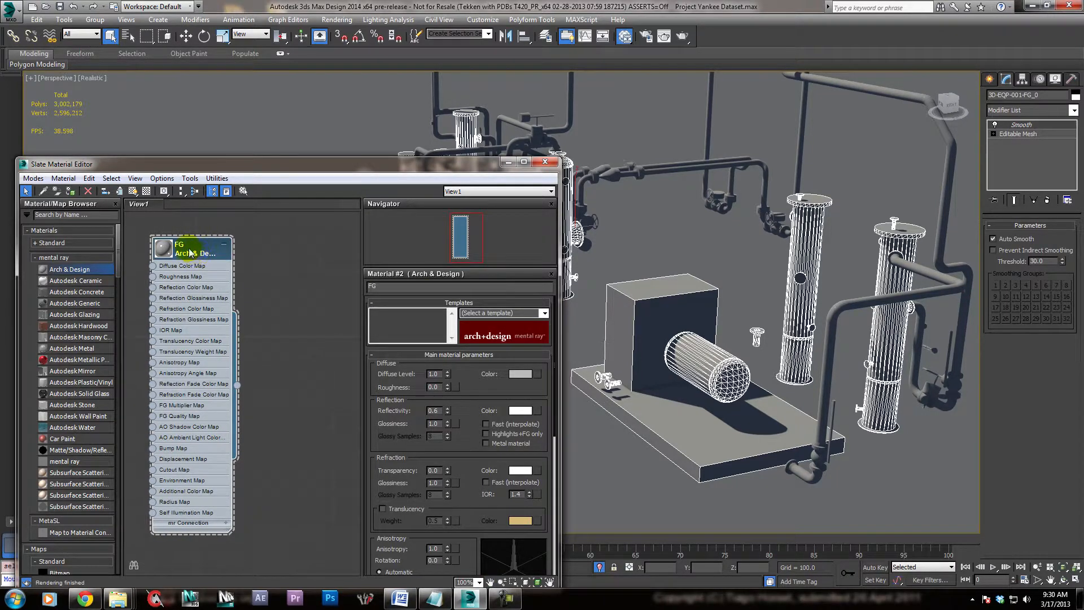
- Duplicate the FG material node beside the original and name the copy FG_equip
{"action": "right_click", "coordinate": [186, 247]}
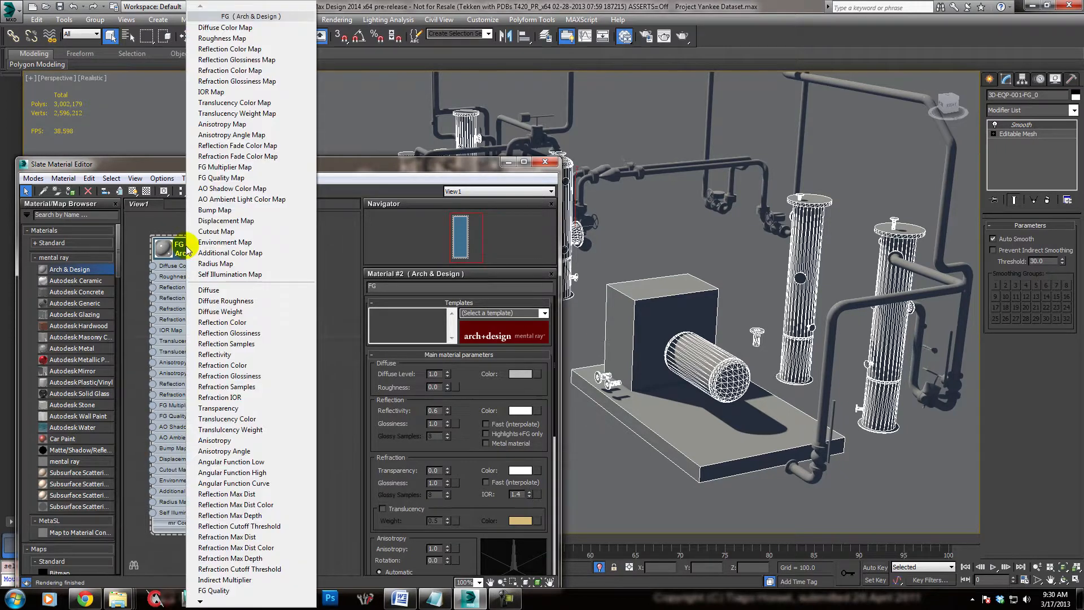
{"action": "left_click", "coordinate": [179, 247]}
{"action": "left_click_drag", "start_coordinate": [196, 251], "coordinate": [300, 252], "text": "shift"}
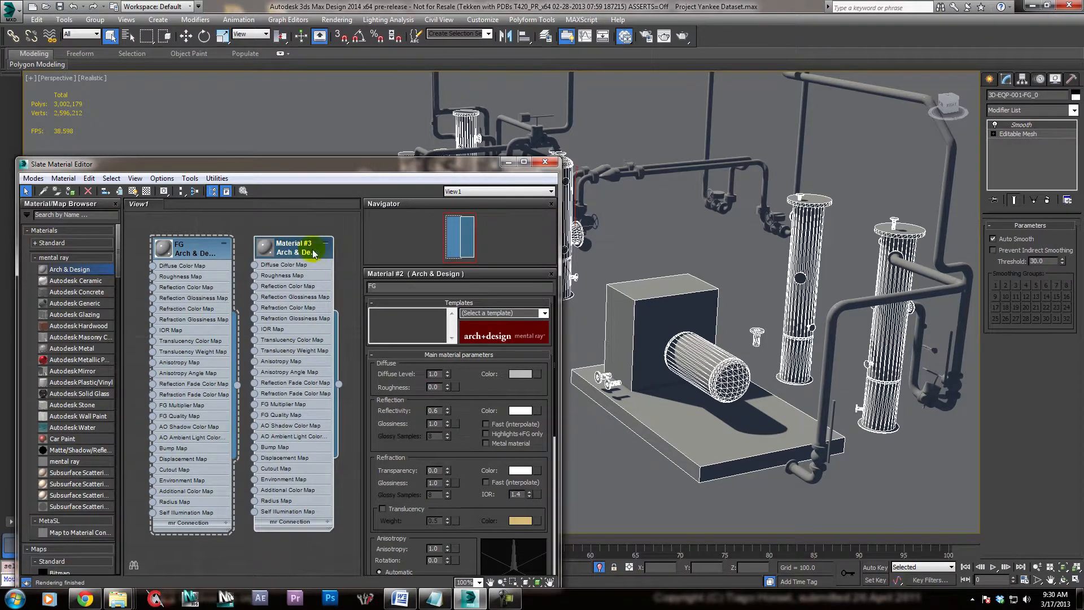
{"action": "double_click", "coordinate": [283, 247]}
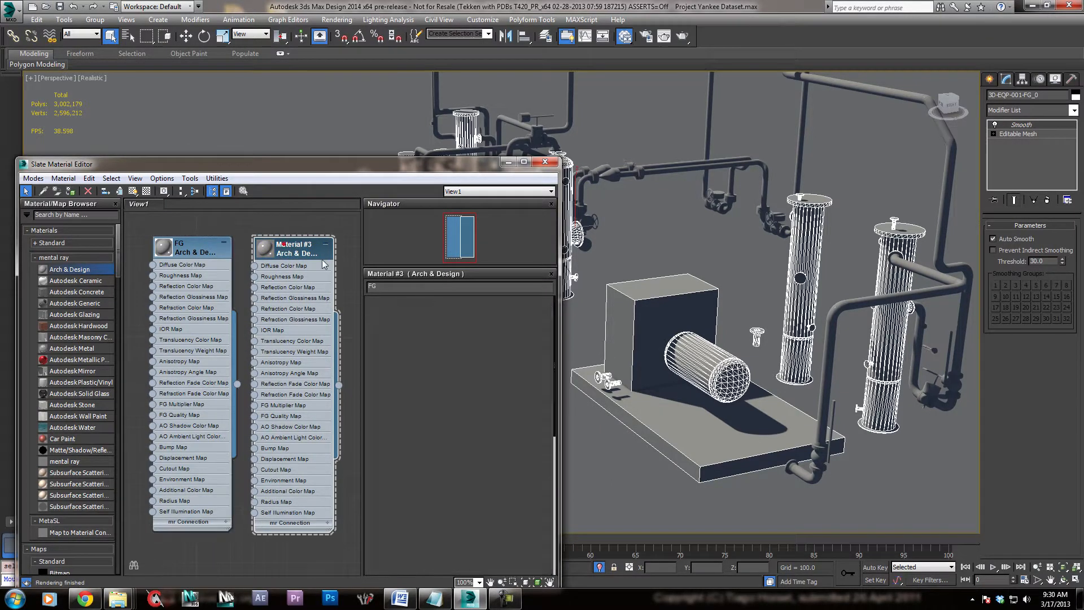
{"action": "double_click", "coordinate": [397, 286]}
{"action": "type", "text": "FG"}
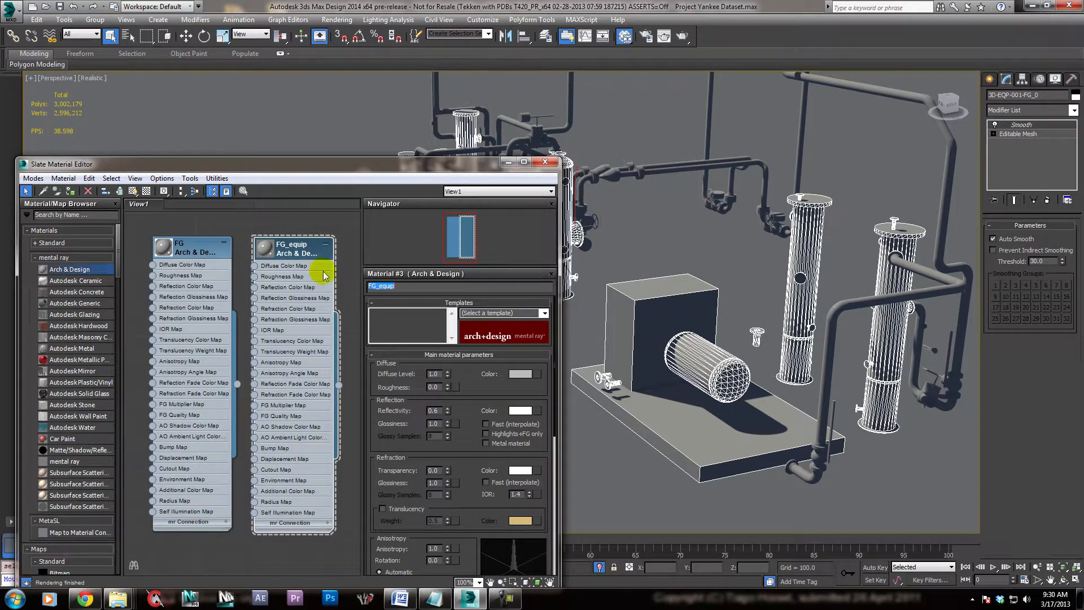
- Set the diffuse color of FG_equip to a blue with red 0.065, green 0.209 and blue 0.41
{"action": "left_click", "coordinate": [520, 373]}
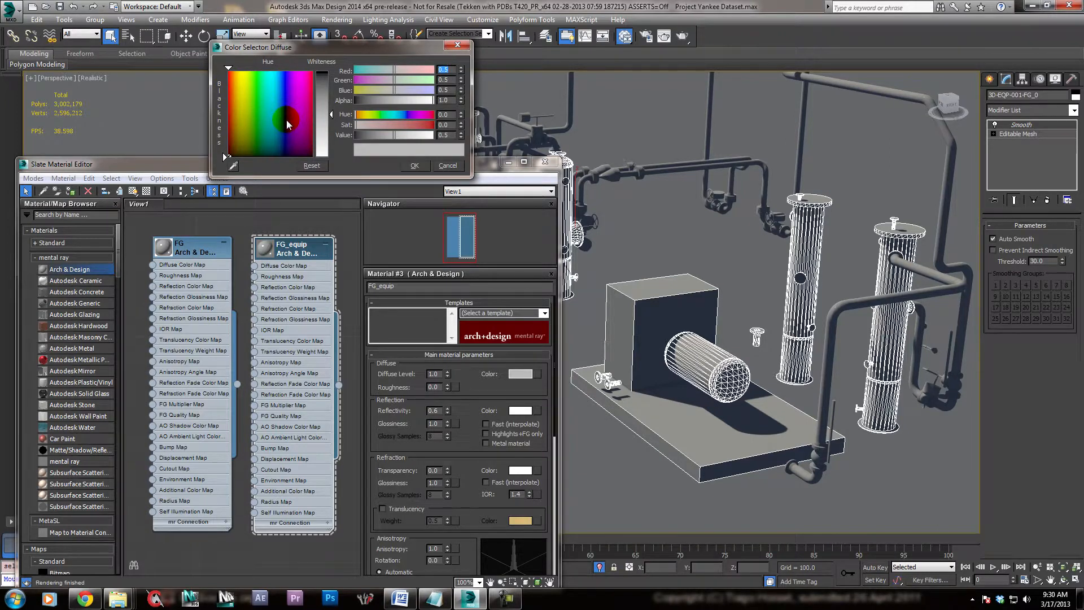
{"action": "left_click_drag", "start_coordinate": [285, 125], "coordinate": [278, 128]}
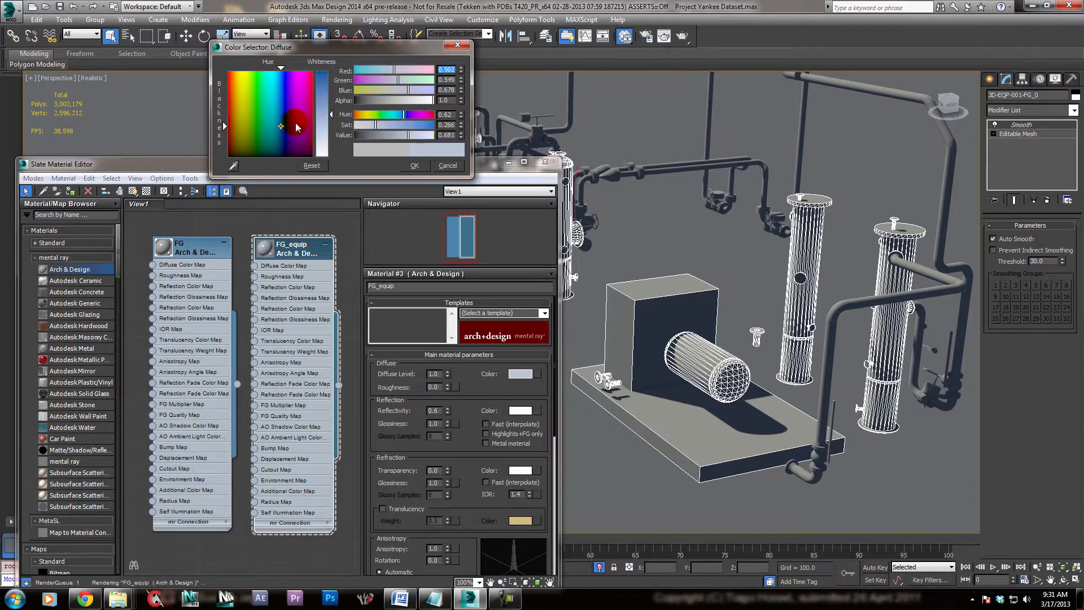
{"action": "left_click_drag", "start_coordinate": [322, 114], "coordinate": [322, 90]}
{"action": "left_click_drag", "start_coordinate": [281, 127], "coordinate": [283, 119]}
{"action": "mouse_move", "coordinate": [400, 124]}
{"action": "left_mouse_down"}
{"action": "mouse_move", "coordinate": [414, 124]}
{"action": "mouse_move", "coordinate": [387, 134]}
{"action": "left_mouse_up"}
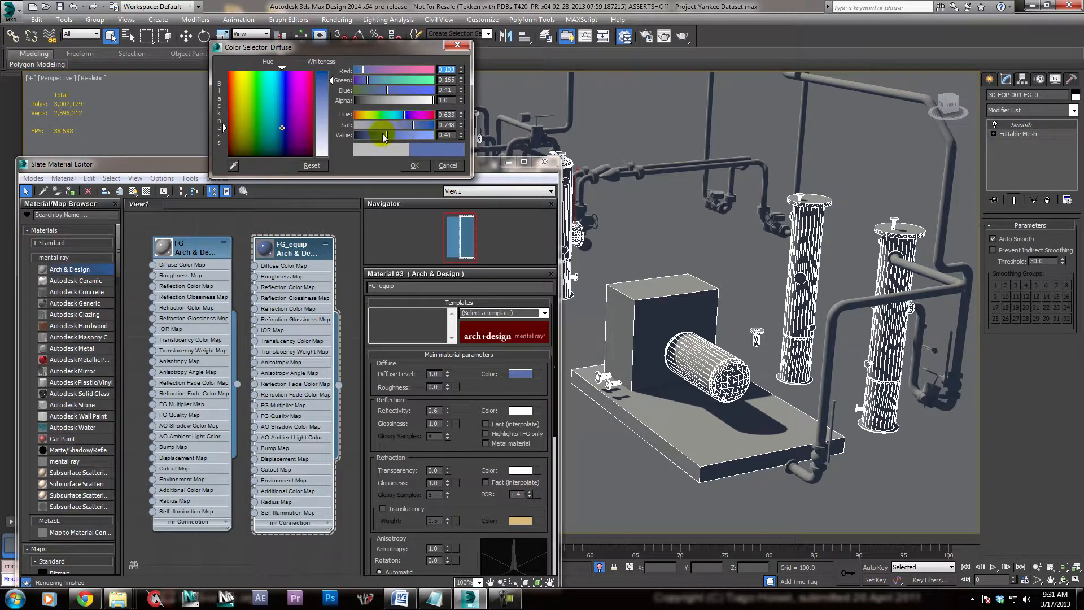
{"action": "left_click_drag", "start_coordinate": [365, 71], "coordinate": [359, 76]}
{"action": "left_click_drag", "start_coordinate": [402, 118], "coordinate": [402, 118]}
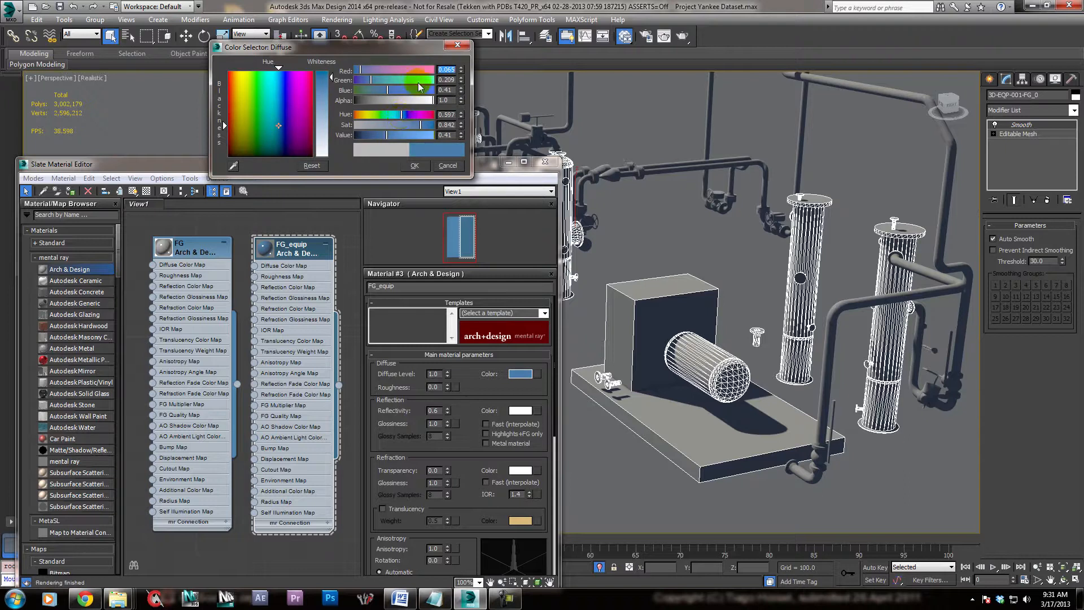
{"action": "left_click", "coordinate": [412, 164]}
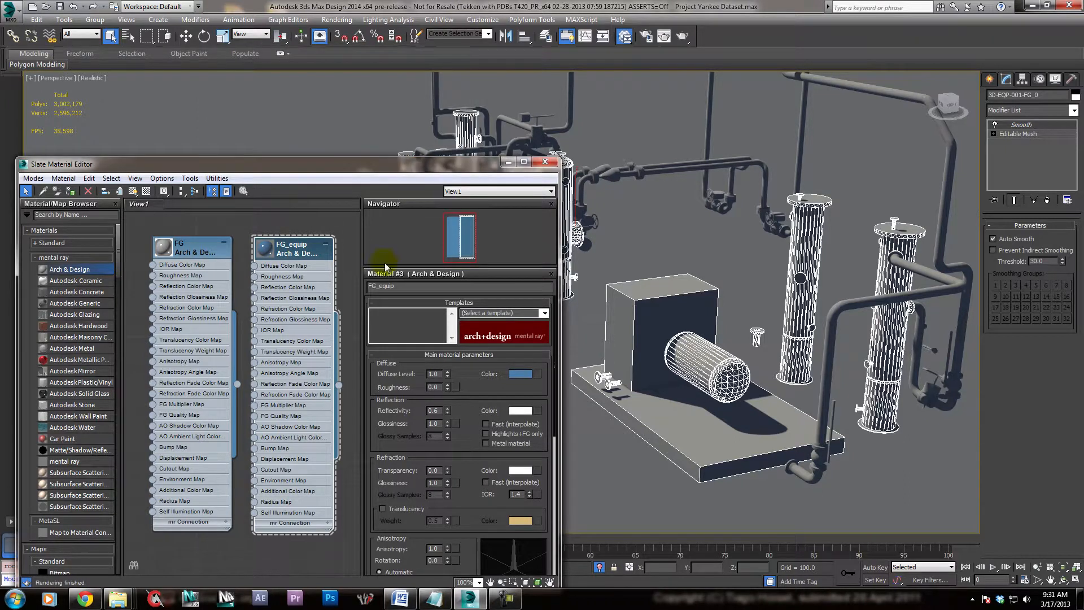
- Assign the FG_equip material to the selected FG equipment and deselect it to check the blue color
{"action": "left_click_drag", "start_coordinate": [292, 249], "coordinate": [303, 254]}
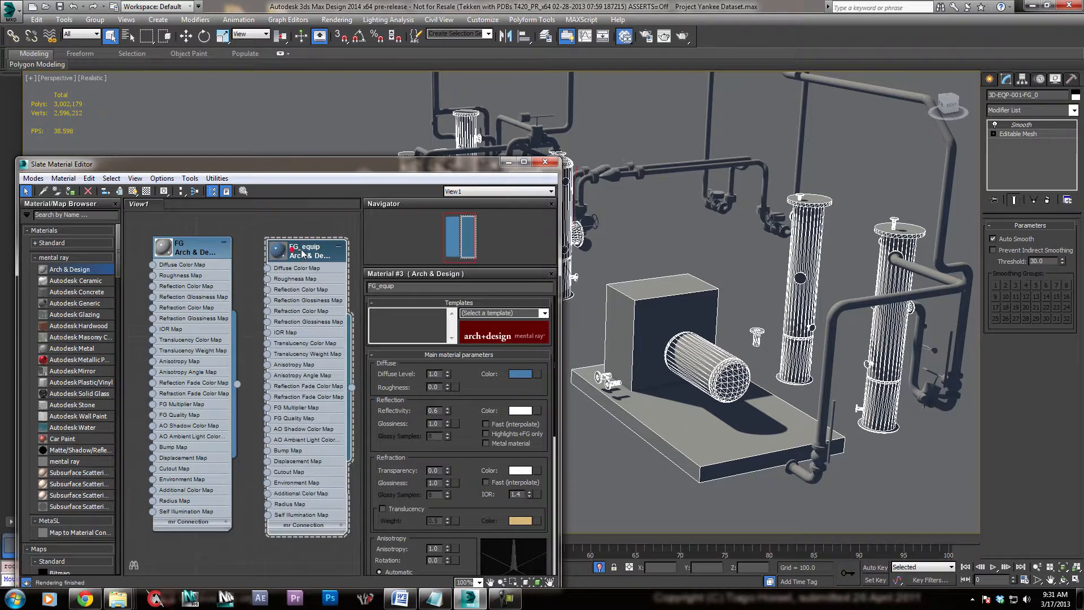
{"action": "left_click", "coordinate": [70, 192]}
{"action": "middle_click_drag", "start_coordinate": [667, 313], "coordinate": [999, 347], "text": "alt"}
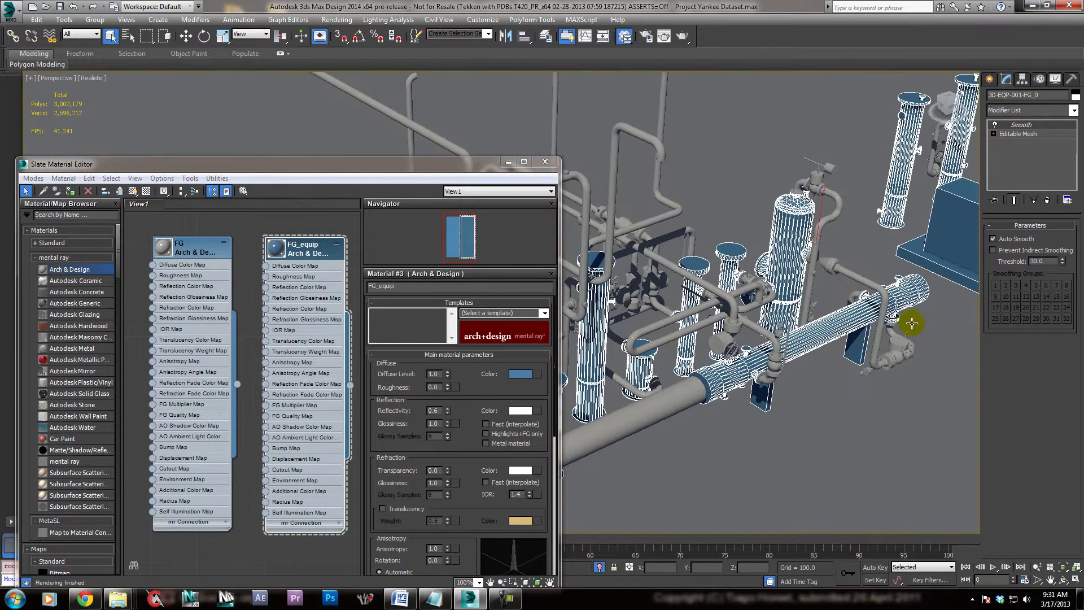
{"action": "left_click", "coordinate": [872, 438]}
{"action": "mouse_move", "coordinate": [872, 438]}
{"action": "middle_mouse_down", "text": "alt"}
{"action": "mouse_move", "coordinate": [830, 418]}
{"action": "mouse_move", "coordinate": [852, 415]}
{"action": "mouse_move", "coordinate": [865, 448]}
{"action": "middle_mouse_up", "text": "alt"}
{"action": "scroll", "coordinate": [718, 354], "scroll_direction": "up", "scroll_amount": 3}
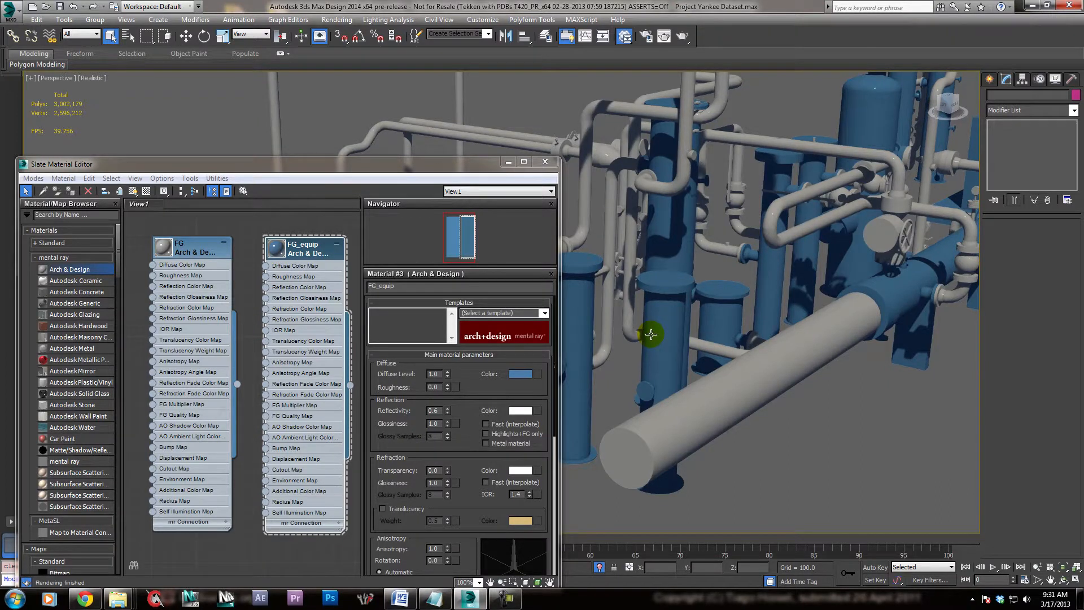
- Select the blue FG equipment and render the Perspective view to check the FG and FG_equip materials, then close the render
{"action": "left_click", "coordinate": [651, 334]}
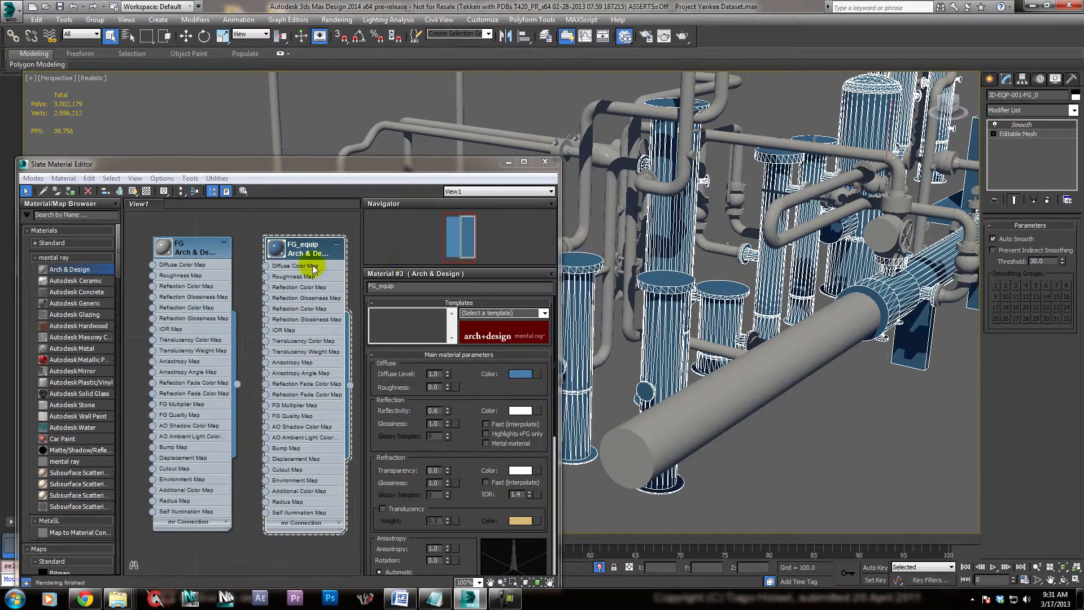
{"action": "left_click_drag", "start_coordinate": [300, 253], "coordinate": [298, 253]}
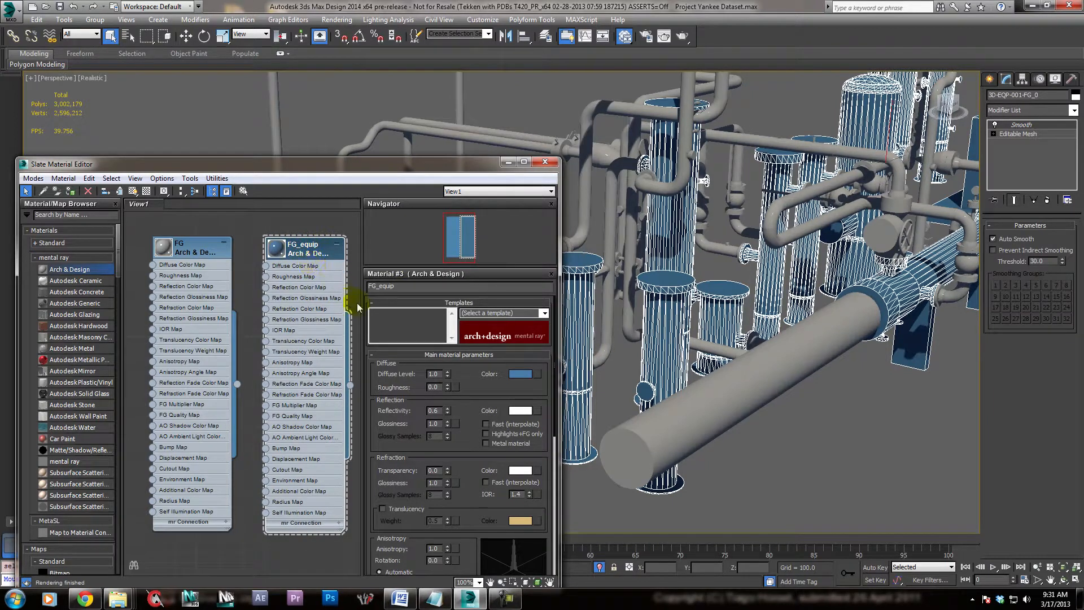
{"action": "left_click", "coordinate": [194, 251]}
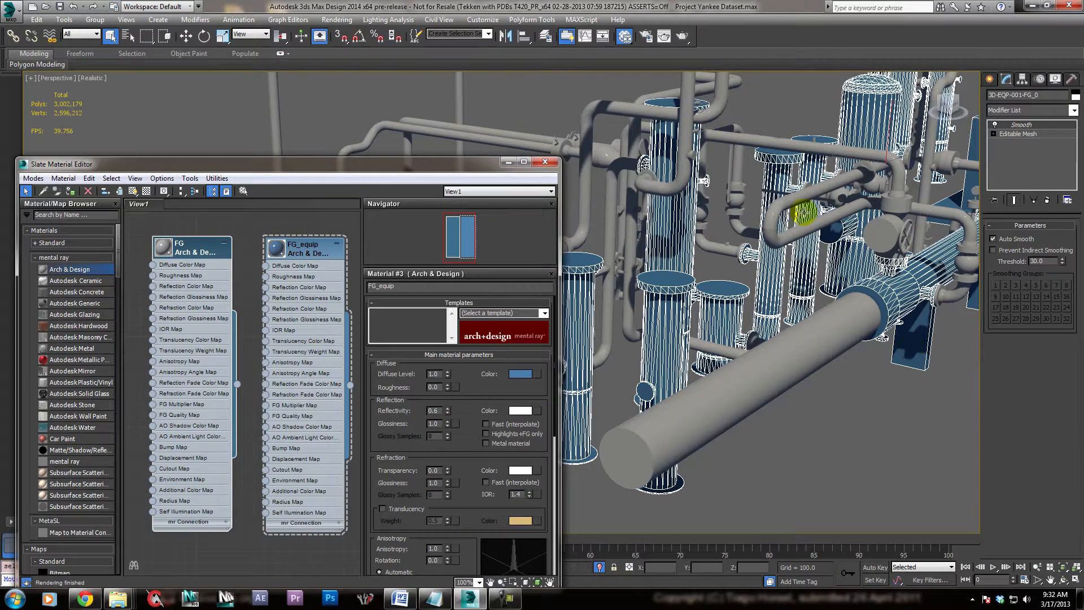
{"action": "middle_click_drag", "start_coordinate": [819, 216], "coordinate": [807, 286]}
{"action": "left_click", "coordinate": [682, 35]}
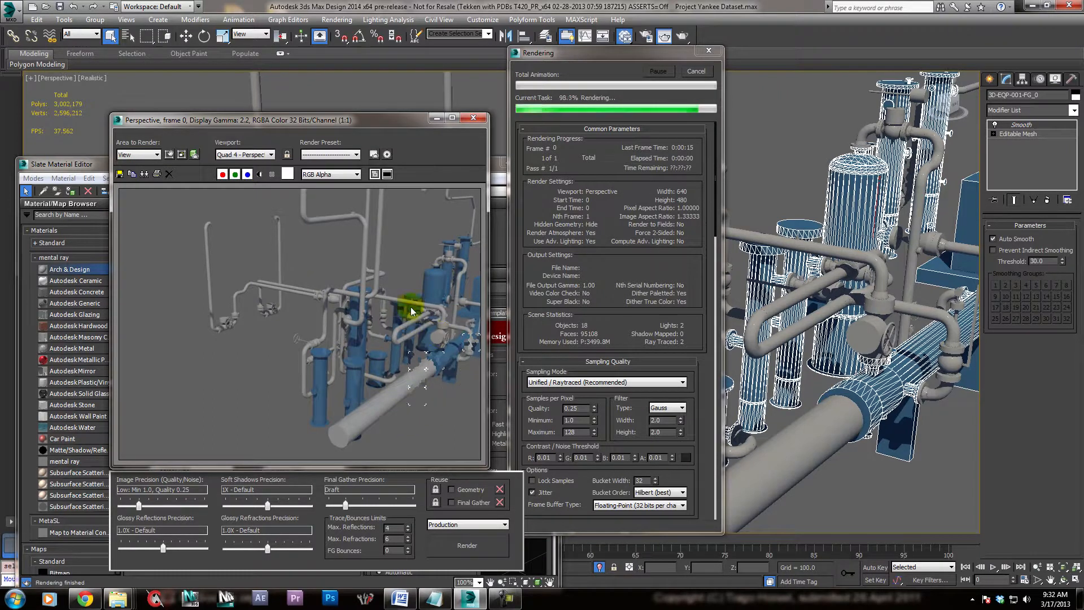
{"action": "left_click", "coordinate": [473, 118]}
- Apply the Brushed Metal template to the FG material and inspect the map feeding its reflection color
{"action": "scroll", "coordinate": [644, 305], "scroll_direction": "up", "scroll_amount": 5}
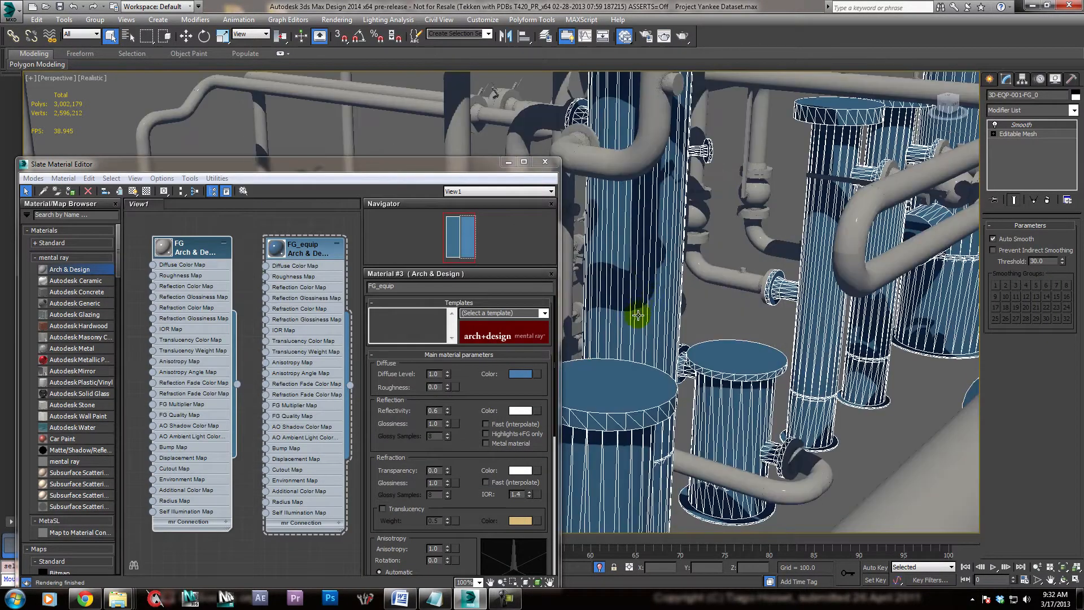
{"action": "scroll", "coordinate": [638, 310], "scroll_direction": "up", "scroll_amount": 5}
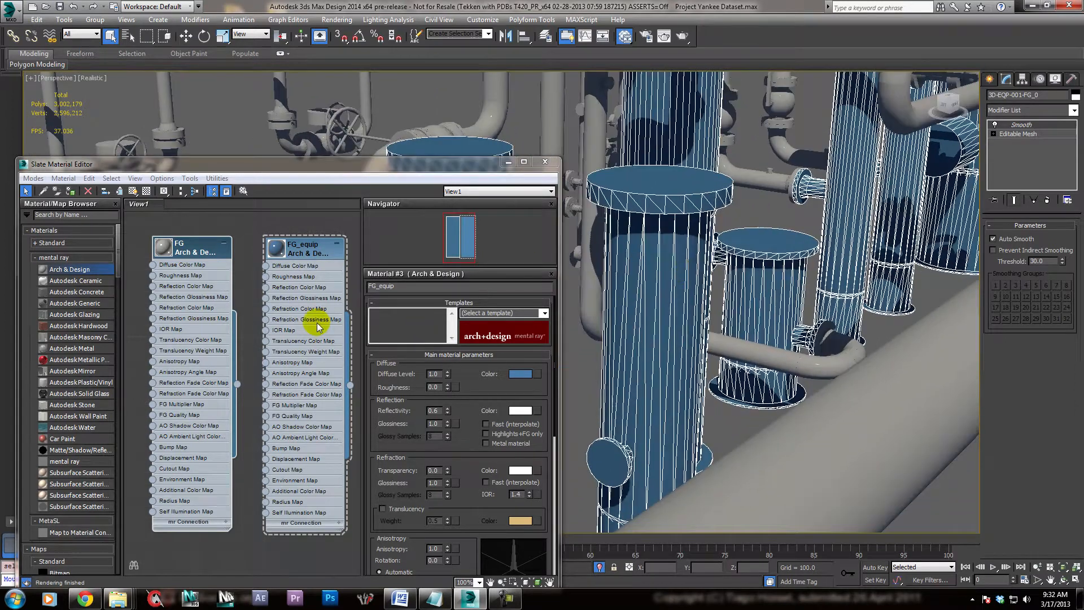
{"action": "left_click_drag", "start_coordinate": [199, 256], "coordinate": [187, 263]}
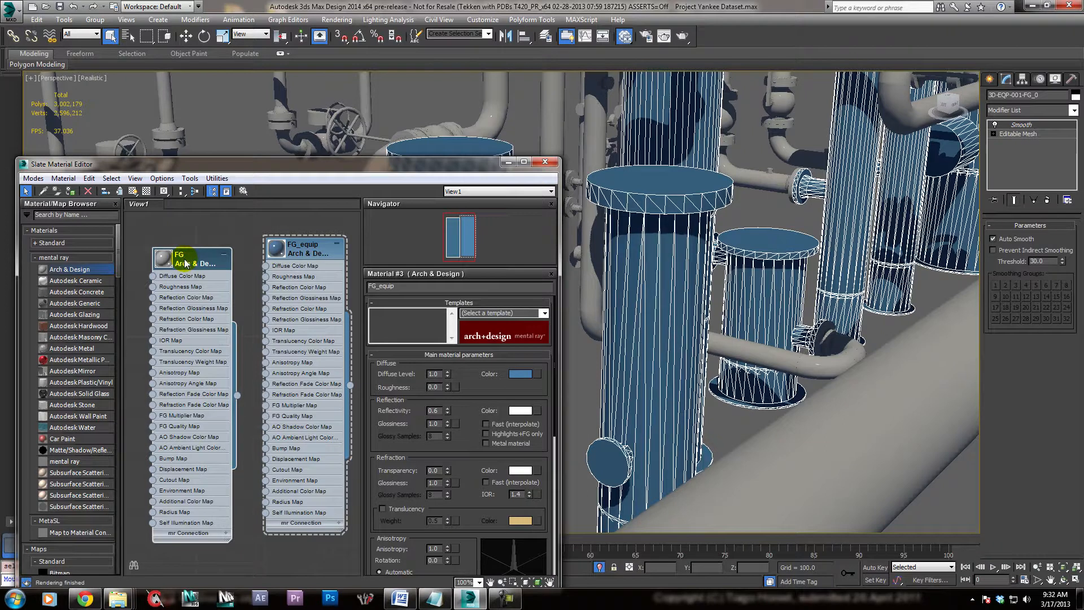
{"action": "left_click", "coordinate": [184, 262]}
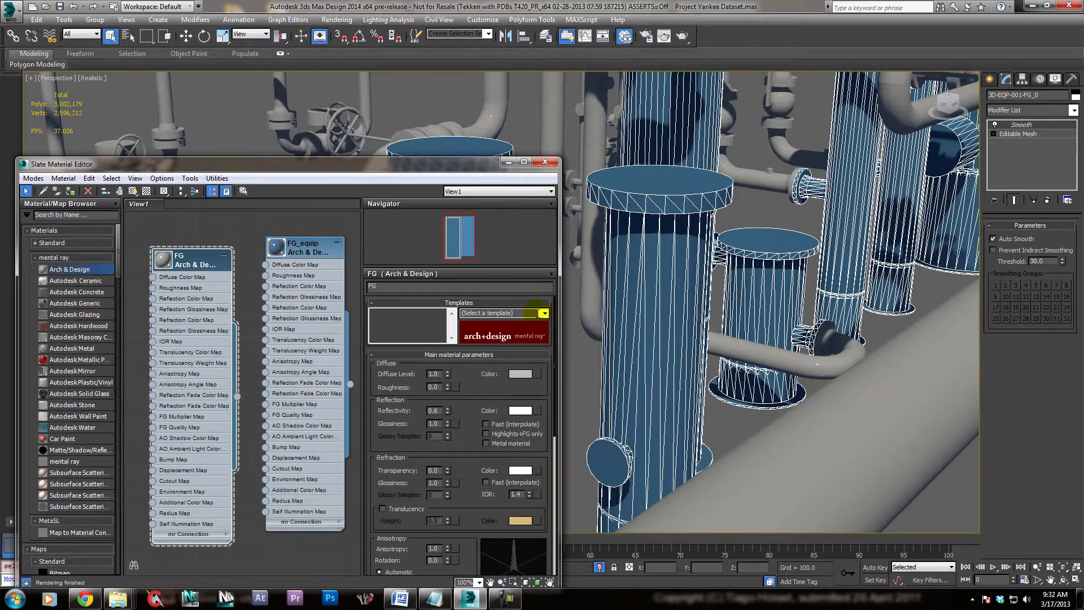
{"action": "left_click", "coordinate": [543, 313]}
{"action": "scroll", "coordinate": [546, 352], "scroll_direction": "down", "scroll_amount": 1}
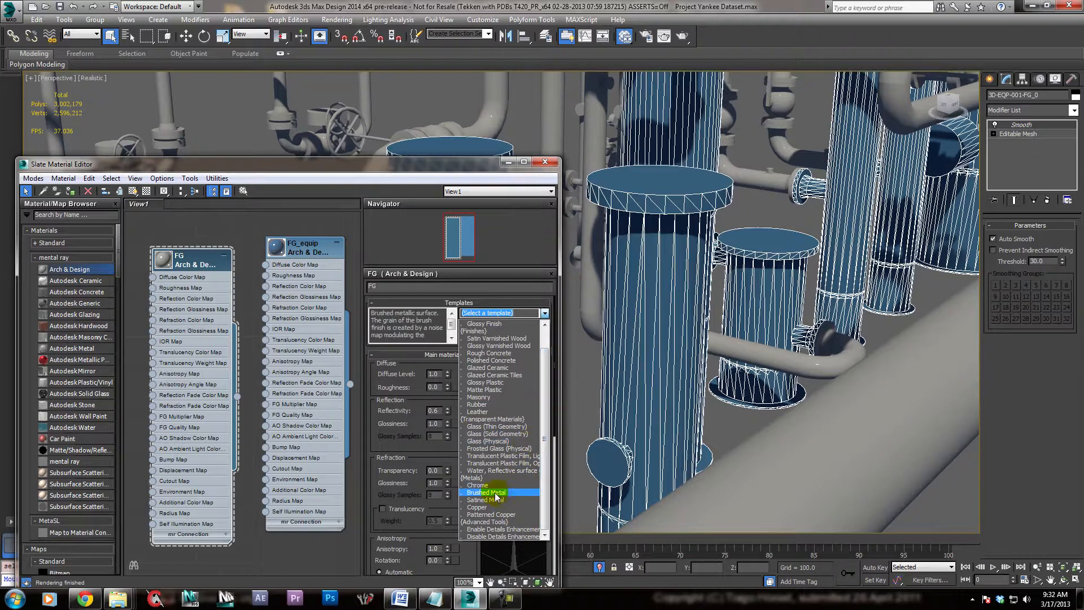
{"action": "left_click", "coordinate": [491, 492]}
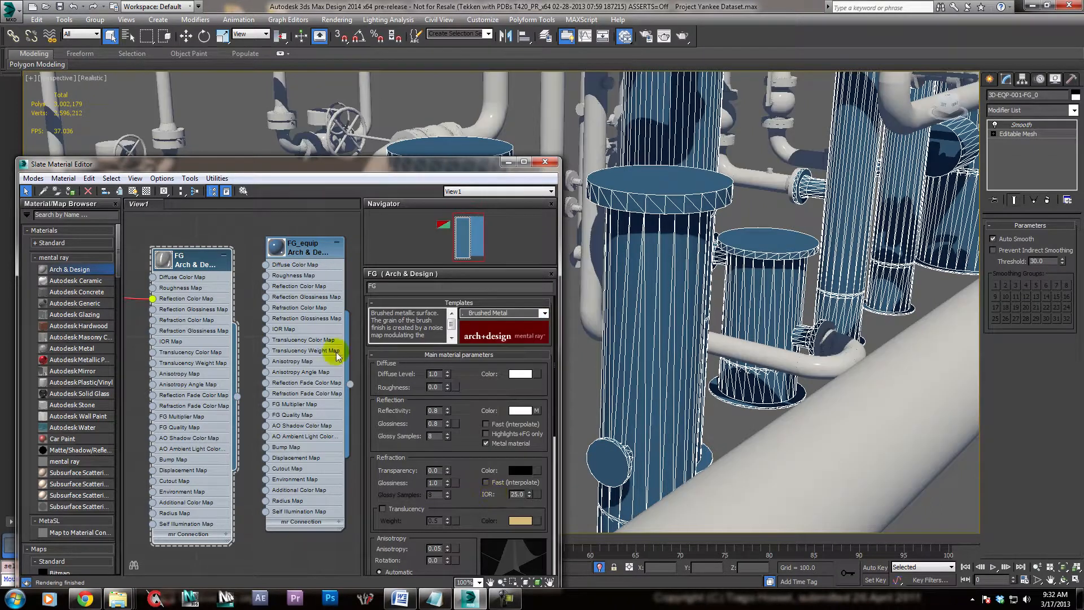
{"action": "middle_click_drag", "start_coordinate": [191, 291], "coordinate": [313, 299]}
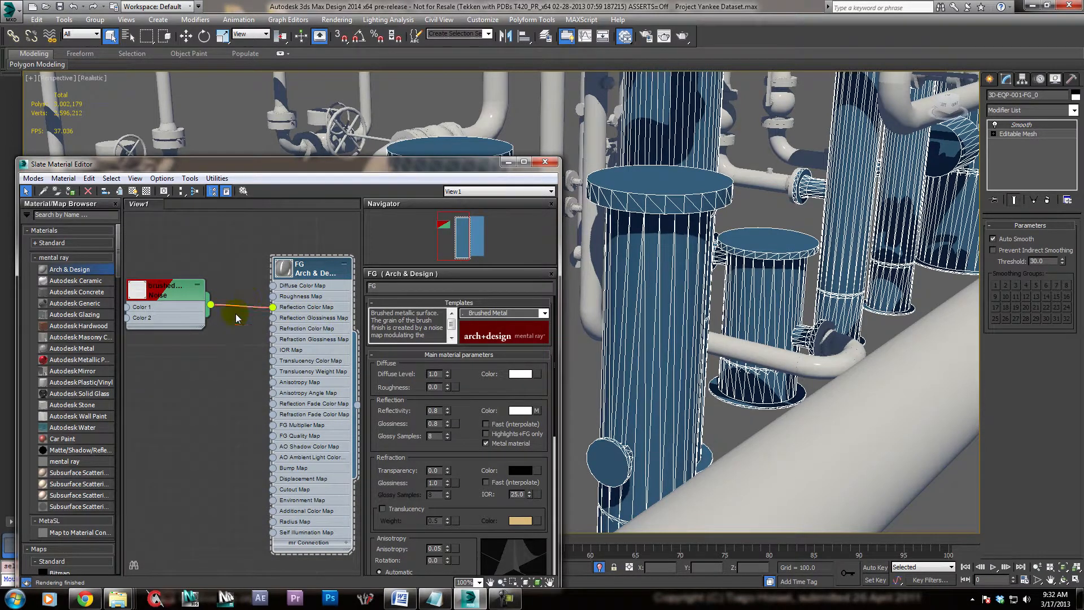
{"action": "middle_click_drag", "start_coordinate": [338, 384], "coordinate": [283, 383]}
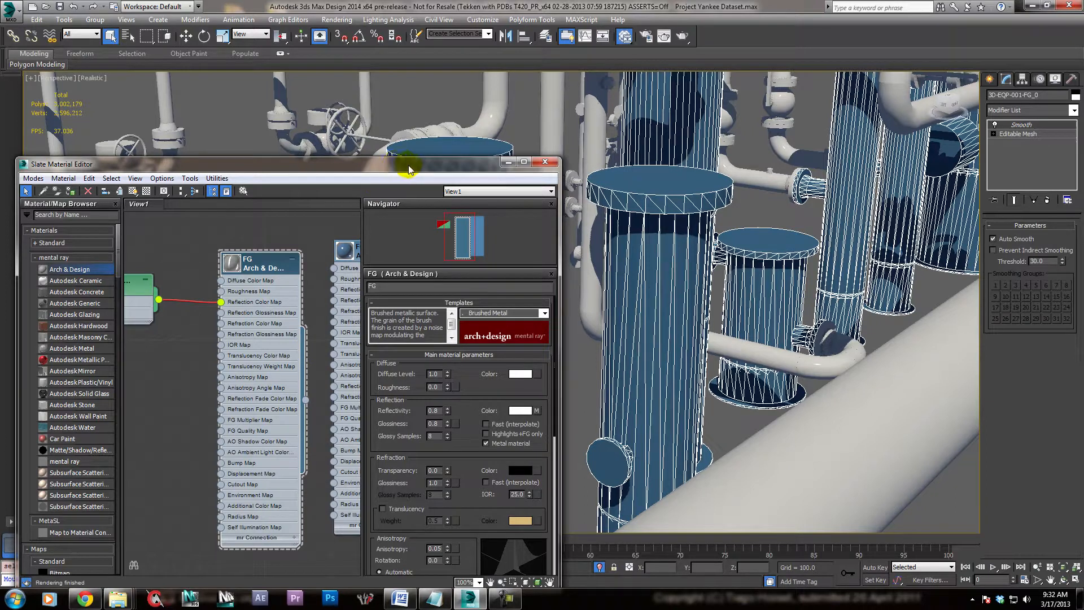
- Set the reflection glossiness of the FG_equip material to 0.25
{"action": "left_click_drag", "start_coordinate": [558, 220], "coordinate": [517, 220]}
{"action": "left_click_drag", "start_coordinate": [425, 169], "coordinate": [380, 162]}
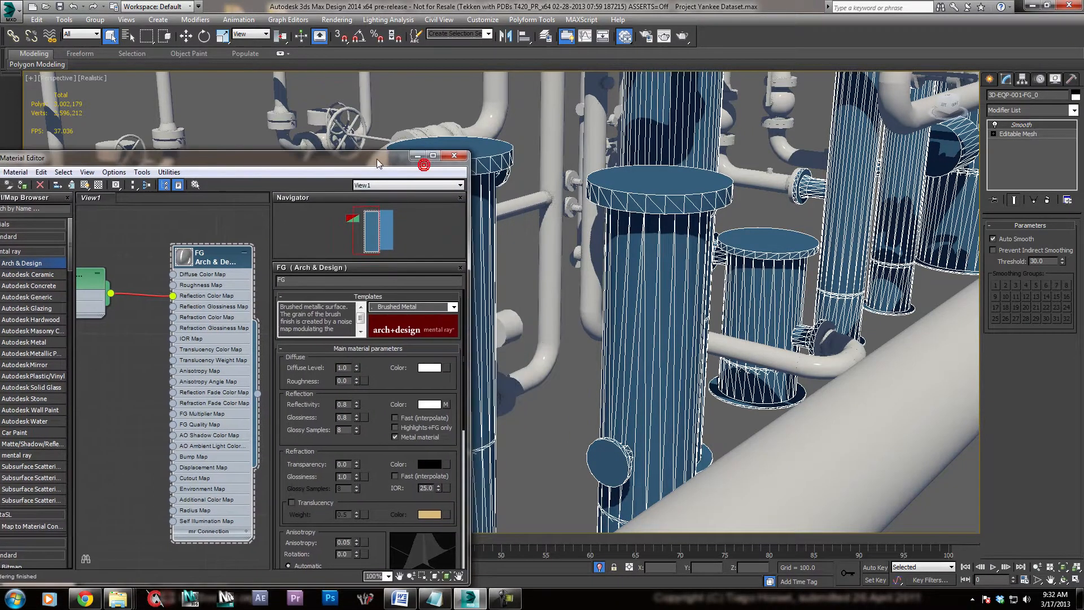
{"action": "middle_click_drag", "start_coordinate": [209, 305], "coordinate": [122, 305]}
{"action": "double_click", "coordinate": [255, 241]}
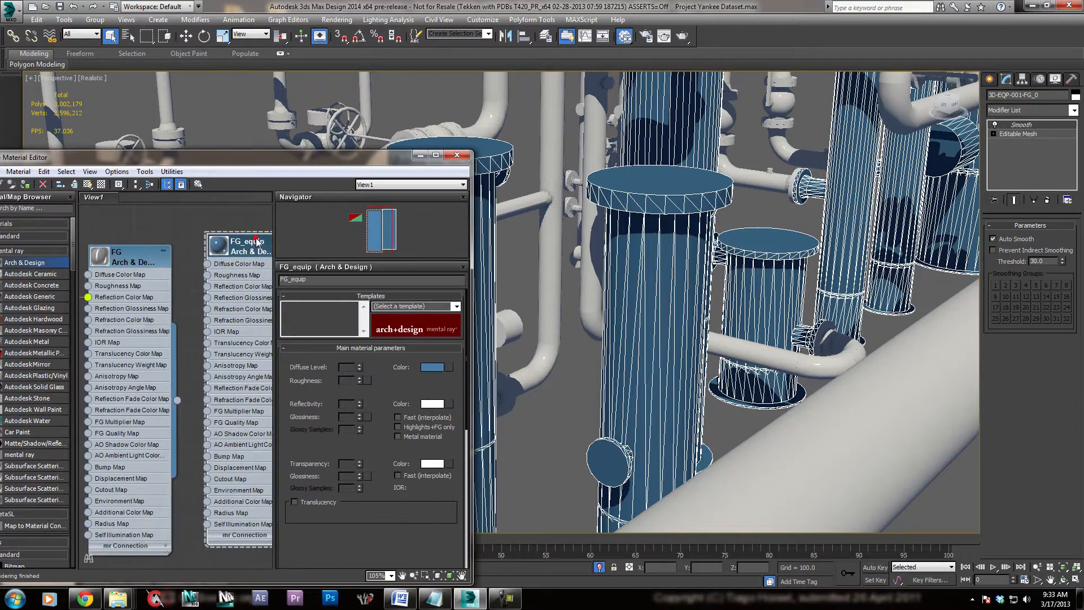
{"action": "double_click", "coordinate": [347, 404]}
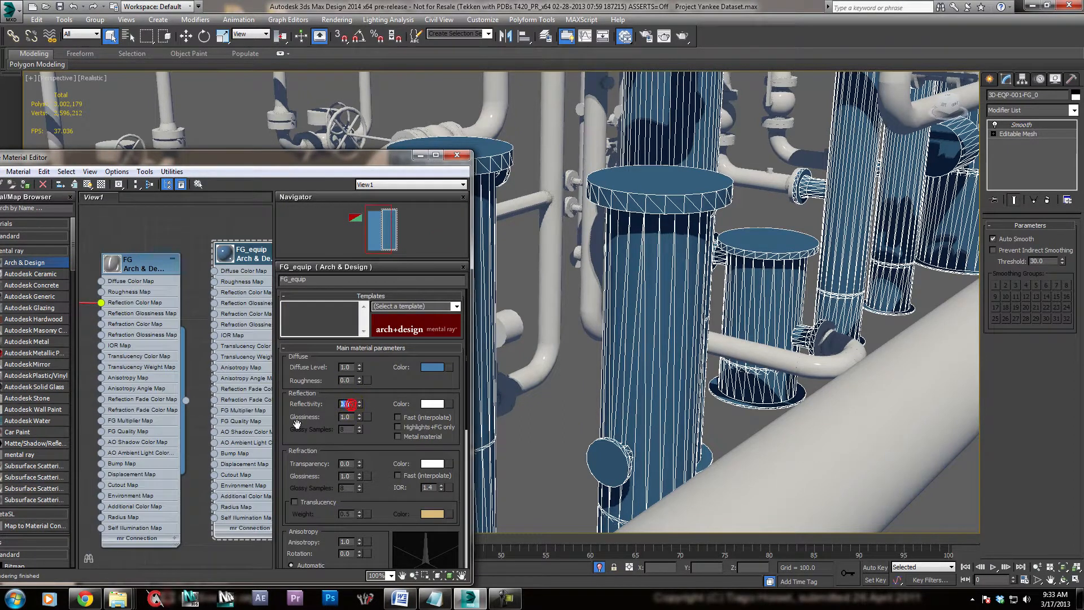
{"action": "left_click", "coordinate": [349, 416]}
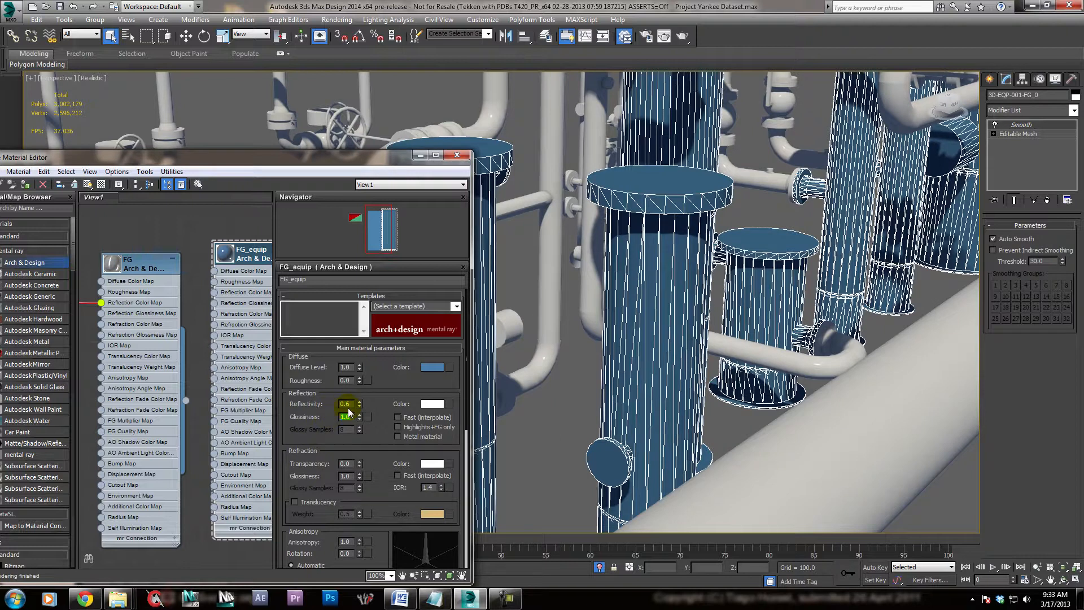
{"action": "type", "text": "0.25"}
{"action": "key", "text": "Return"}
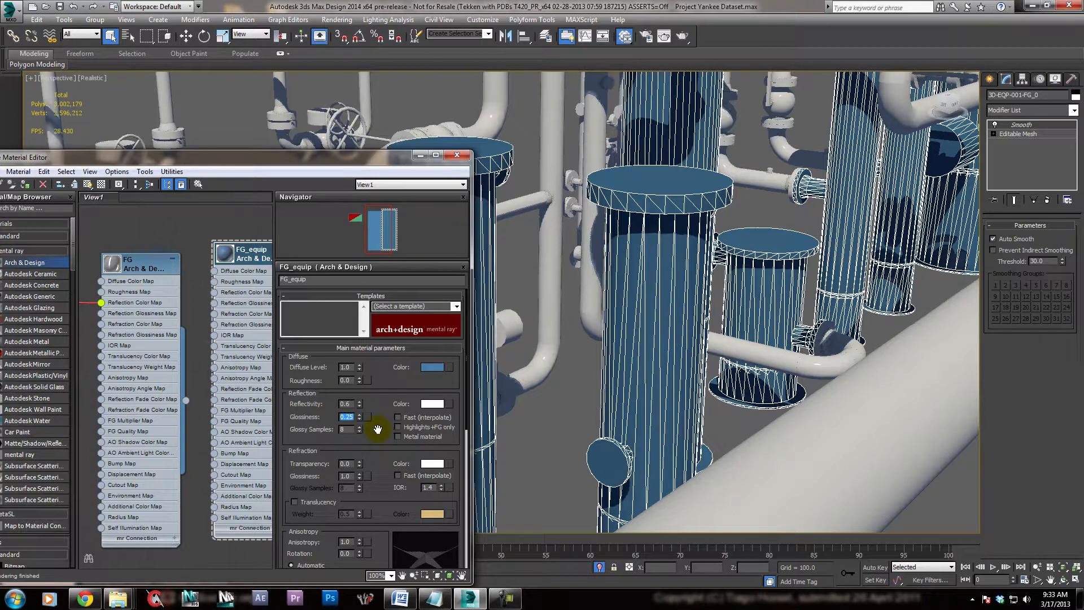
- Render the Perspective view, compare the result with the FG_equip settings side by side, and minimize both windows
{"action": "left_click", "coordinate": [688, 34]}
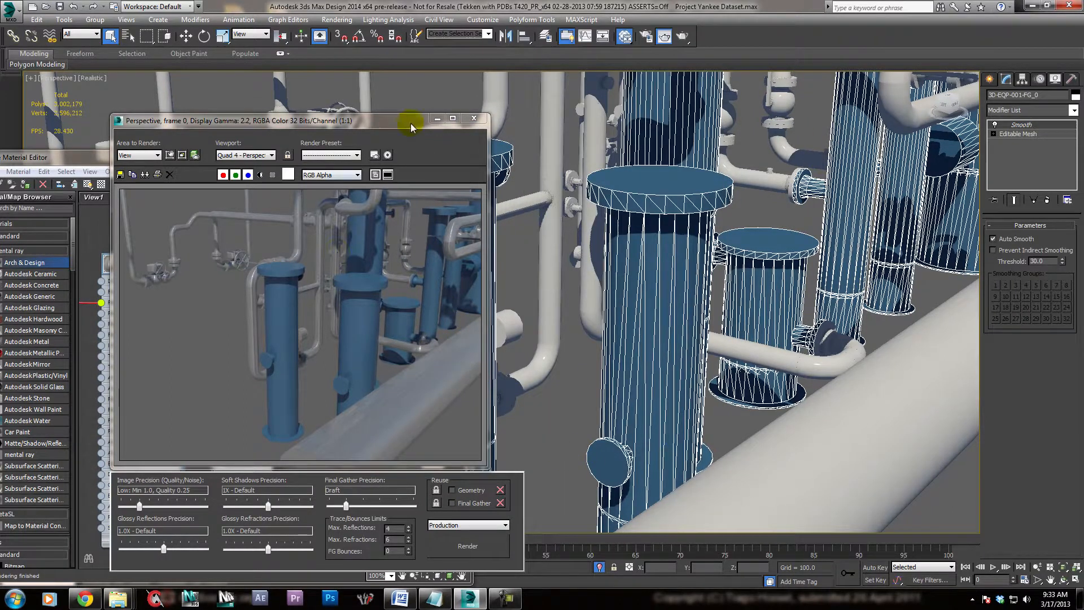
{"action": "left_click_drag", "start_coordinate": [402, 124], "coordinate": [751, 97]}
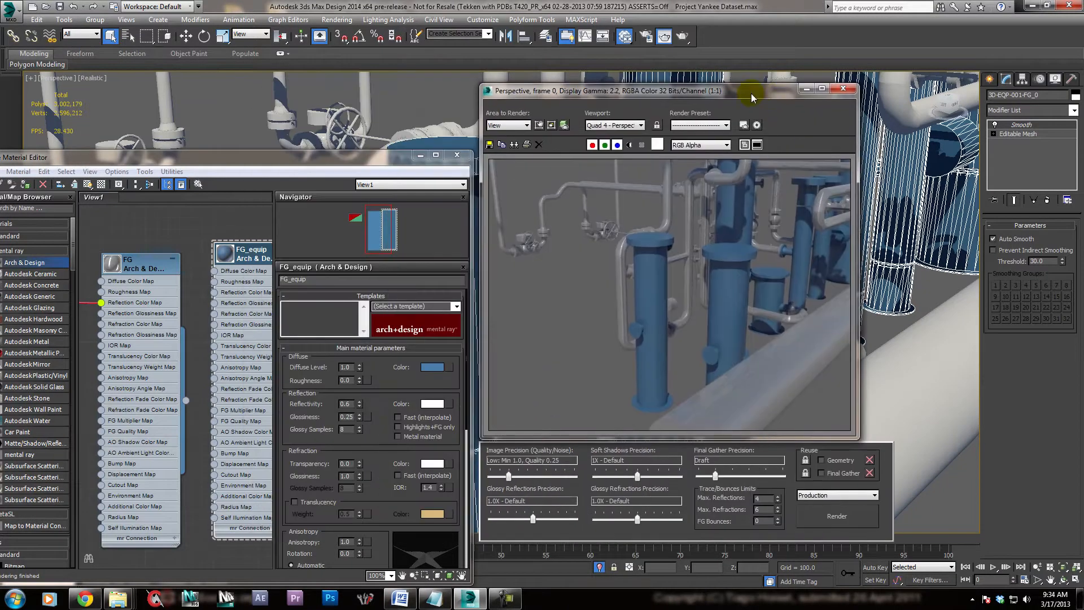
{"action": "left_click_drag", "start_coordinate": [367, 160], "coordinate": [379, 110]}
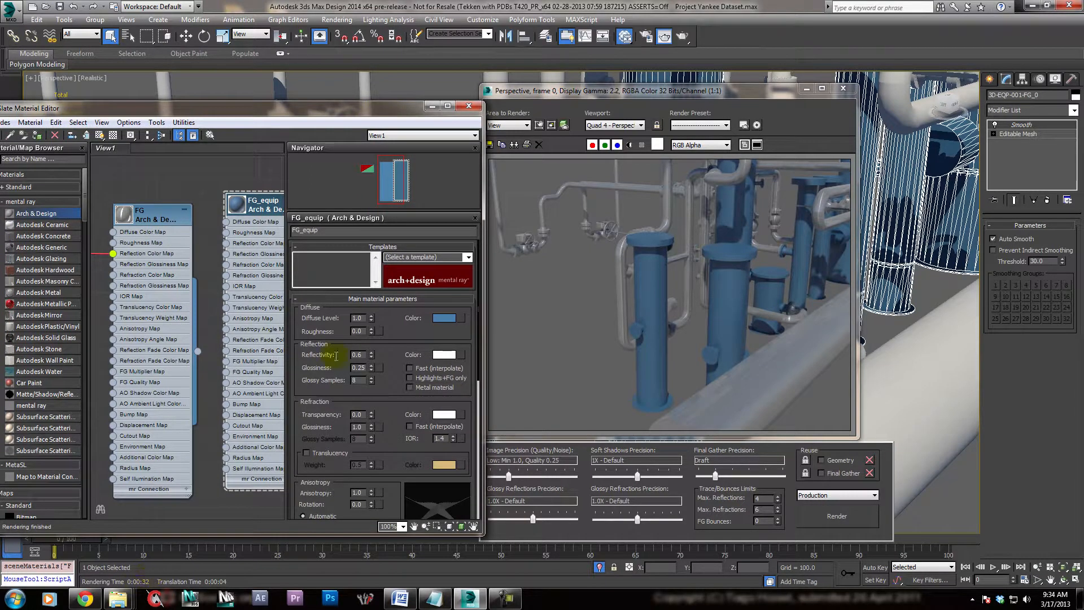
{"action": "left_click", "coordinate": [432, 106]}
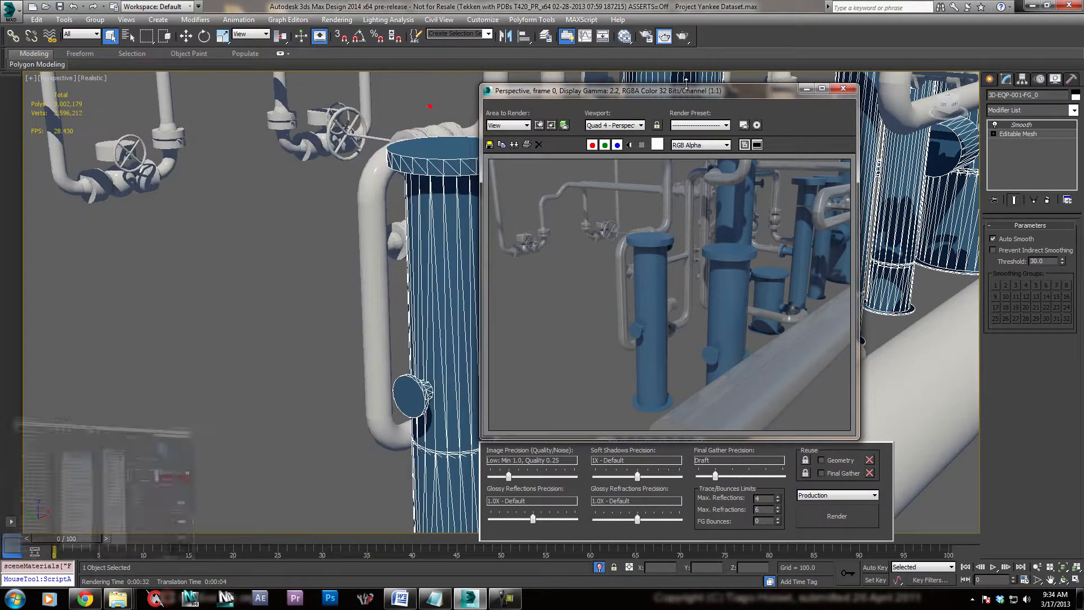
{"action": "left_click", "coordinate": [808, 94]}
- End the isolation of the FG pipes and equipment to bring back the rest of the platform
{"action": "middle_click_drag", "start_coordinate": [700, 322], "coordinate": [618, 351]}
{"action": "scroll", "coordinate": [619, 353], "scroll_direction": "down", "scroll_amount": 5}
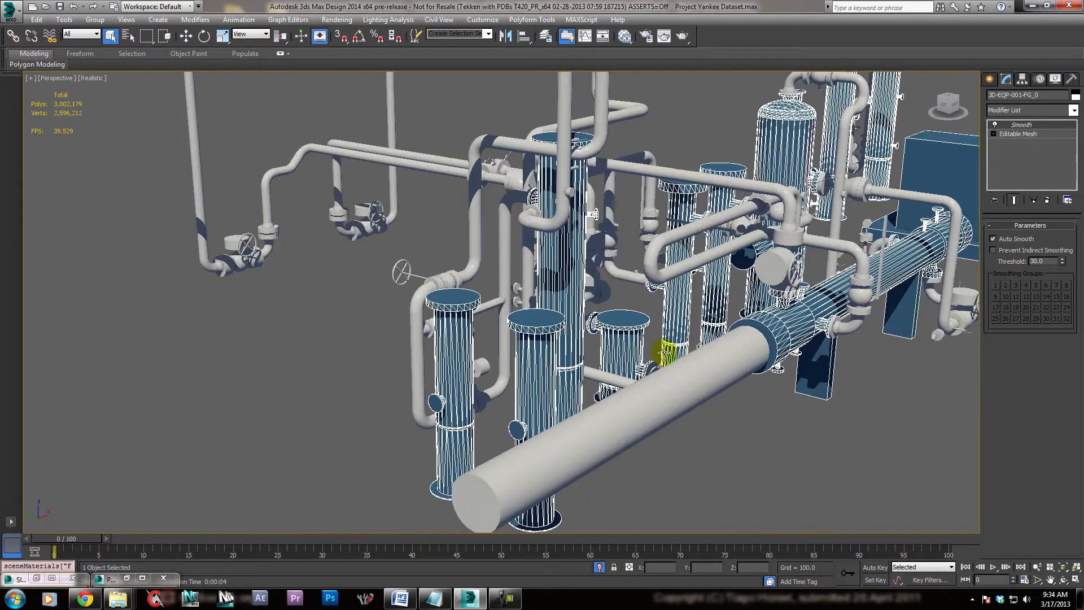
{"action": "middle_click_drag", "start_coordinate": [770, 330], "coordinate": [624, 387], "text": "alt"}
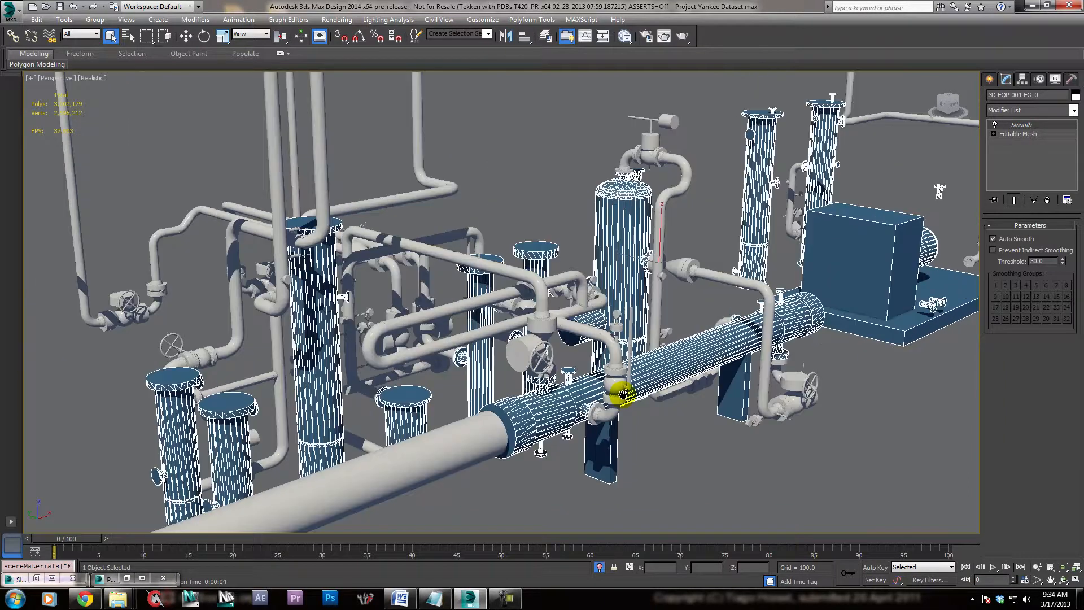
{"action": "scroll", "coordinate": [620, 391], "scroll_direction": "up", "scroll_amount": 5}
{"action": "middle_click_drag", "start_coordinate": [618, 333], "coordinate": [721, 371], "text": "alt"}
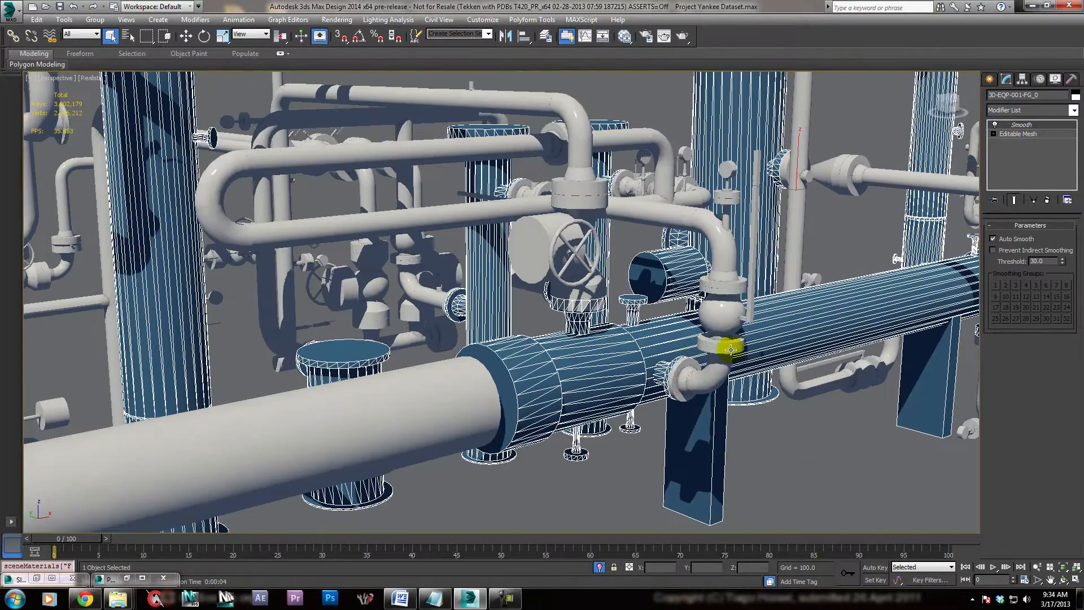
{"action": "right_click", "coordinate": [615, 469]}
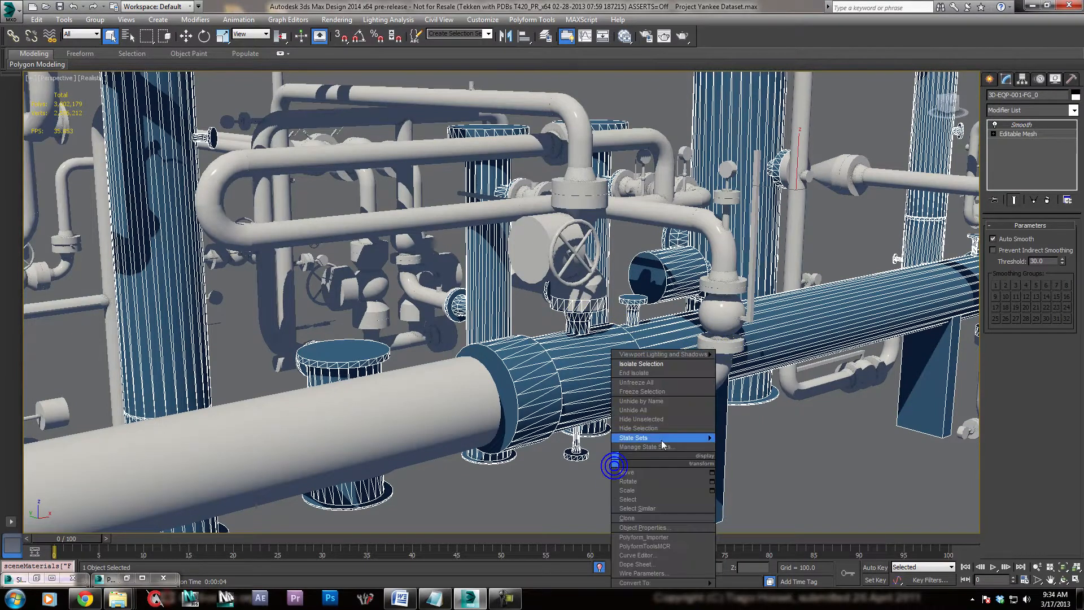
{"action": "left_click", "coordinate": [636, 367]}
- Identify the yellow handrails along the deck and stairs by selecting them, and clear the selection
{"action": "mouse_move", "coordinate": [576, 339]}
{"action": "middle_mouse_down", "text": "alt"}
{"action": "mouse_move", "coordinate": [582, 292]}
{"action": "mouse_move", "coordinate": [595, 339]}
{"action": "middle_mouse_up", "text": "alt"}
{"action": "scroll", "coordinate": [523, 327], "scroll_direction": "down", "scroll_amount": 5}
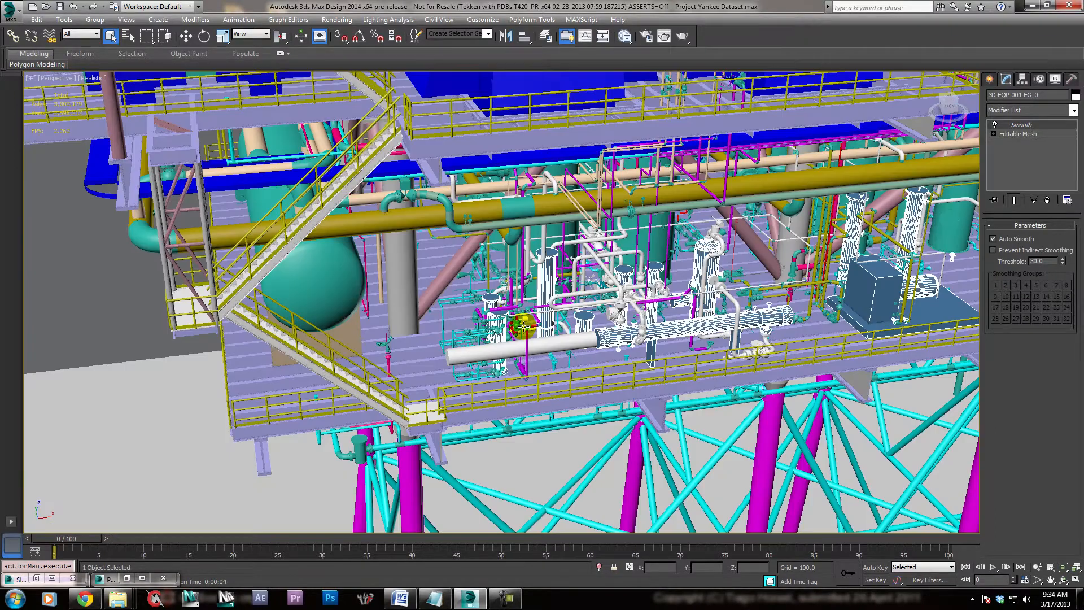
{"action": "scroll", "coordinate": [477, 324], "scroll_direction": "up", "scroll_amount": 5}
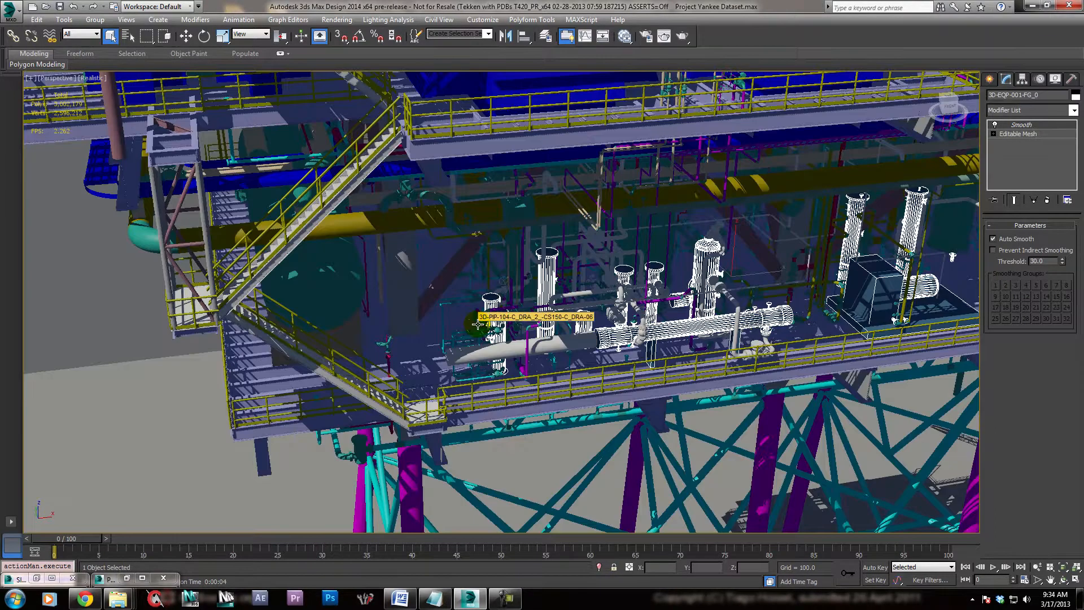
{"action": "scroll", "coordinate": [472, 326], "scroll_direction": "down", "scroll_amount": 5}
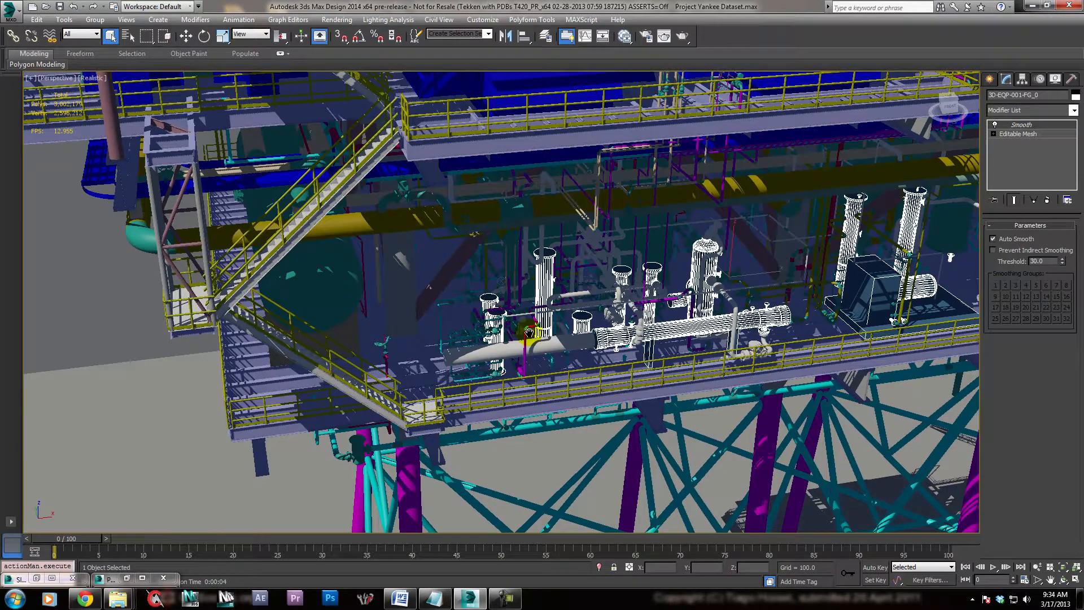
{"action": "scroll", "coordinate": [486, 328], "scroll_direction": "up", "scroll_amount": 3}
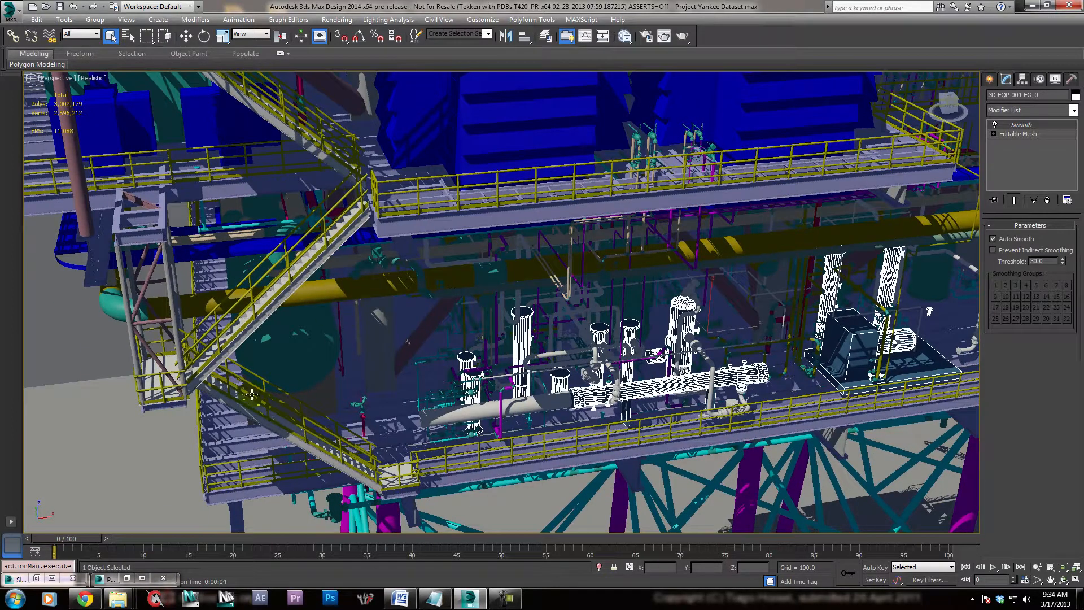
{"action": "middle_click_drag", "start_coordinate": [511, 470], "coordinate": [496, 439], "text": "alt"}
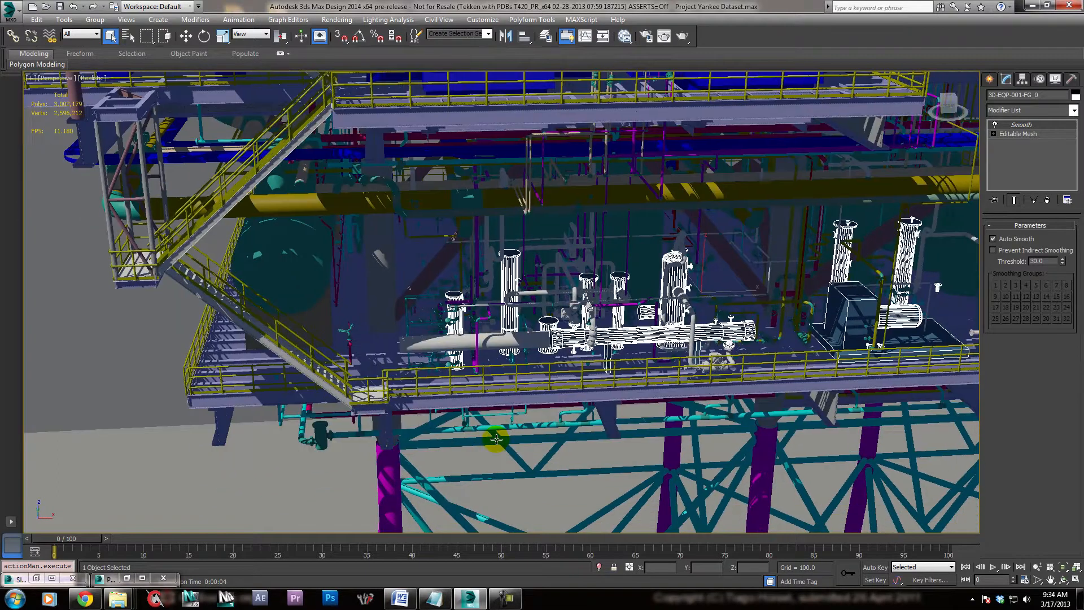
{"action": "left_click", "coordinate": [415, 378]}
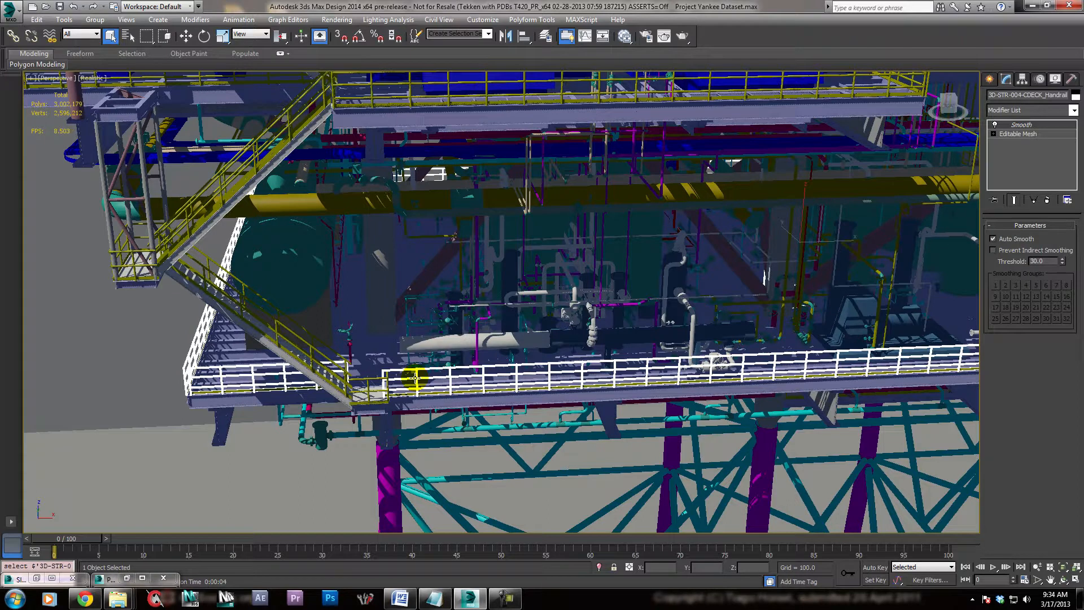
{"action": "left_click", "coordinate": [368, 383], "text": "ctrl"}
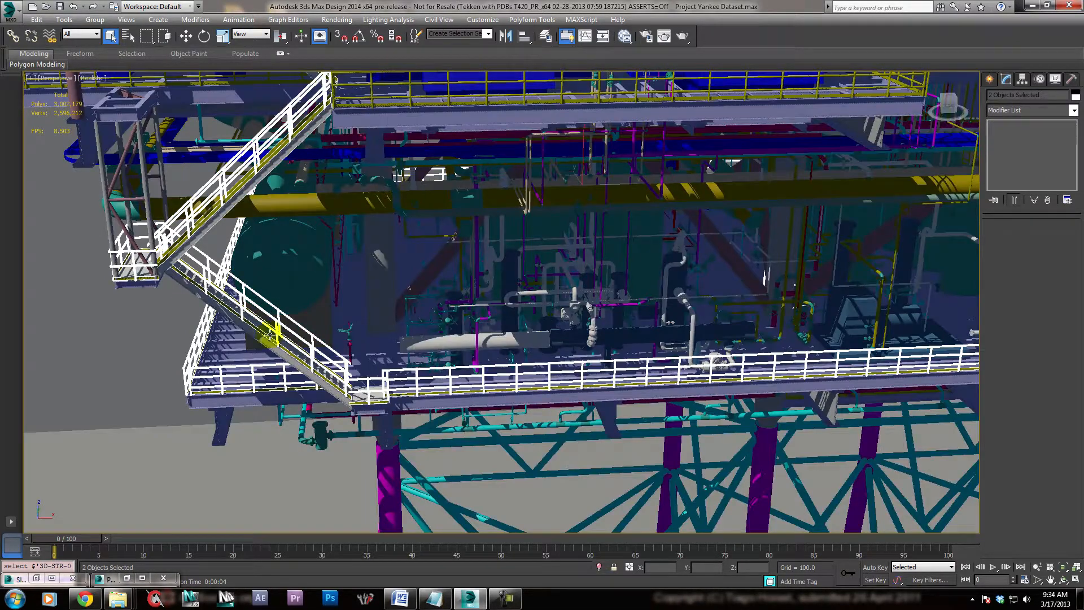
{"action": "left_click", "coordinate": [136, 368]}
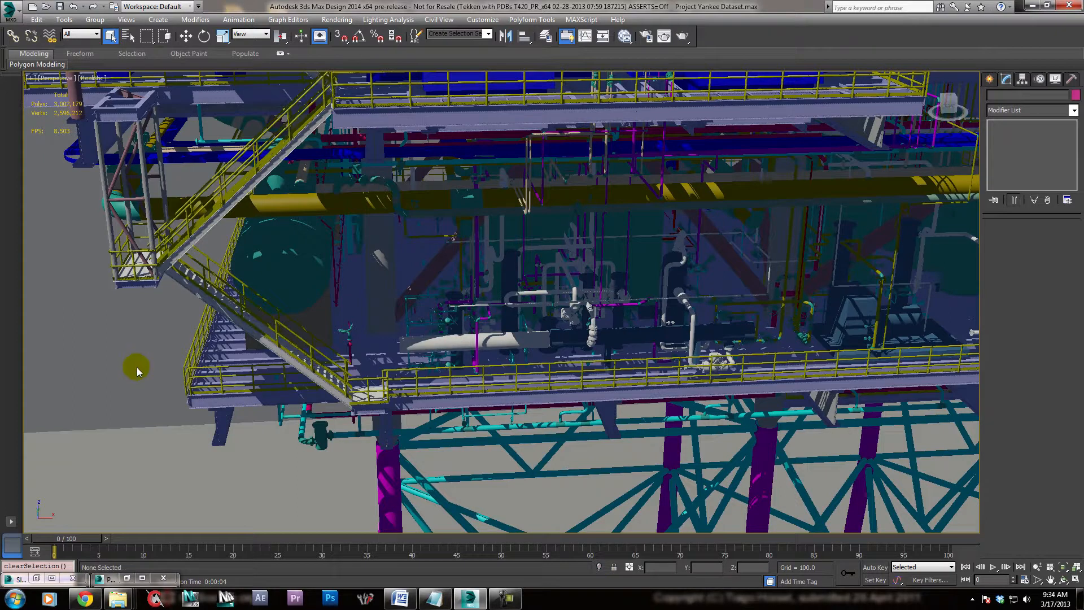
- Select all handrail objects in the scene by filtering the object names with "*handr*"
{"action": "key", "text": "h"}
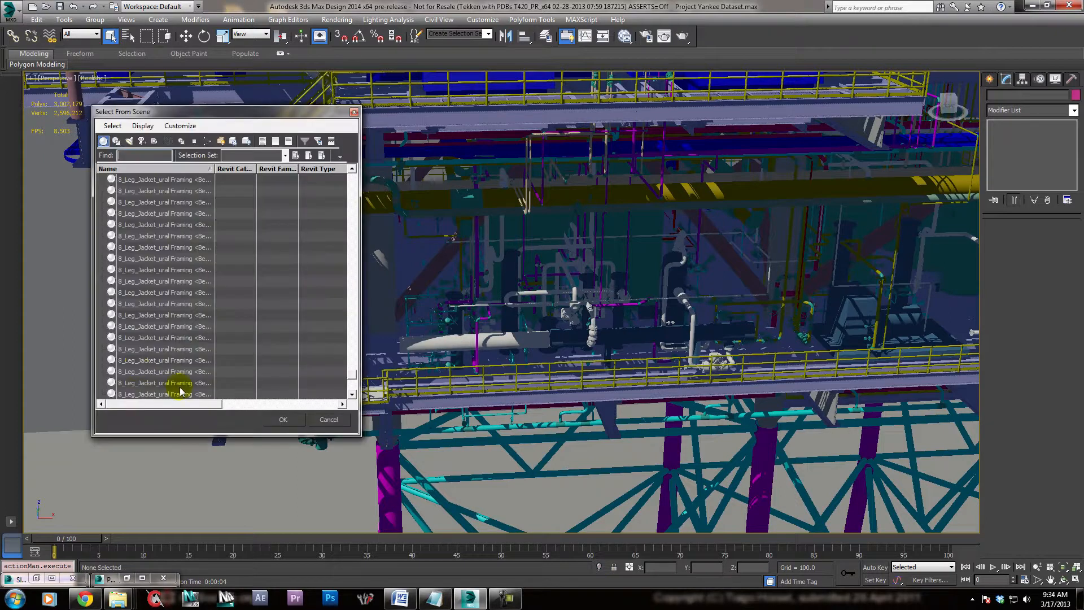
{"action": "left_click", "coordinate": [145, 155]}
{"action": "type", "text": "*handr*"}
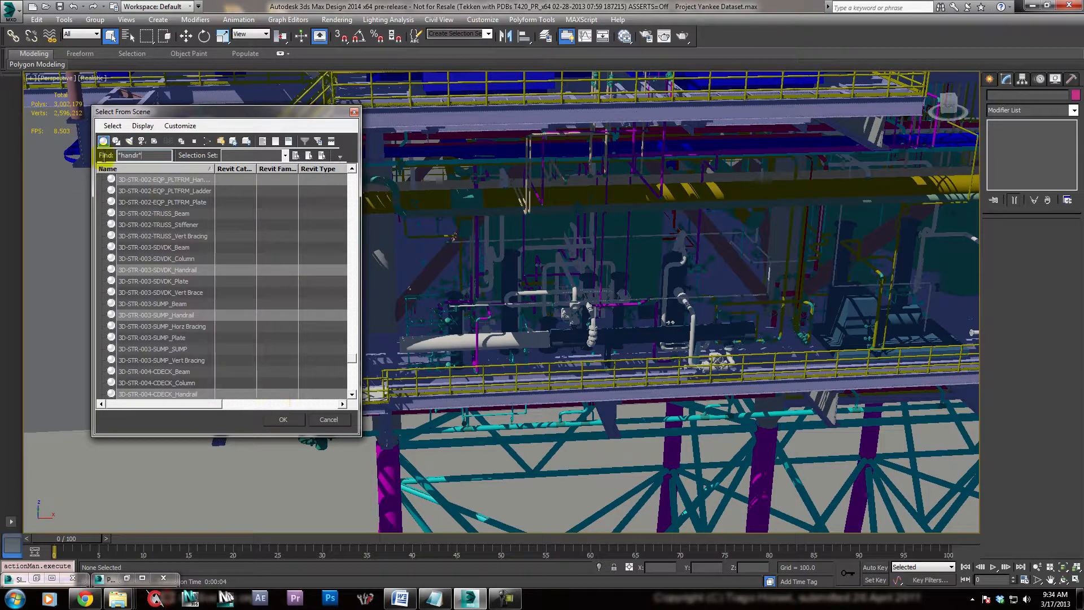
{"action": "left_click", "coordinate": [284, 420]}
{"action": "middle_click_drag", "start_coordinate": [501, 289], "coordinate": [452, 341]}
{"action": "scroll", "coordinate": [417, 368], "scroll_direction": "down", "scroll_amount": 4}
{"action": "scroll", "coordinate": [431, 369], "scroll_direction": "up", "scroll_amount": 4}
{"action": "scroll", "coordinate": [453, 341], "scroll_direction": "down", "scroll_amount": 3}
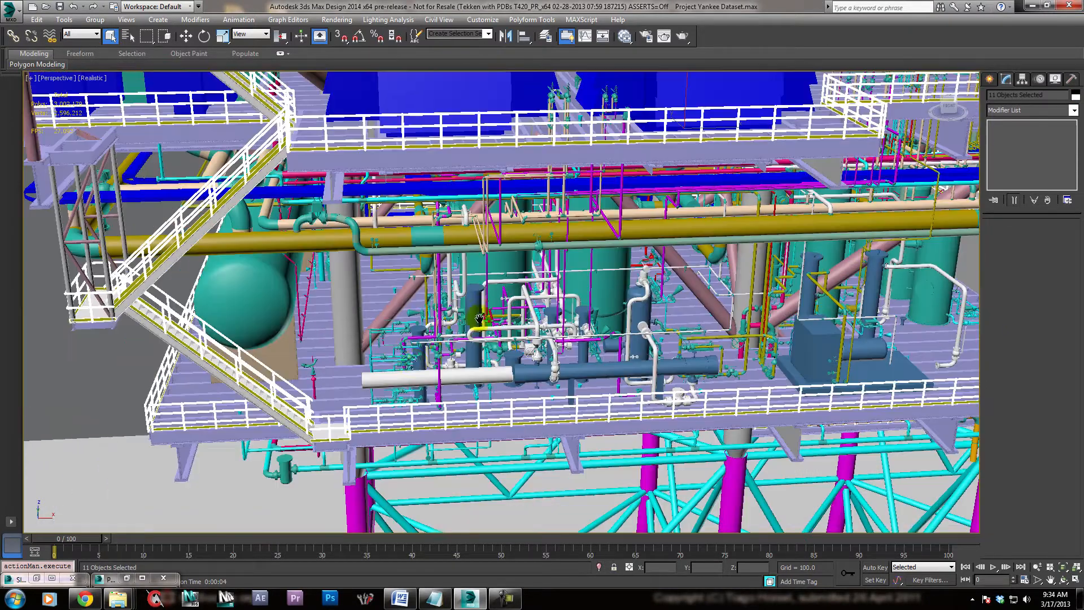
- Duplicate the FG_equip Arch & Design material and name the copy Handrail
{"action": "key", "text": "m"}
{"action": "middle_click_drag", "start_coordinate": [267, 269], "coordinate": [145, 305]}
{"action": "left_click_drag", "start_coordinate": [116, 275], "coordinate": [249, 263], "text": "shift"}
{"action": "double_click", "coordinate": [249, 263]}
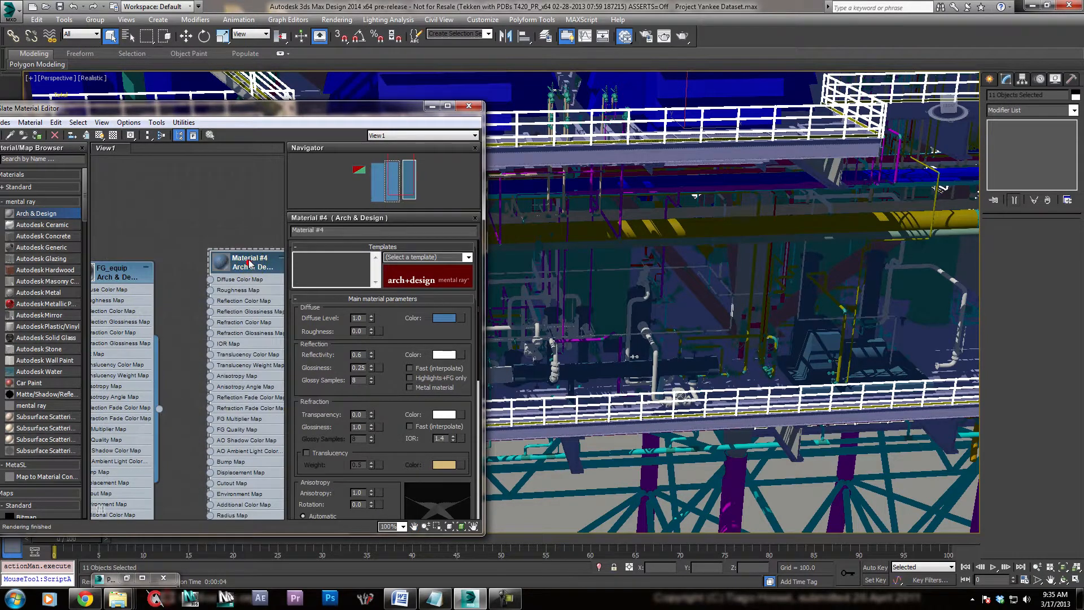
{"action": "left_click", "coordinate": [339, 230]}
{"action": "type", "text": "Handrail"}
{"action": "key", "text": "Return"}
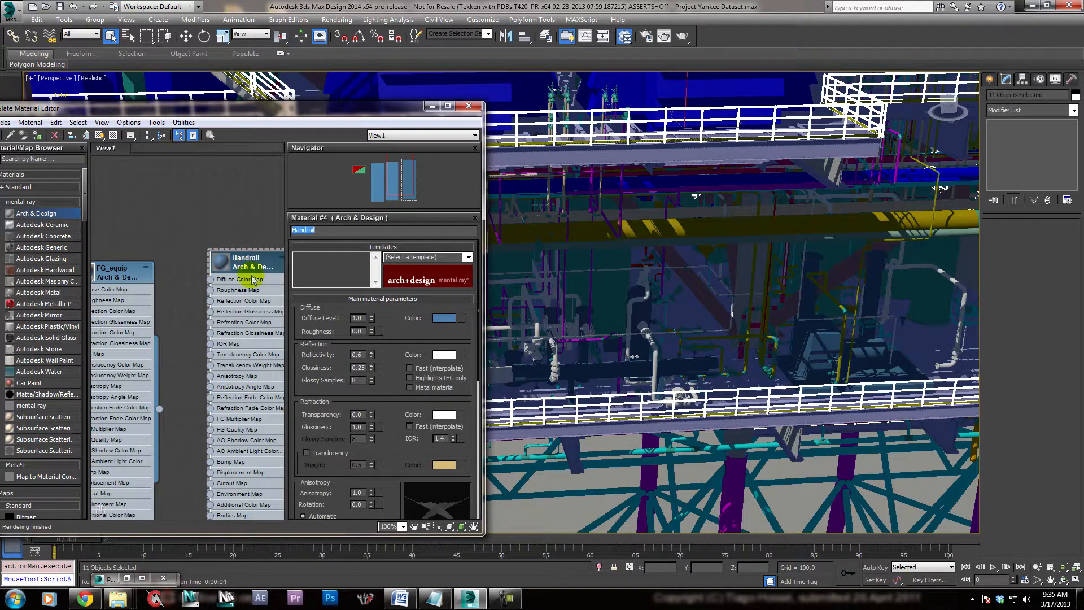
- Enlarge the Handrail material's preview and set its diffuse color to yellow-orange with red 0.803, green 0.532 and blue 0.046
{"action": "left_click", "coordinate": [219, 265]}
{"action": "right_click", "coordinate": [219, 265]}
{"action": "left_click", "coordinate": [187, 262]}
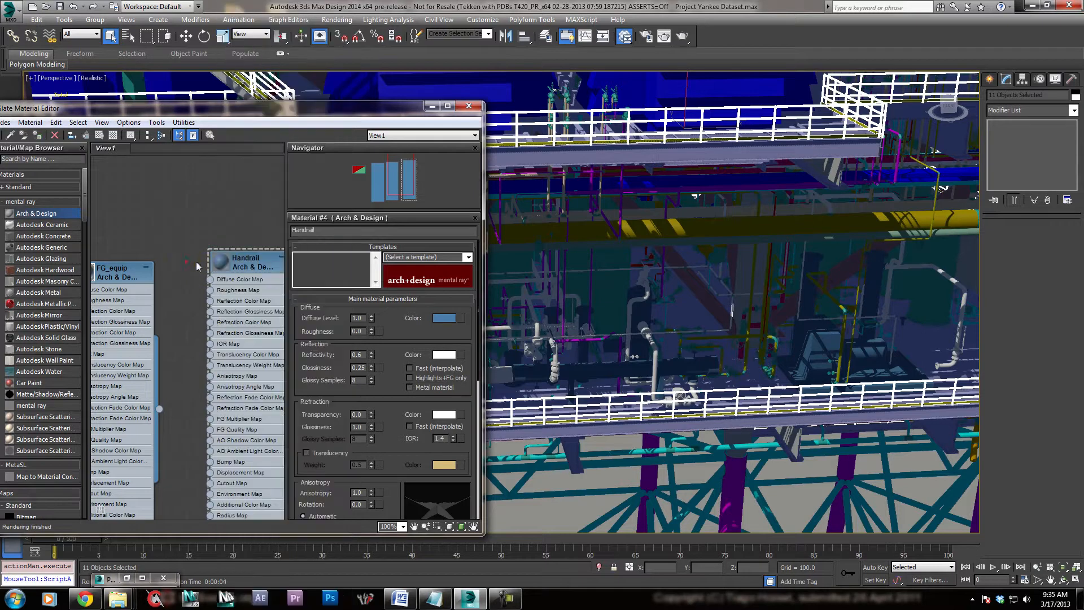
{"action": "double_click", "coordinate": [226, 262]}
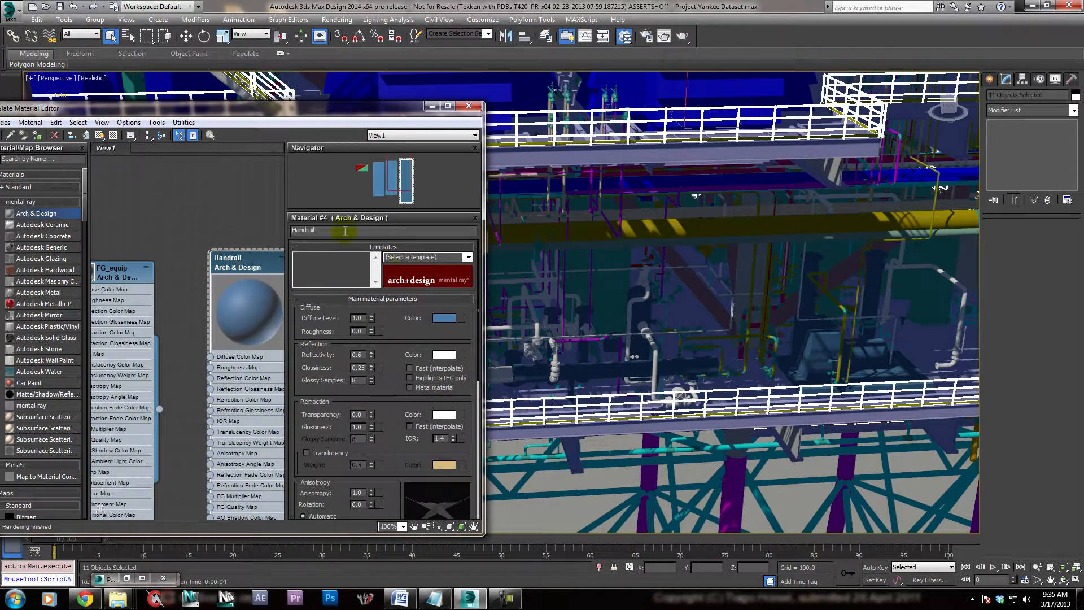
{"action": "left_click", "coordinate": [449, 319]}
{"action": "left_click_drag", "start_coordinate": [241, 101], "coordinate": [237, 89]}
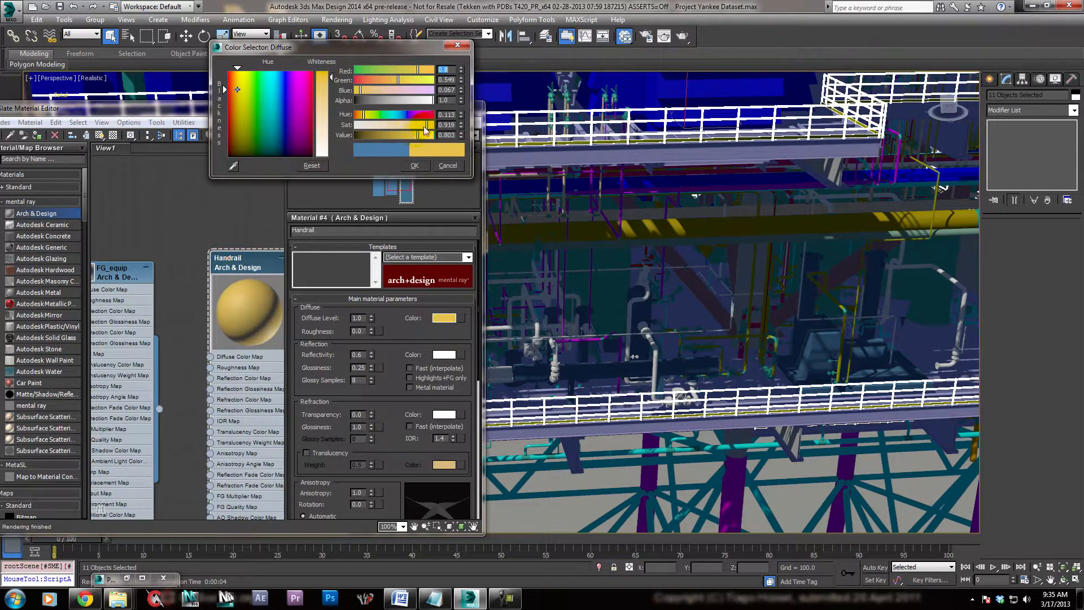
{"action": "left_click_drag", "start_coordinate": [428, 130], "coordinate": [430, 130]}
{"action": "left_click_drag", "start_coordinate": [403, 80], "coordinate": [397, 88]}
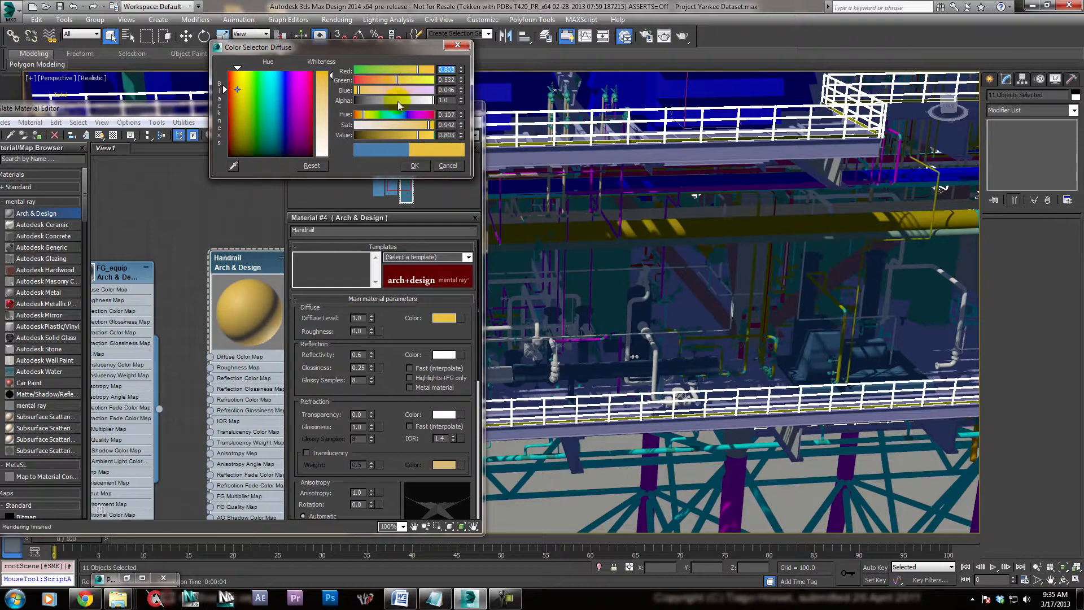
{"action": "left_click", "coordinate": [416, 165]}
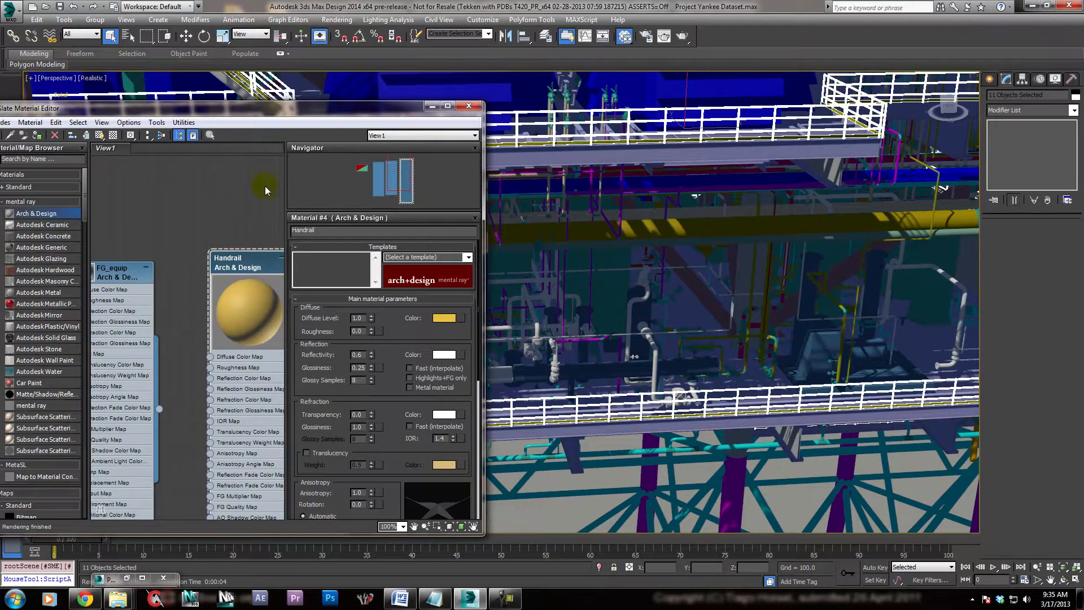
- Set the Handrail material's reflection glossiness to 0.4 and assign the material to the selected handrails
{"action": "left_click_drag", "start_coordinate": [252, 261], "coordinate": [241, 249]}
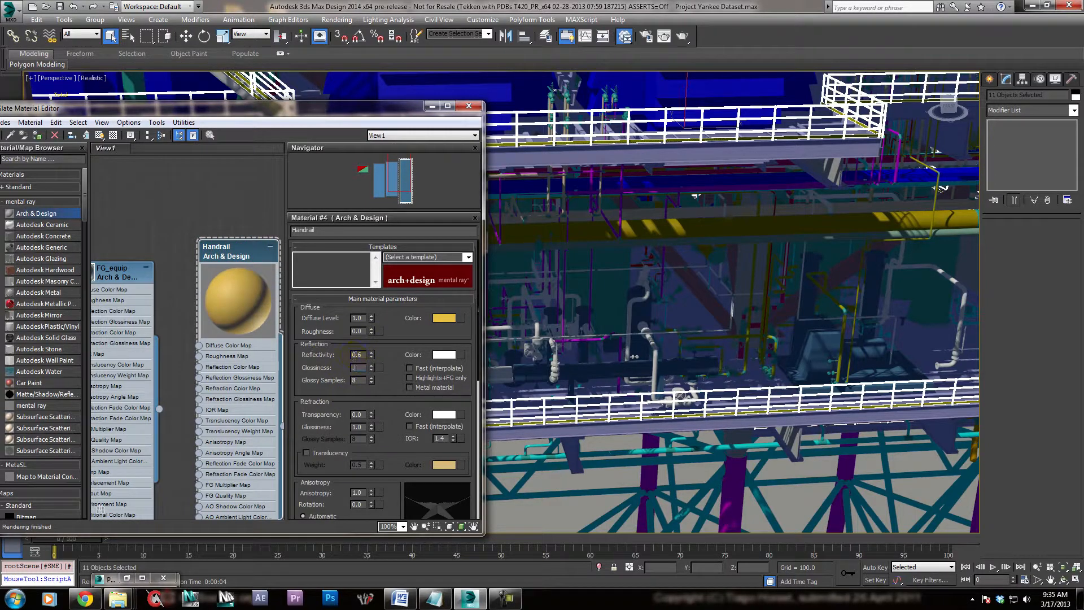
{"action": "key", "text": "Return"}
{"action": "left_click_drag", "start_coordinate": [211, 111], "coordinate": [322, 147]}
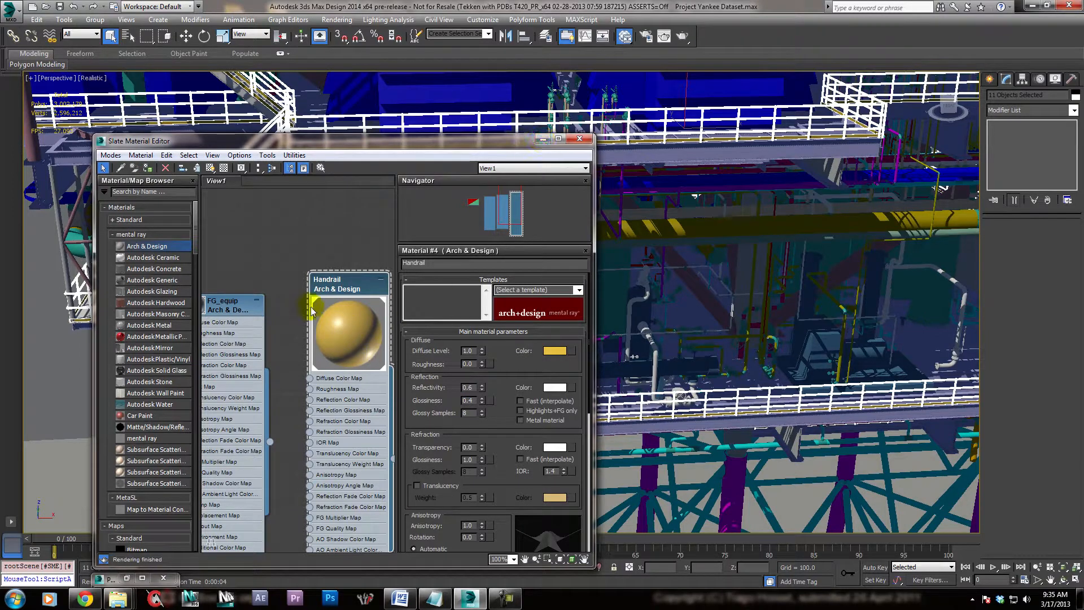
{"action": "left_click_drag", "start_coordinate": [491, 147], "coordinate": [337, 92]}
- Identify the deck's structural beam object, and select all beam objects by filtering the names with "*beam*"
{"action": "middle_click_drag", "start_coordinate": [814, 190], "coordinate": [692, 172], "text": "alt"}
{"action": "left_click", "coordinate": [686, 176]}
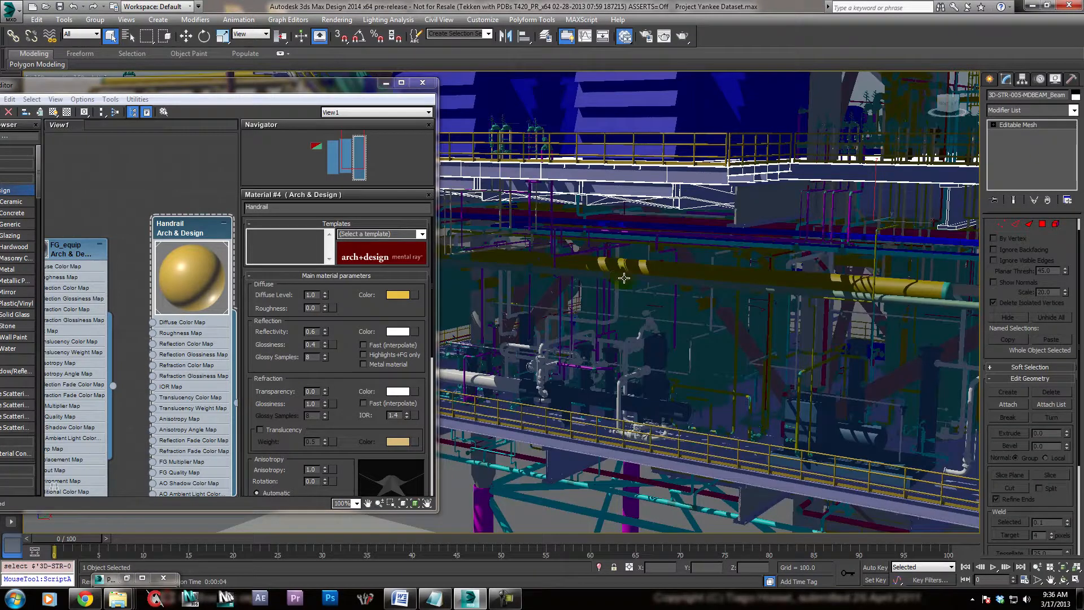
{"action": "key", "text": "h"}
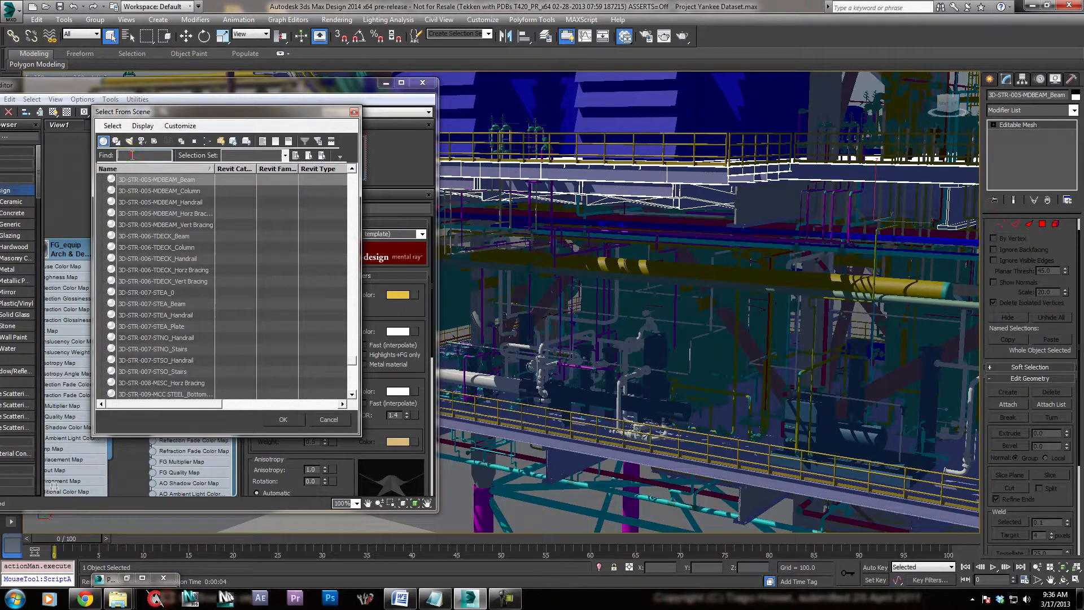
{"action": "type", "text": "*b"}
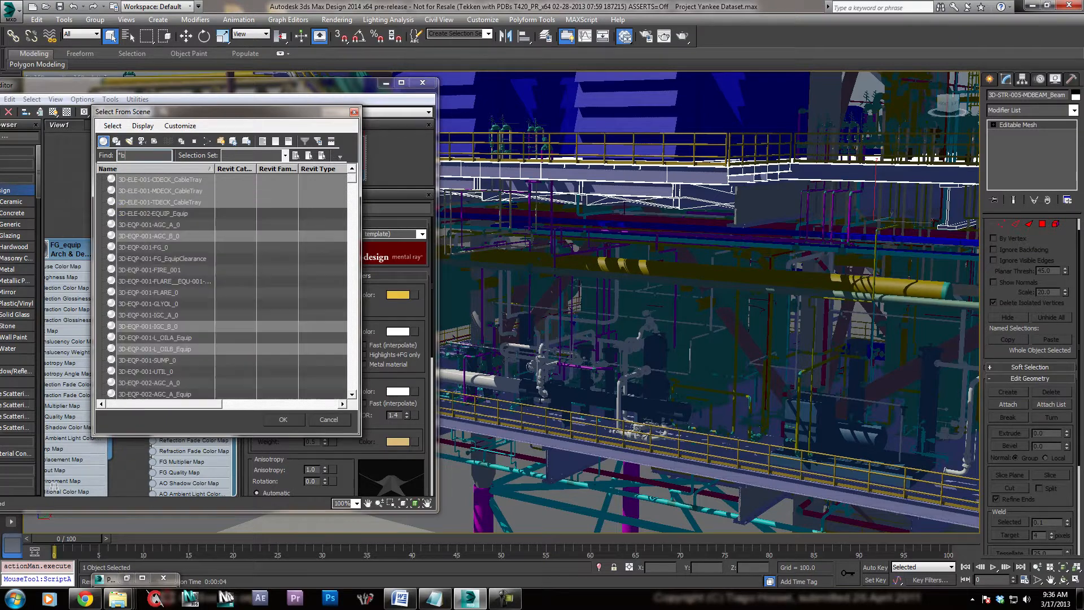
{"action": "type", "text": "eam*"}
{"action": "key", "text": "Return"}
{"action": "middle_click_drag", "start_coordinate": [629, 363], "coordinate": [729, 328]}
{"action": "middle_click_drag", "start_coordinate": [579, 387], "coordinate": [710, 445], "text": "alt"}
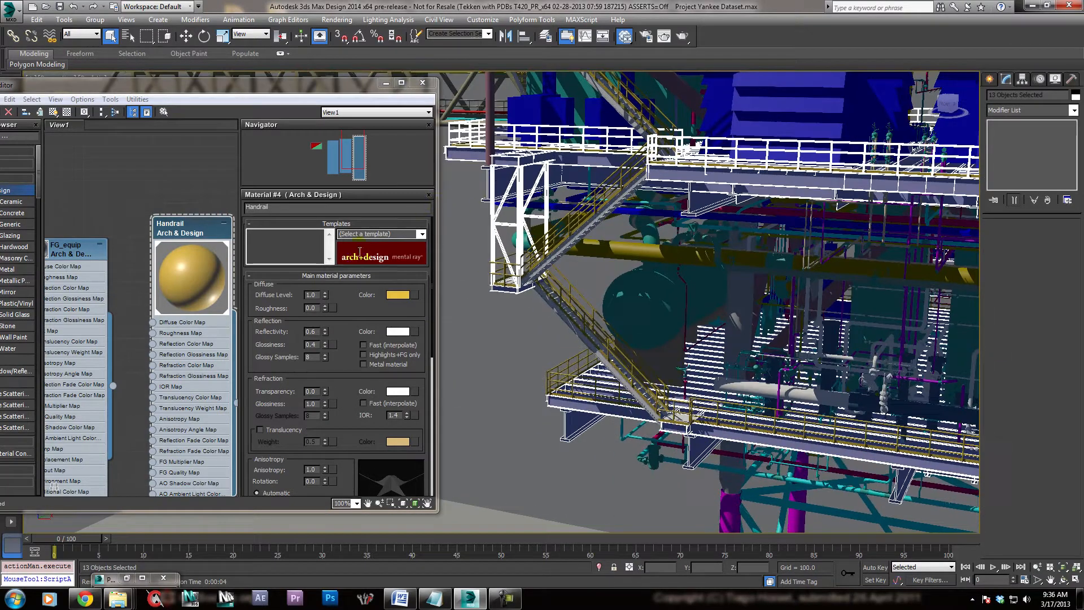
- Duplicate the Handrail material and set the copy's diffuse color to white (1.0, 1.0, 1.0)
{"action": "left_click_drag", "start_coordinate": [181, 221], "coordinate": [169, 302]}
{"action": "mouse_move", "coordinate": [169, 302]}
{"action": "middle_mouse_down"}
{"action": "mouse_move", "coordinate": [159, 273]}
{"action": "mouse_move", "coordinate": [177, 251]}
{"action": "mouse_move", "coordinate": [89, 220]}
{"action": "mouse_move", "coordinate": [86, 207]}
{"action": "middle_mouse_up"}
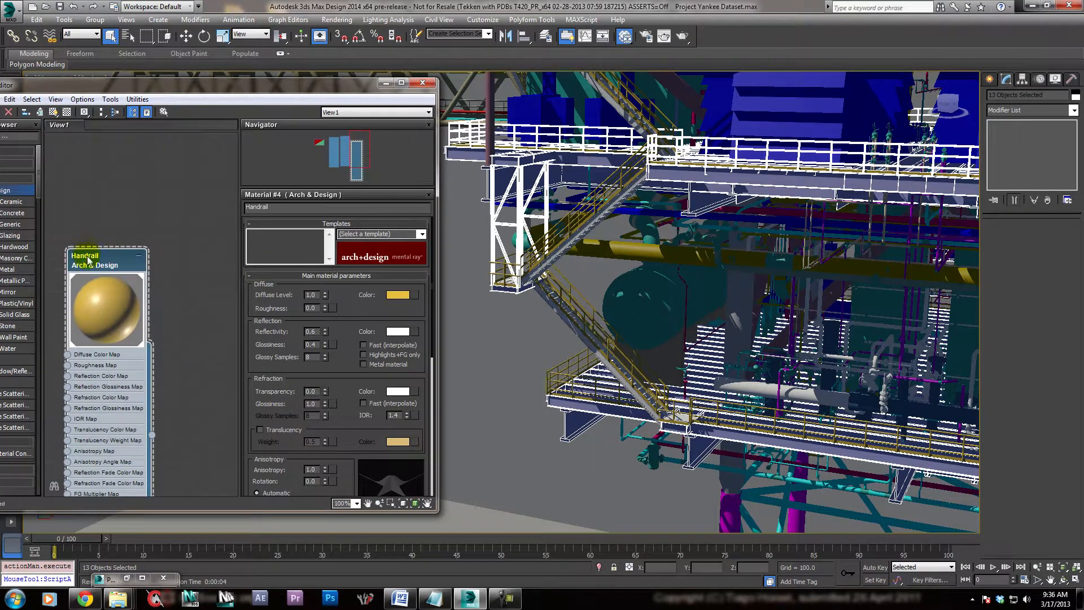
{"action": "left_click_drag", "start_coordinate": [87, 250], "coordinate": [188, 234], "text": "shift"}
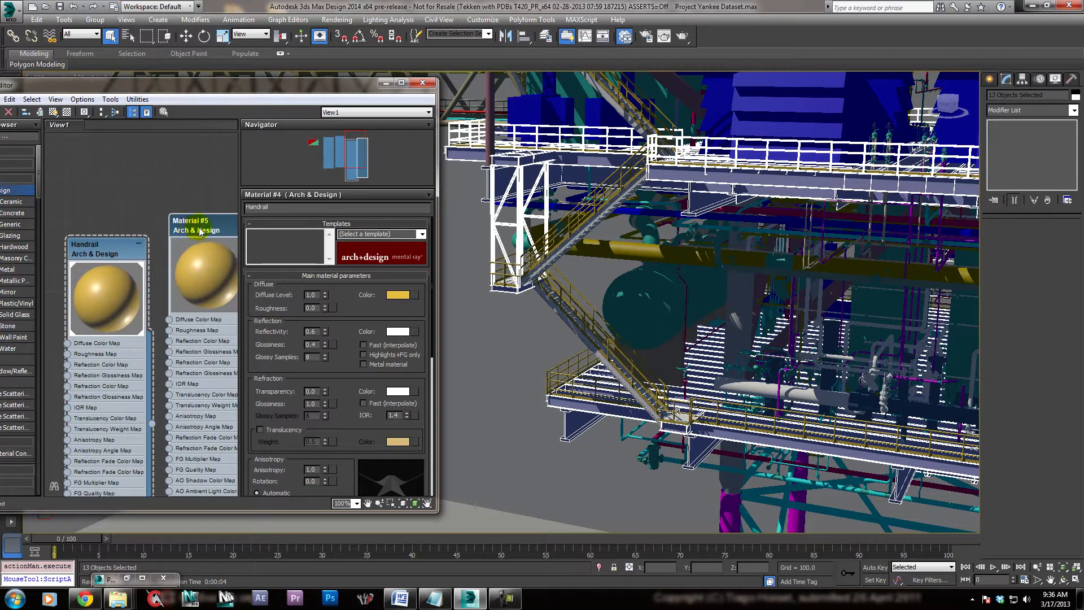
{"action": "double_click", "coordinate": [192, 230]}
{"action": "left_click", "coordinate": [397, 295]}
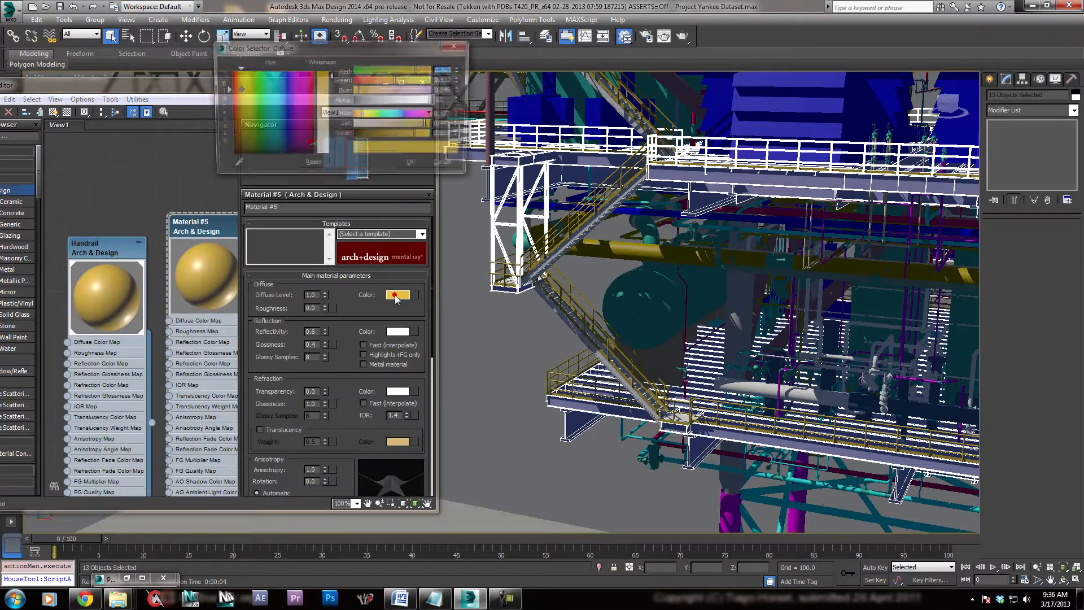
{"action": "left_click_drag", "start_coordinate": [326, 139], "coordinate": [325, 158]}
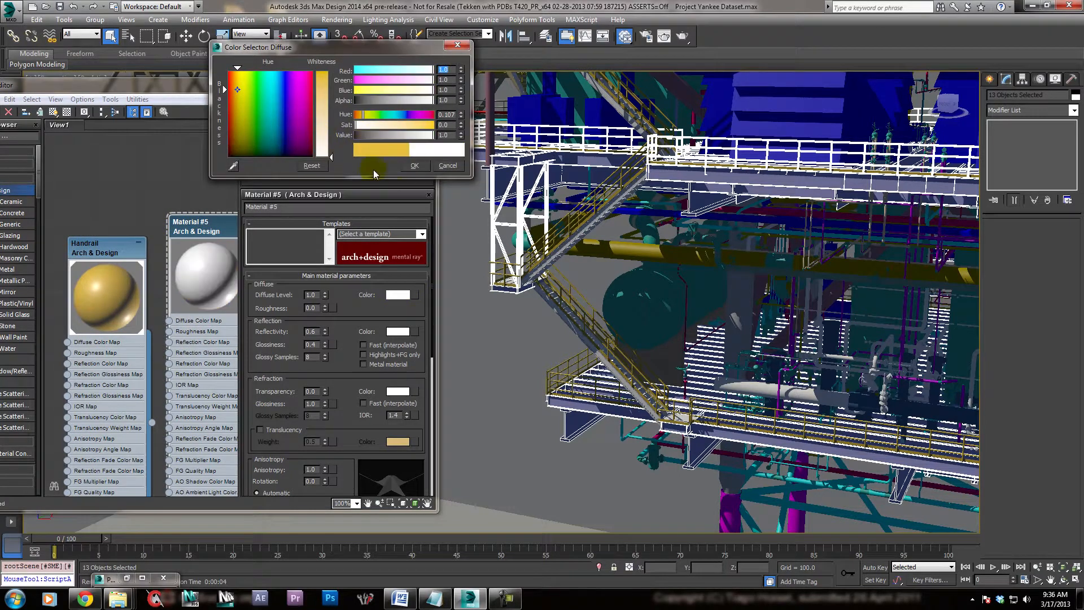
{"action": "left_click", "coordinate": [413, 168]}
- Assign the new white Arch & Design material to the selected beams
{"action": "left_click_drag", "start_coordinate": [186, 220], "coordinate": [187, 208]}
{"action": "left_click_drag", "start_coordinate": [172, 92], "coordinate": [248, 93]}
{"action": "left_click", "coordinate": [67, 114]}
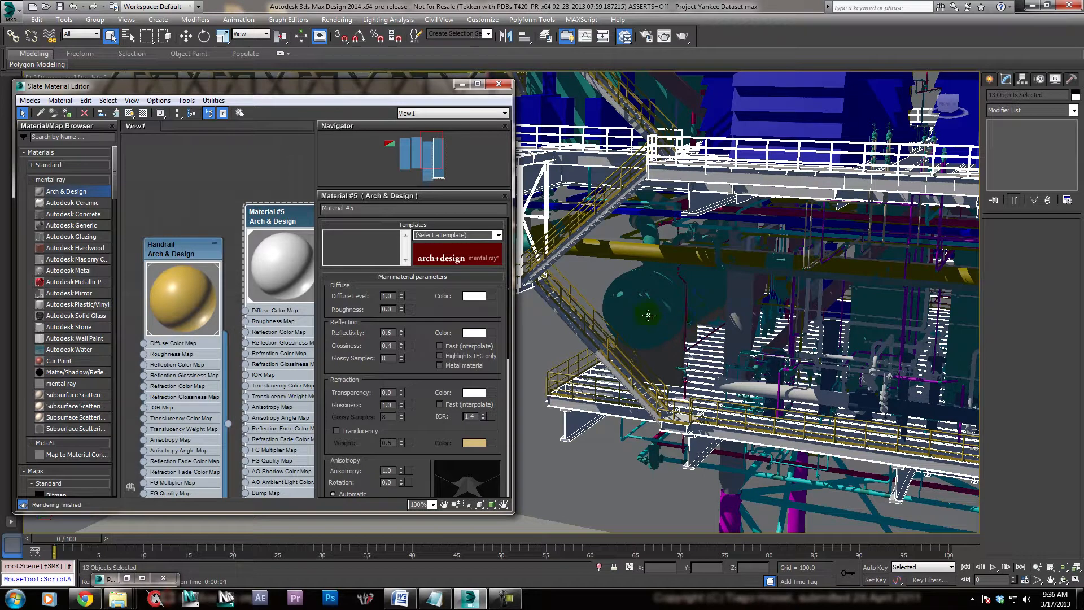
- Identify the stairs object between the decks, and select all stairs by filtering the names with "*sta*"
{"action": "left_click", "coordinate": [570, 328]}
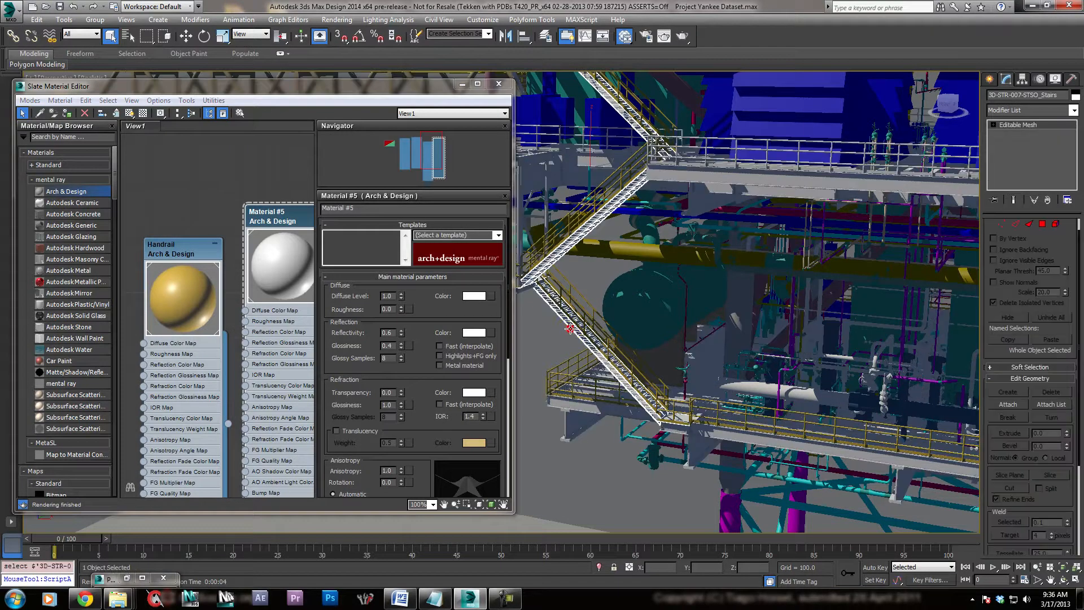
{"action": "key", "text": "h"}
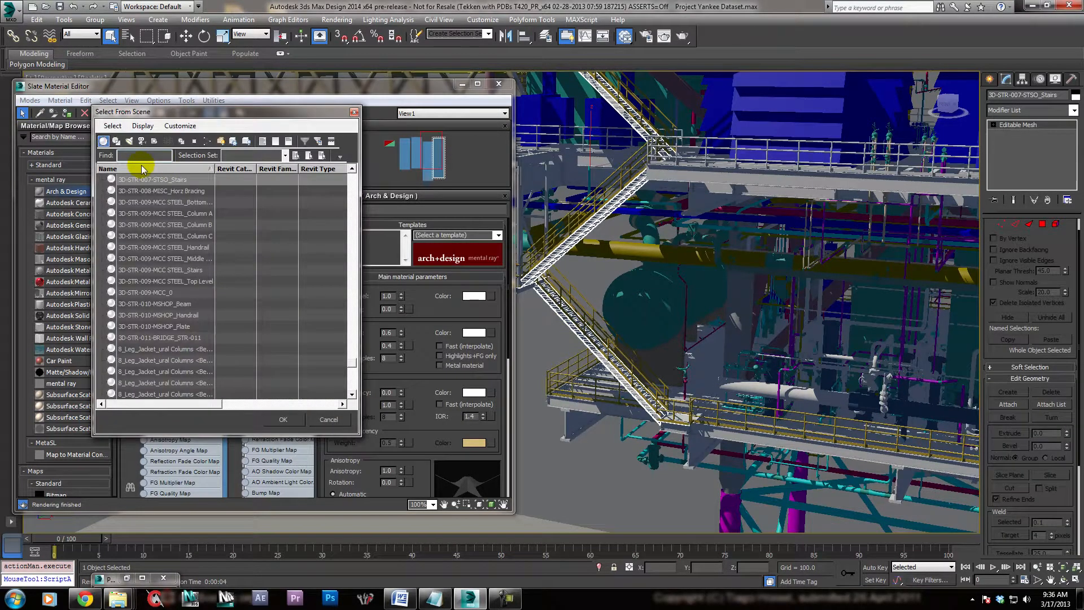
{"action": "type", "text": "*sta*"}
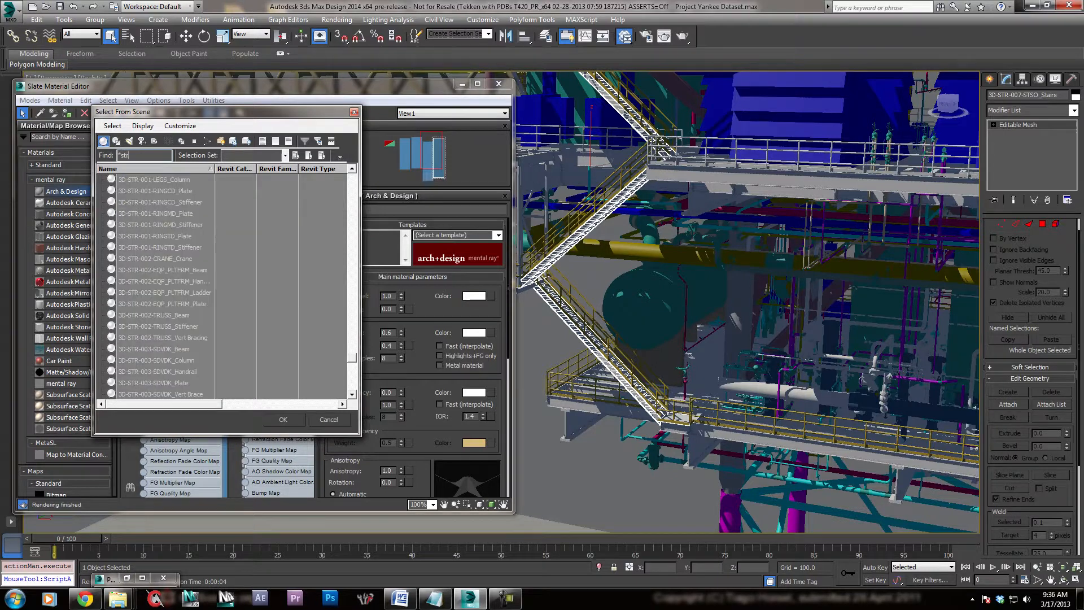
{"action": "key", "text": "Return"}
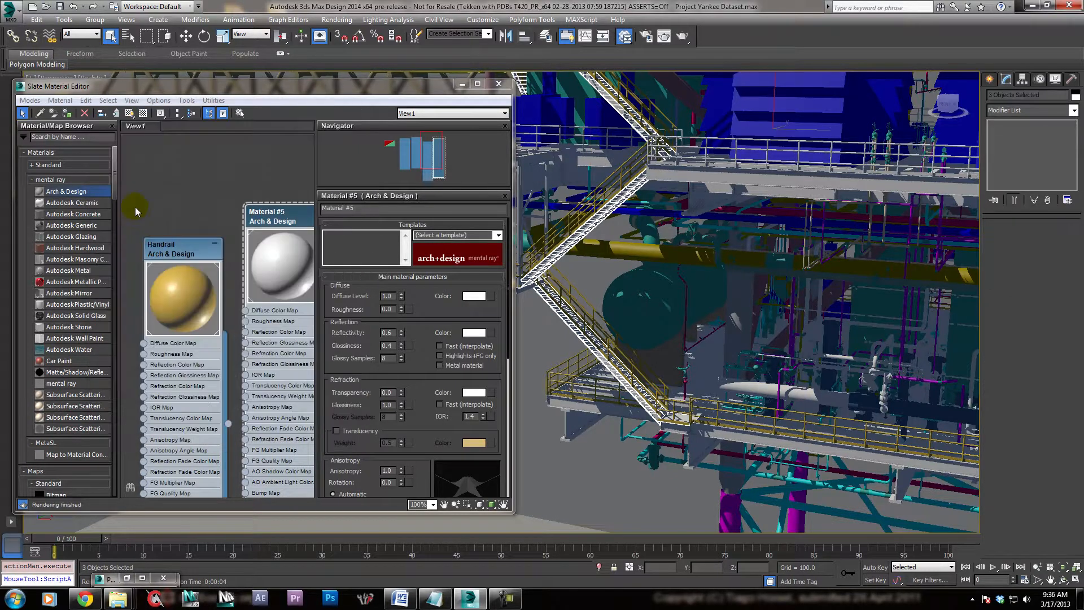
- Isolate the selected stairs and assign the white material to them
{"action": "right_click", "coordinate": [661, 255]}
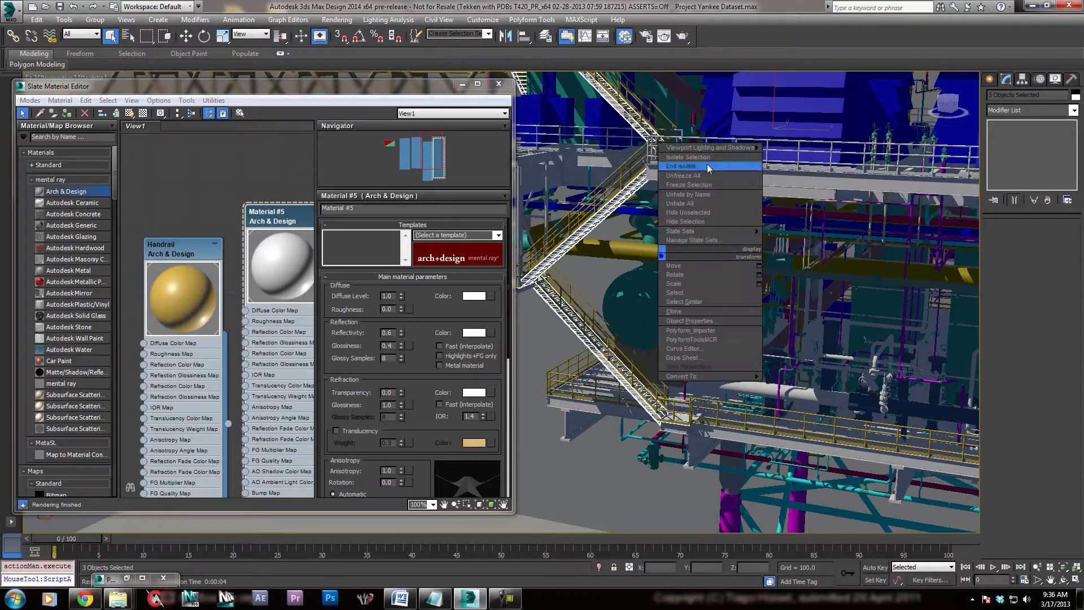
{"action": "left_click", "coordinate": [703, 161]}
{"action": "scroll", "coordinate": [719, 296], "scroll_direction": "down", "scroll_amount": 5}
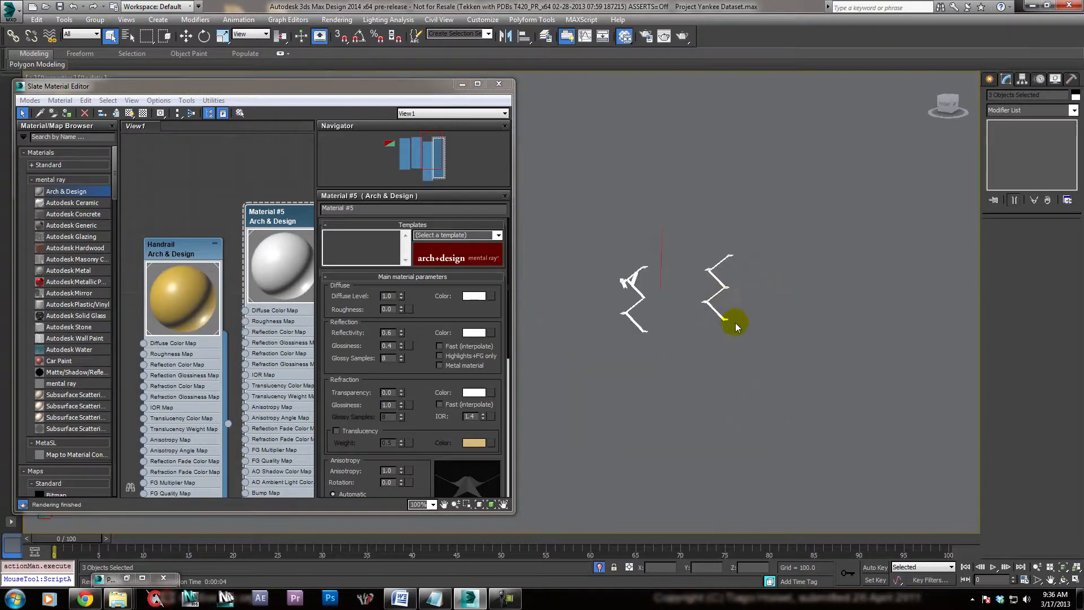
{"action": "left_click", "coordinate": [797, 397]}
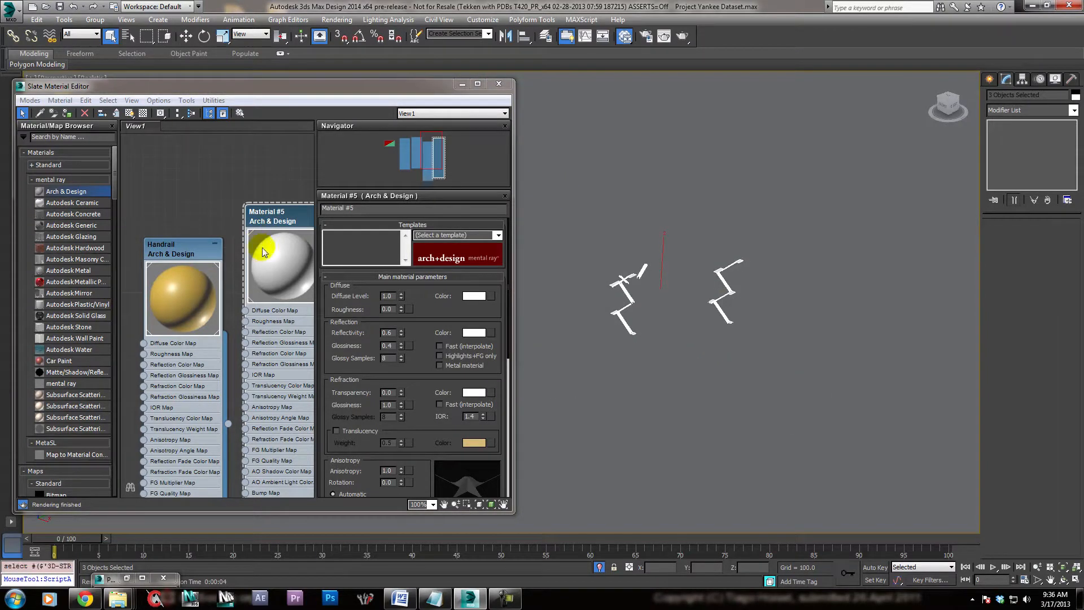
{"action": "left_click", "coordinate": [67, 114]}
- Rename the white Arch & Design material as Steel
{"action": "left_click", "coordinate": [372, 212]}
{"action": "left_click_drag", "start_coordinate": [370, 209], "coordinate": [325, 209]}
{"action": "type", "text": "Steel"}
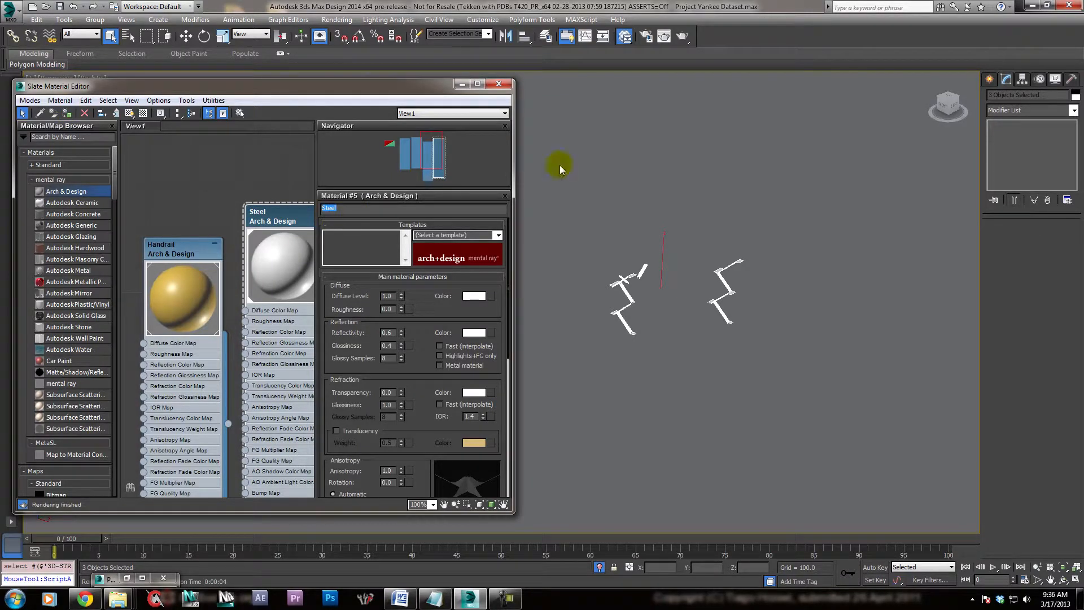
{"action": "left_click", "coordinate": [204, 261]}
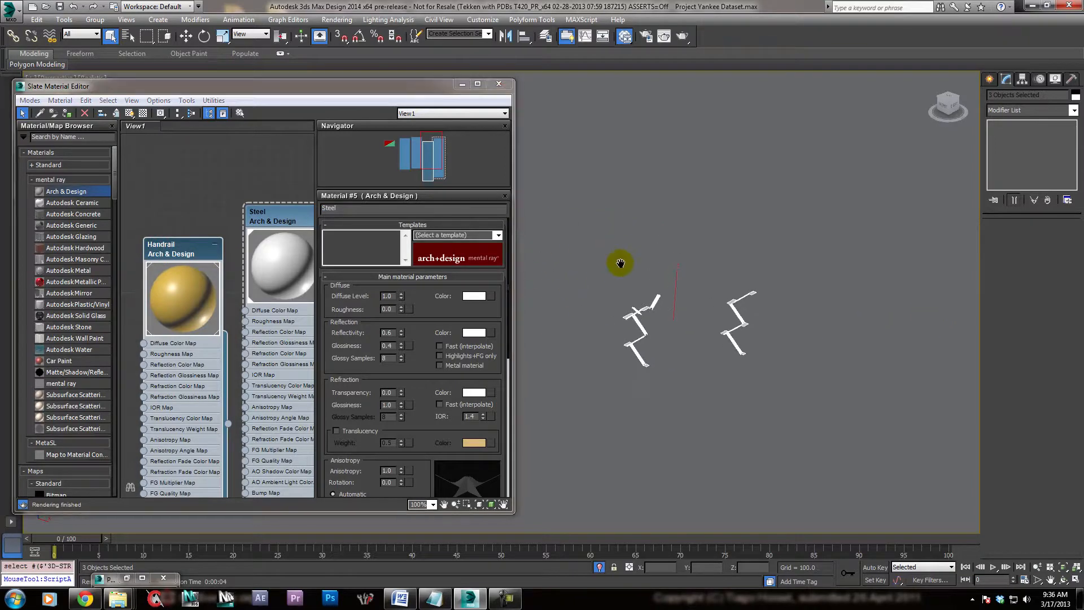
- End the isolation of the stairs to bring back the rest of the platform
{"action": "scroll", "coordinate": [642, 274], "scroll_direction": "up", "scroll_amount": 3}
{"action": "middle_click_drag", "start_coordinate": [725, 302], "coordinate": [648, 243]}
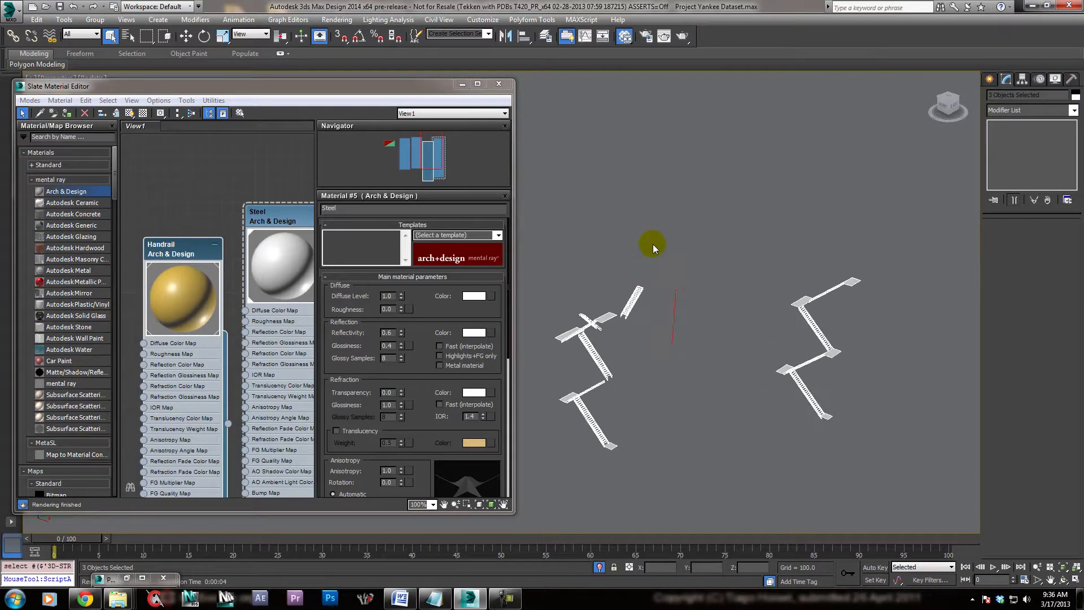
{"action": "right_click", "coordinate": [649, 245]}
{"action": "left_click", "coordinate": [700, 157]}
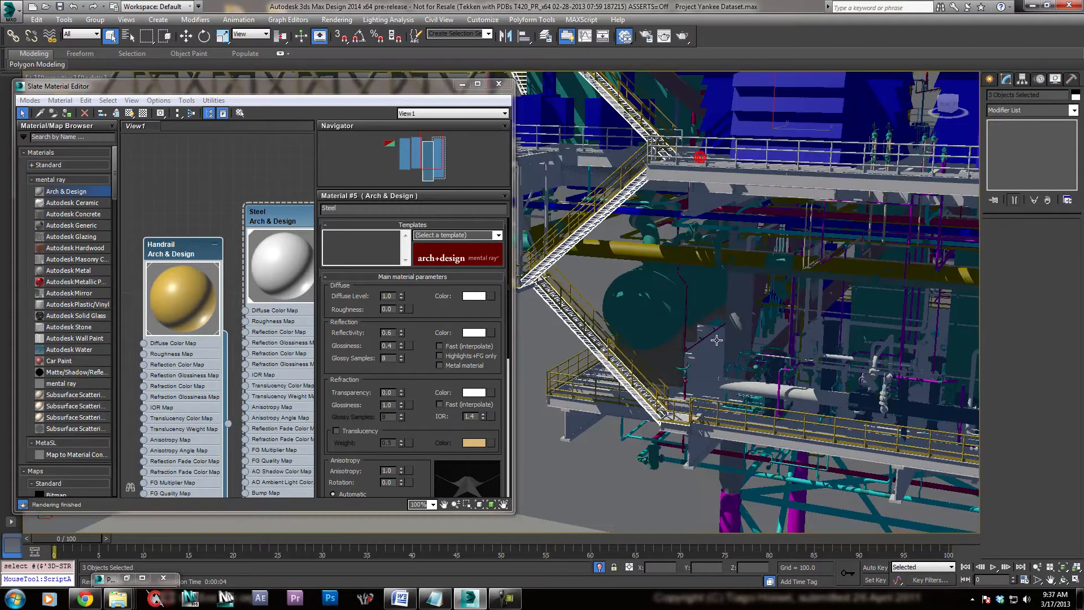
- Examine the platform's decks, stairs and handrails from several sides and distances to review the assigned materials
{"action": "middle_click_drag", "start_coordinate": [688, 331], "coordinate": [712, 341], "text": "alt"}
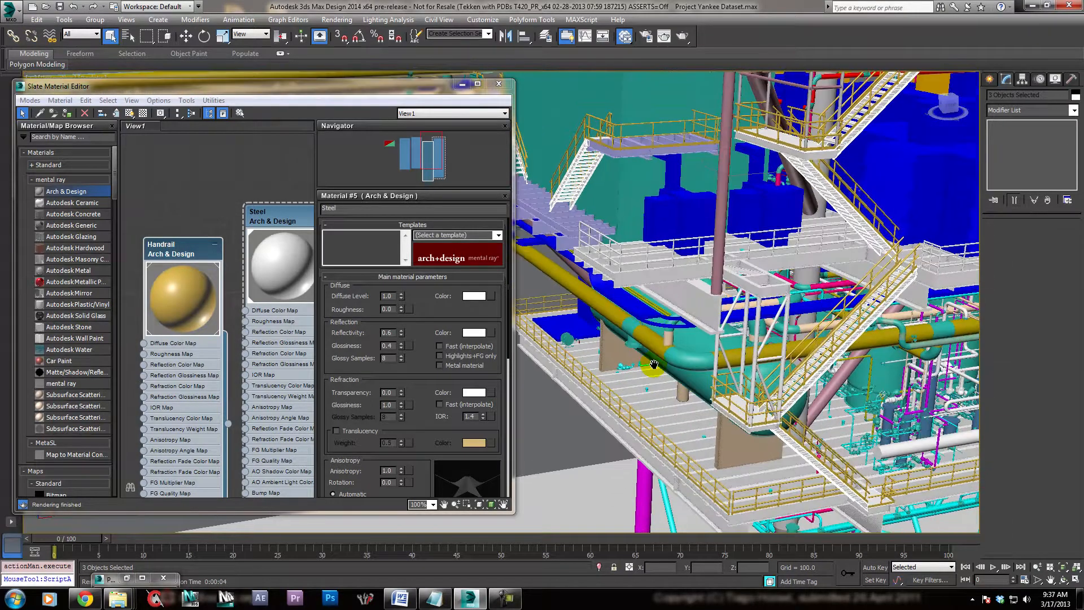
{"action": "scroll", "coordinate": [716, 345], "scroll_direction": "down", "scroll_amount": 4}
{"action": "scroll", "coordinate": [767, 333], "scroll_direction": "up", "scroll_amount": 3}
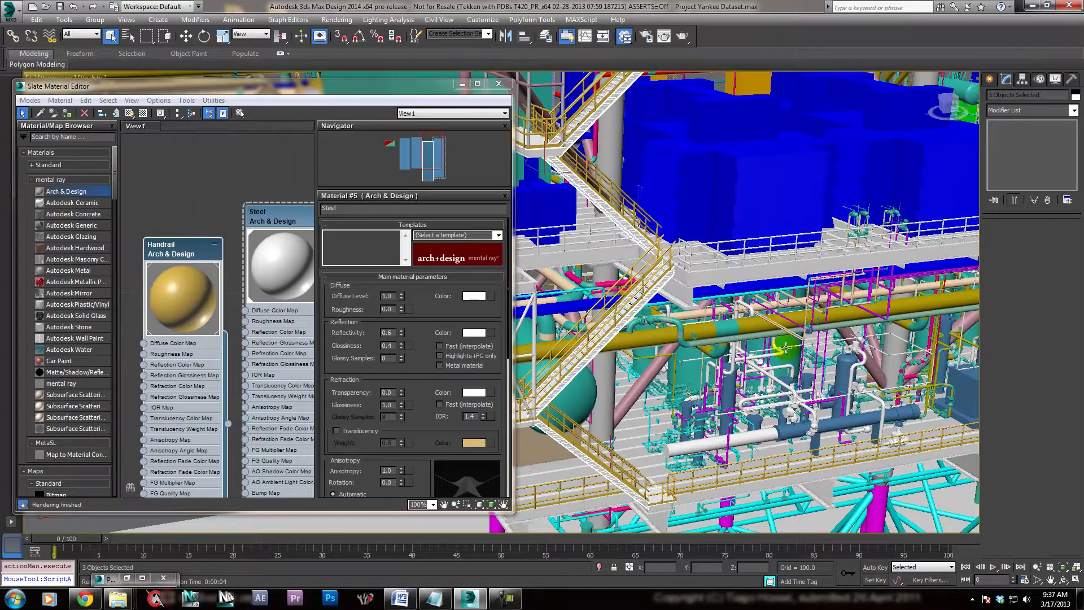
{"action": "scroll", "coordinate": [767, 333], "scroll_direction": "up", "scroll_amount": 5}
{"action": "middle_click_drag", "start_coordinate": [757, 340], "coordinate": [756, 427]}
{"action": "scroll", "coordinate": [649, 244], "scroll_direction": "down", "scroll_amount": 3}
{"action": "middle_click_drag", "start_coordinate": [625, 262], "coordinate": [662, 308], "text": "alt"}
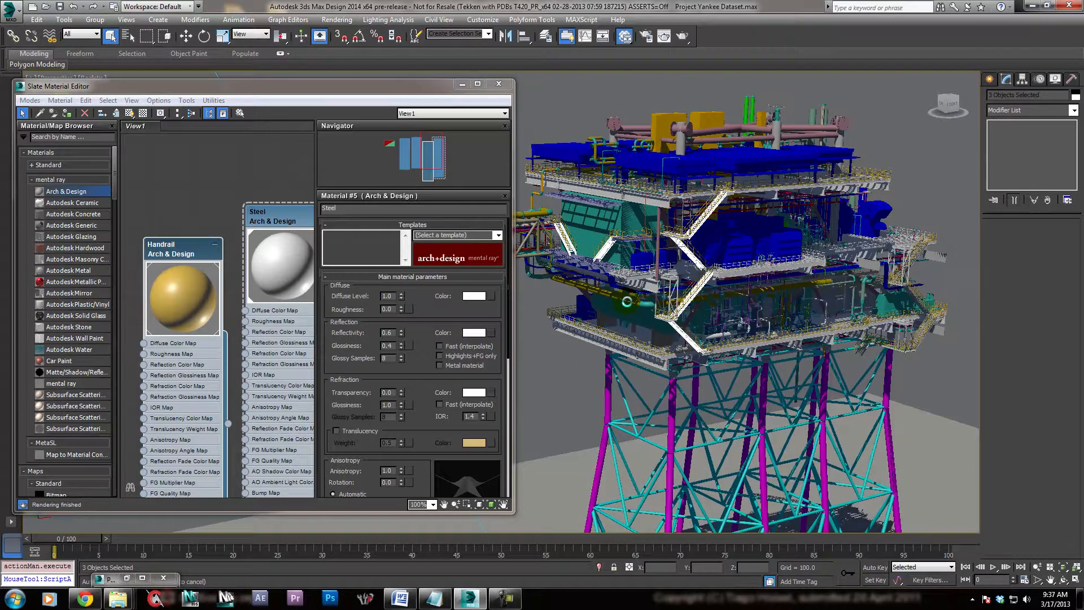